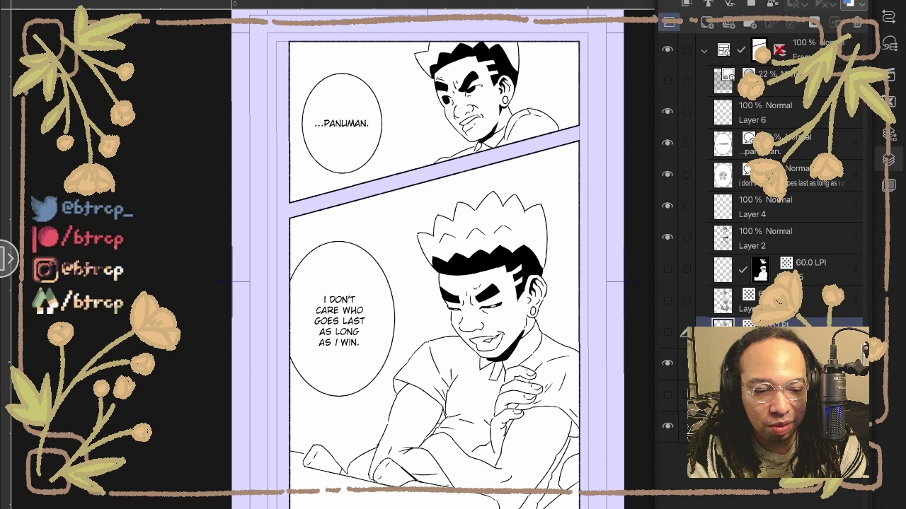
Add a new raster layer directly above the masked 60.0 LPI tone layer
click(814, 270)
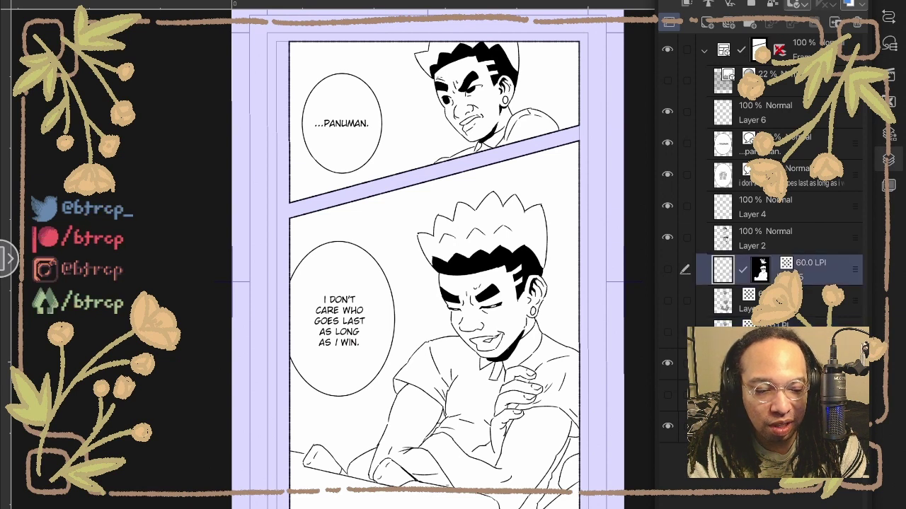
click(707, 23)
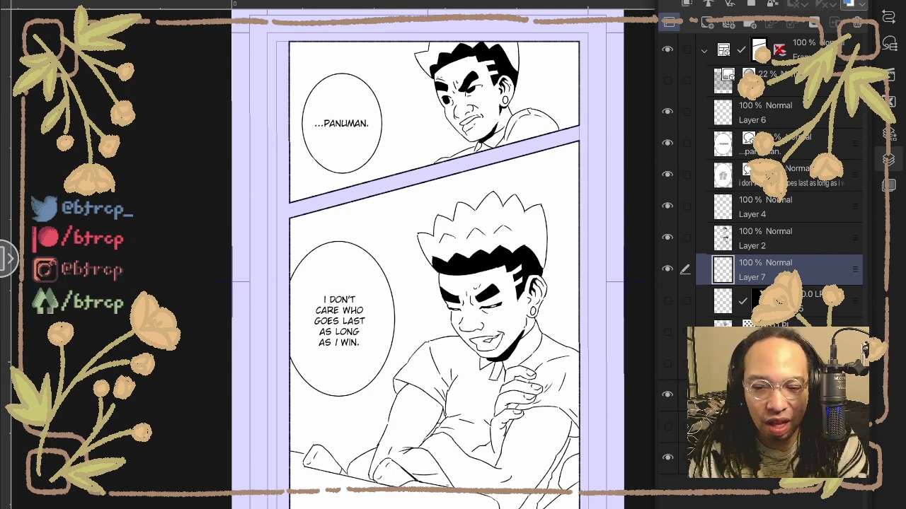
Examine the settings for a new comic project, including the B6, A4 and A5 binding sizes, and close them without creating a document
click(51, 2)
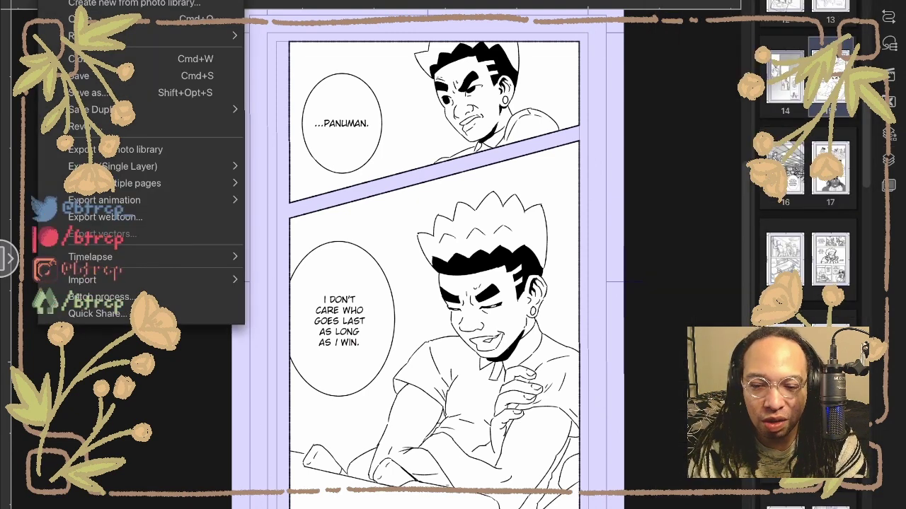
click(79, 1)
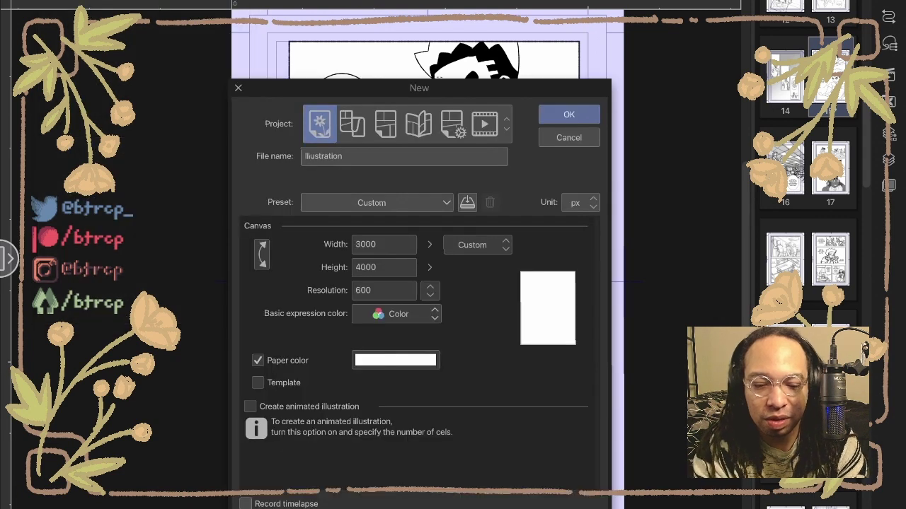
click(419, 124)
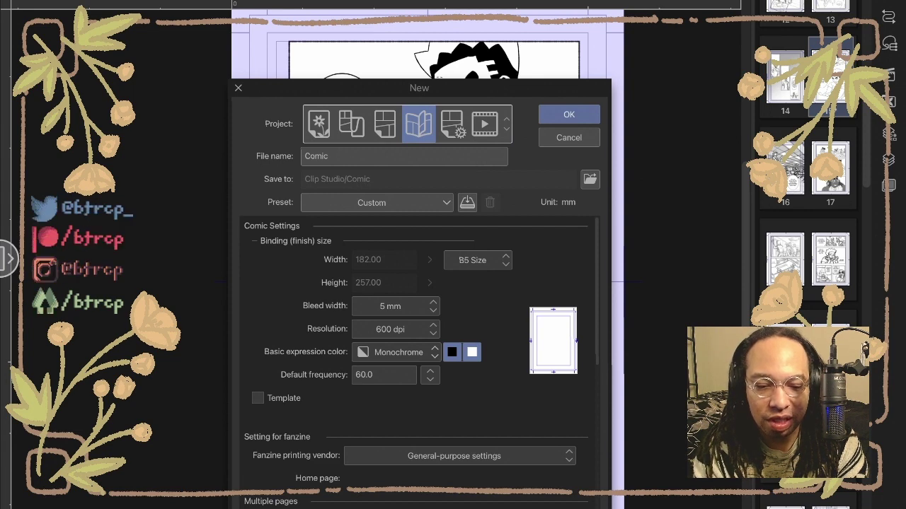
drag(419, 88, 408, 35)
click(461, 207)
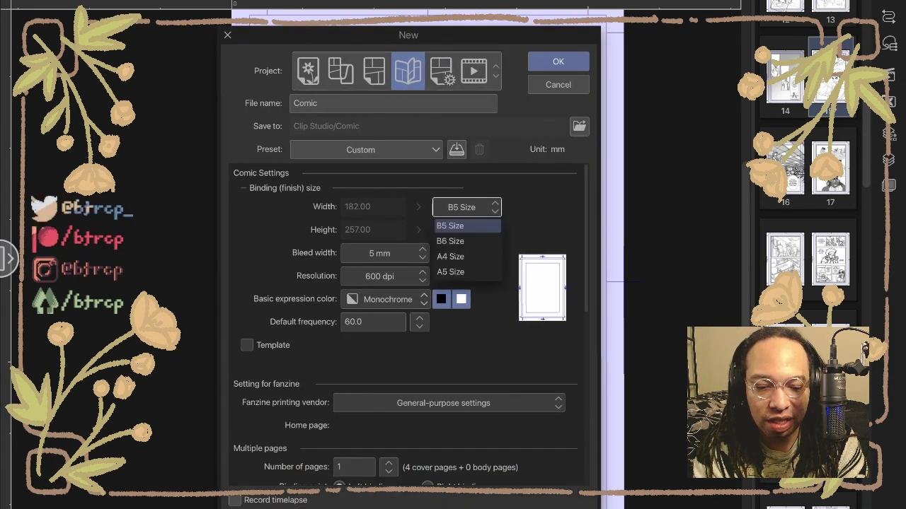
click(451, 242)
click(466, 207)
click(450, 257)
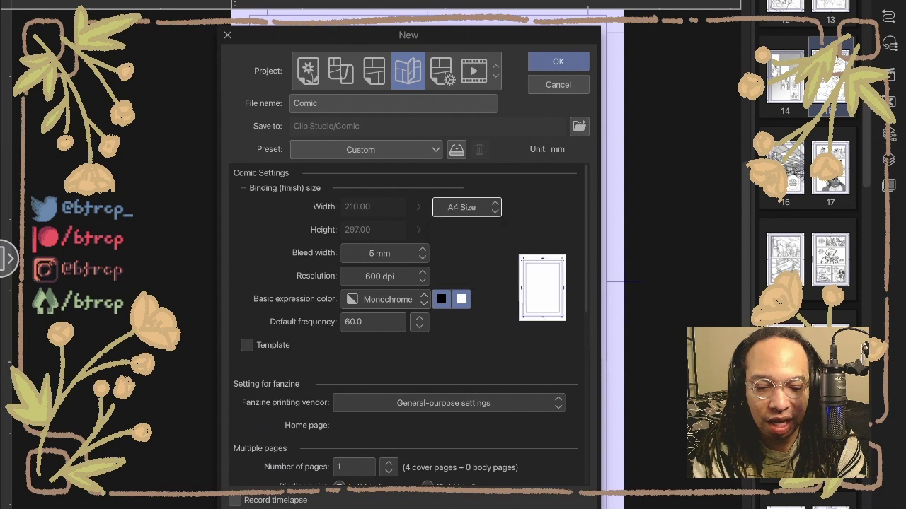
click(461, 208)
click(450, 272)
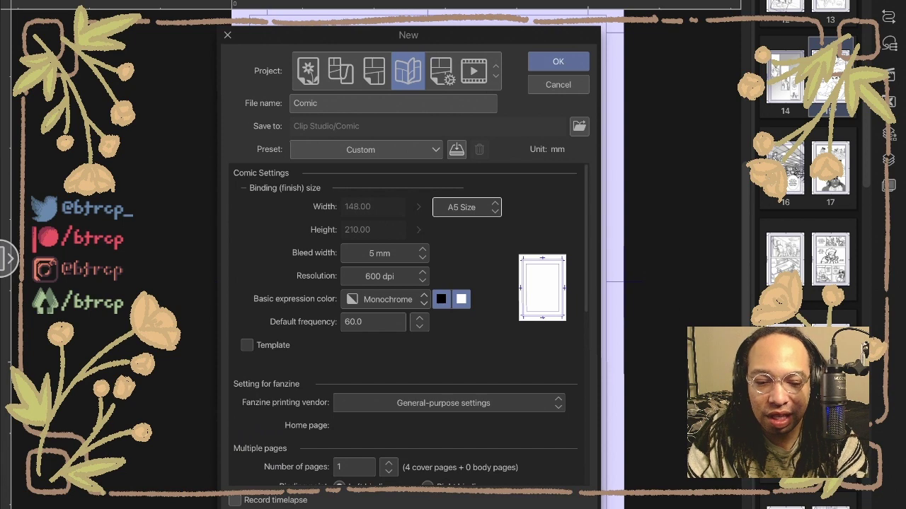
drag(408, 35, 413, 5)
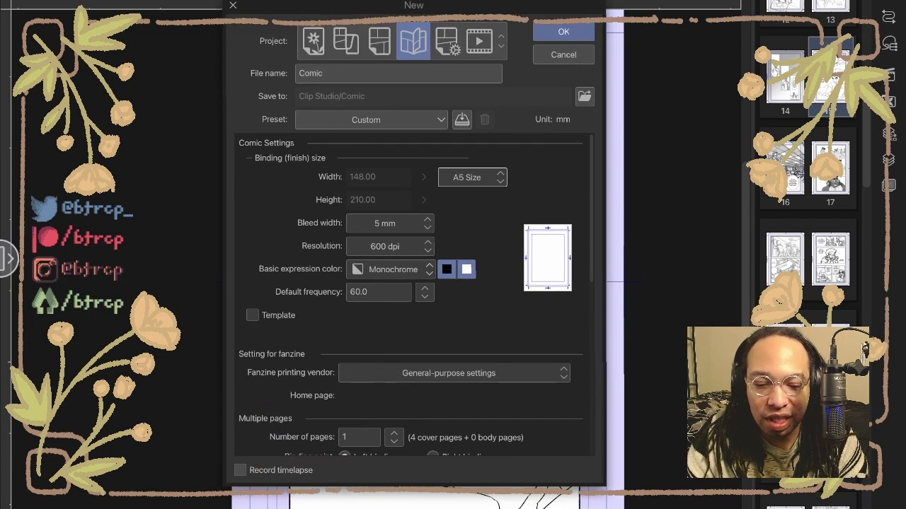
drag(413, 5, 428, 35)
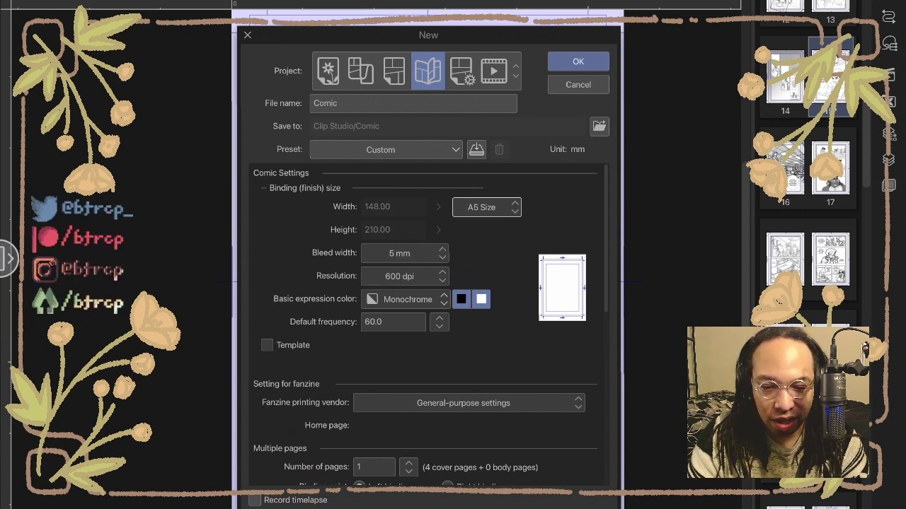
click(578, 85)
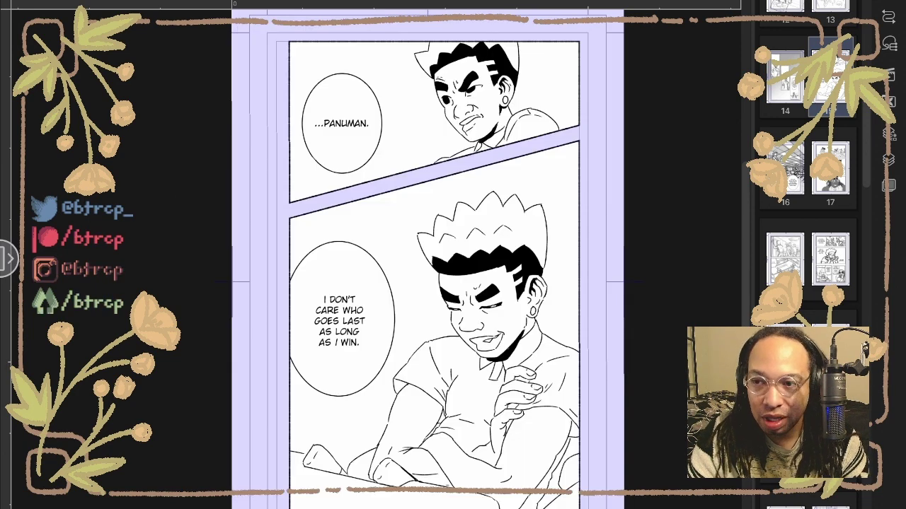
Pop up the Color Set palette with the Halftone Value Set and place it over the middle of the page
click(889, 160)
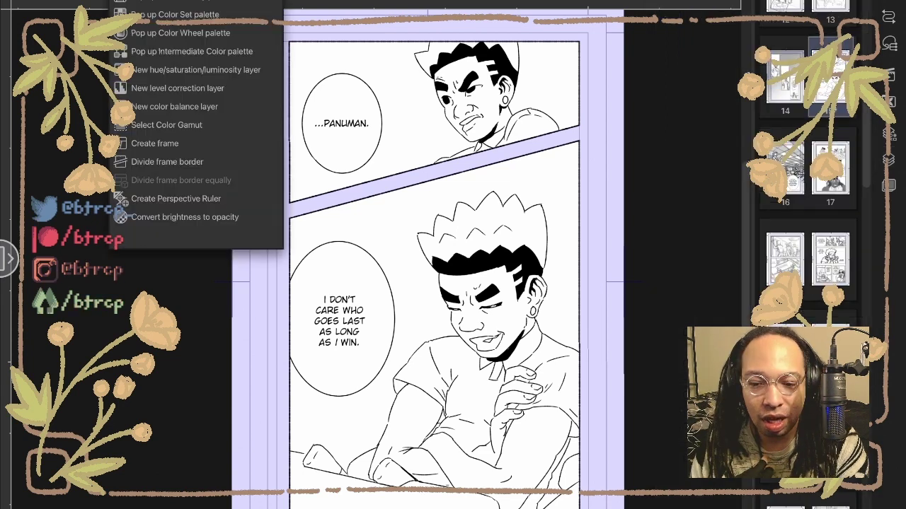
click(182, 14)
drag(251, 30, 431, 139)
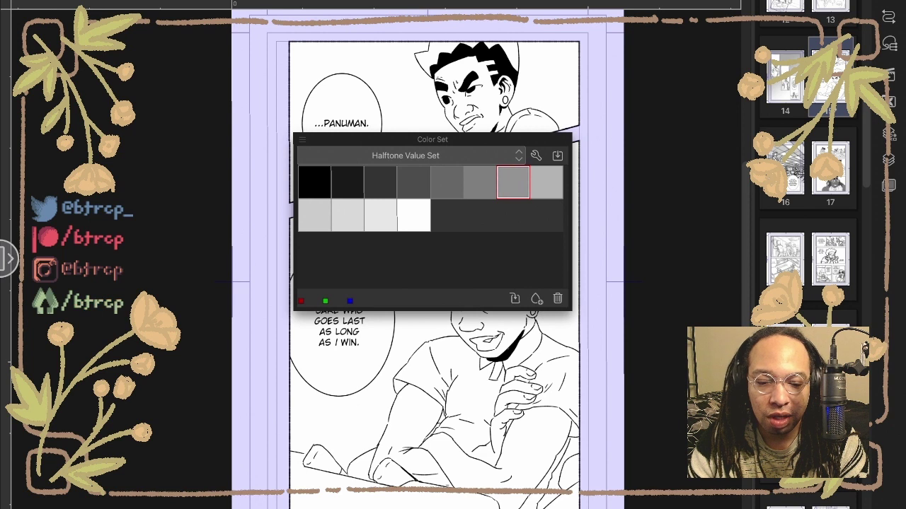
Go through the Halftone Value Set's swatches from black through the greys to white and back to black
click(314, 183)
click(380, 183)
click(418, 178)
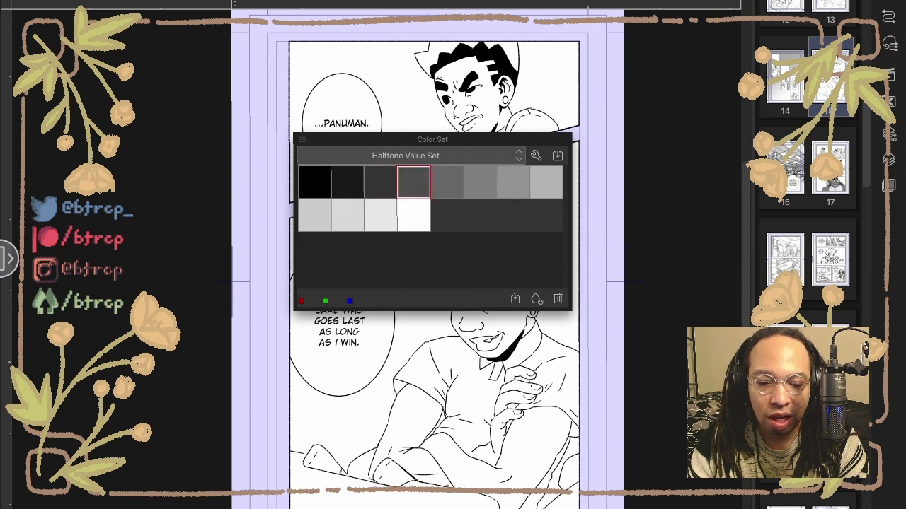
click(480, 182)
click(513, 183)
click(546, 182)
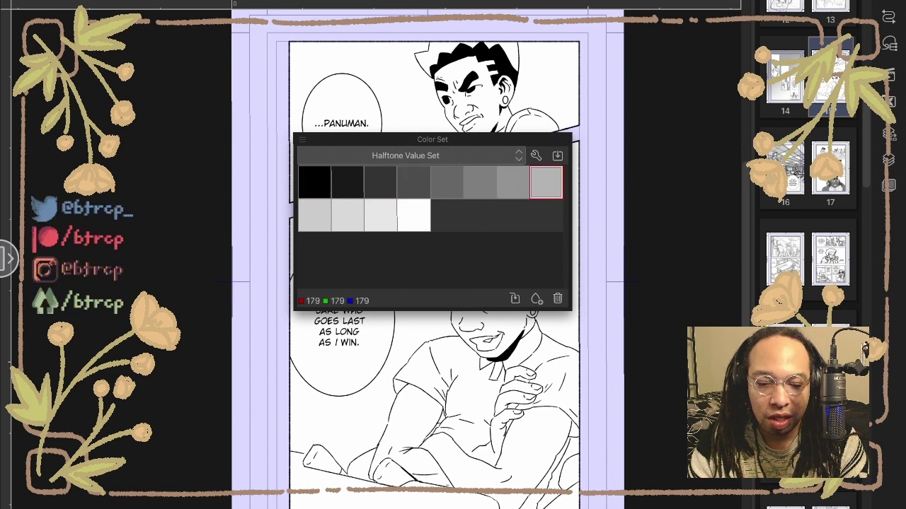
click(413, 216)
click(380, 215)
click(348, 215)
click(315, 215)
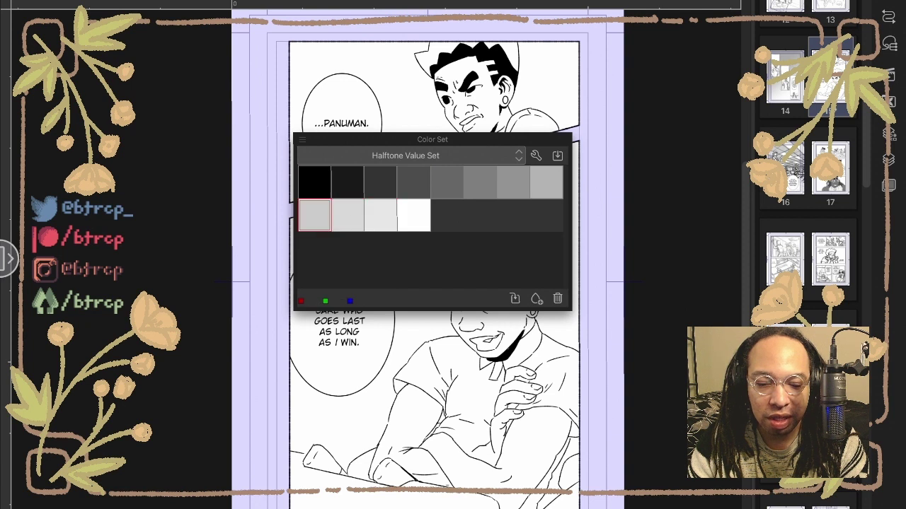
click(546, 182)
click(512, 183)
click(479, 183)
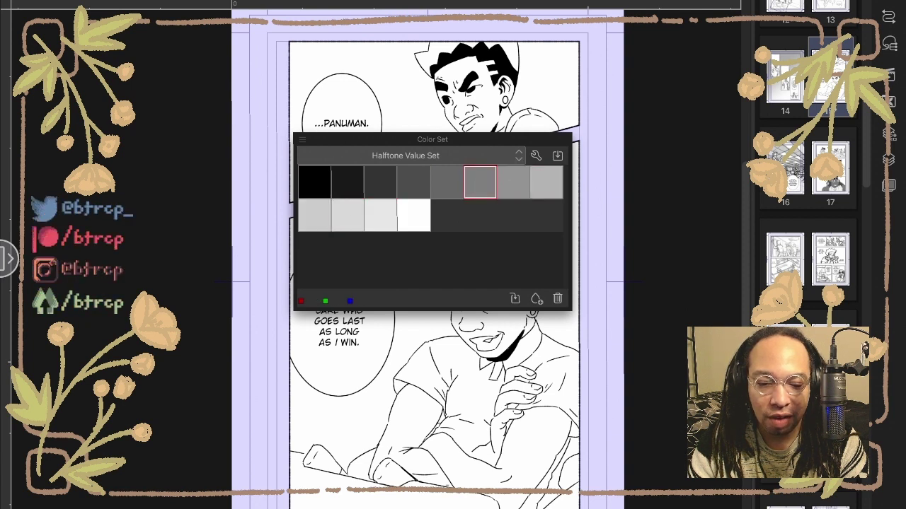
click(446, 183)
click(413, 183)
click(380, 183)
click(348, 183)
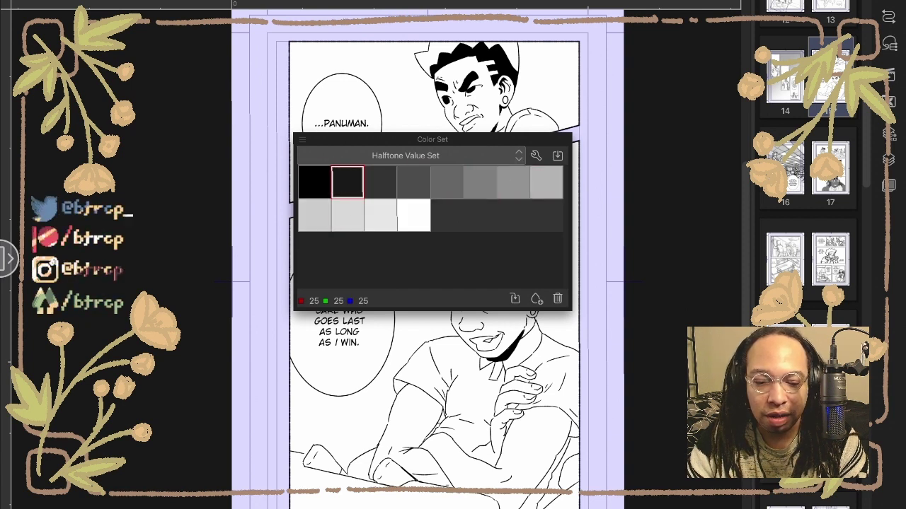
click(314, 183)
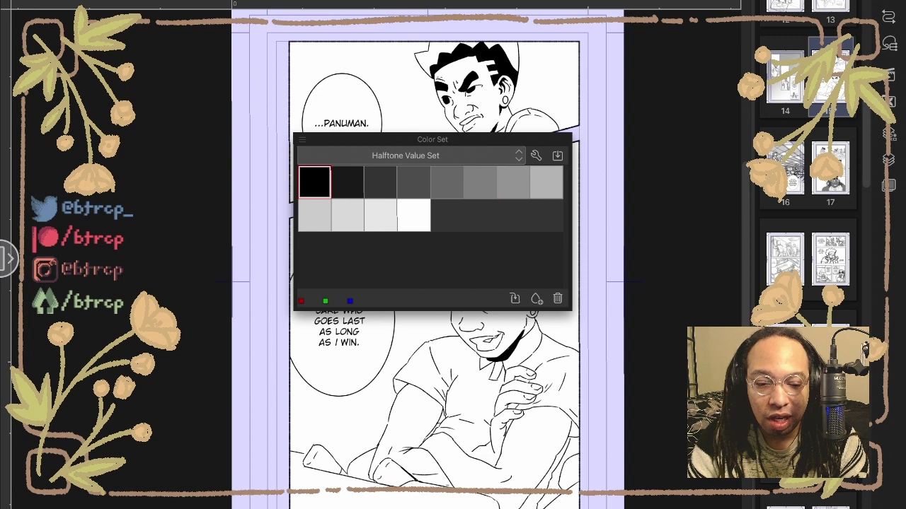
Examine the four lighter greys in the first swatch row and move the palette slightly lower over the page
click(447, 183)
click(480, 183)
click(513, 182)
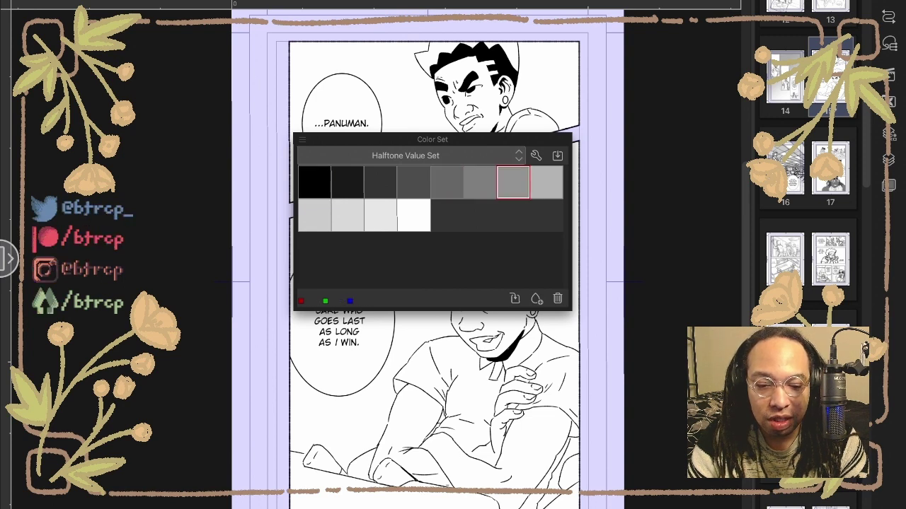
click(546, 183)
drag(433, 140, 438, 167)
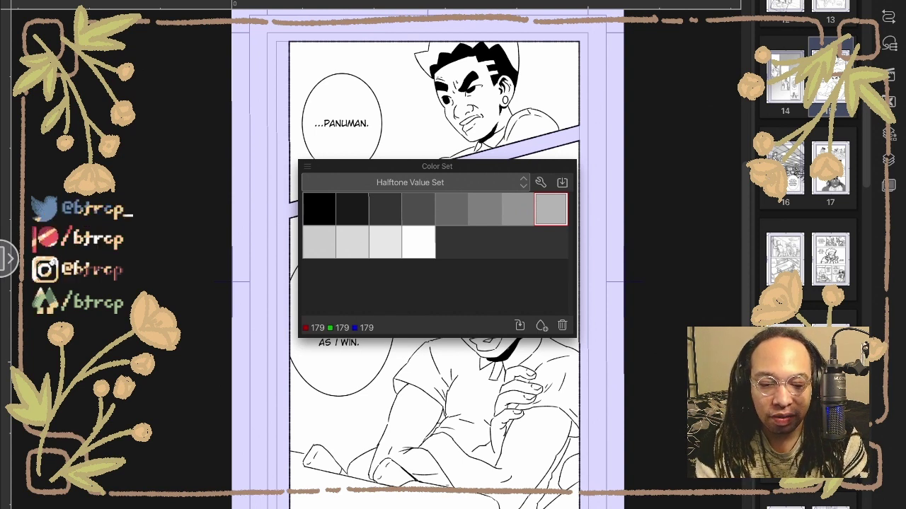
Compare the black swatch with the two dark greys of RGB 77 and RGB 102
click(452, 210)
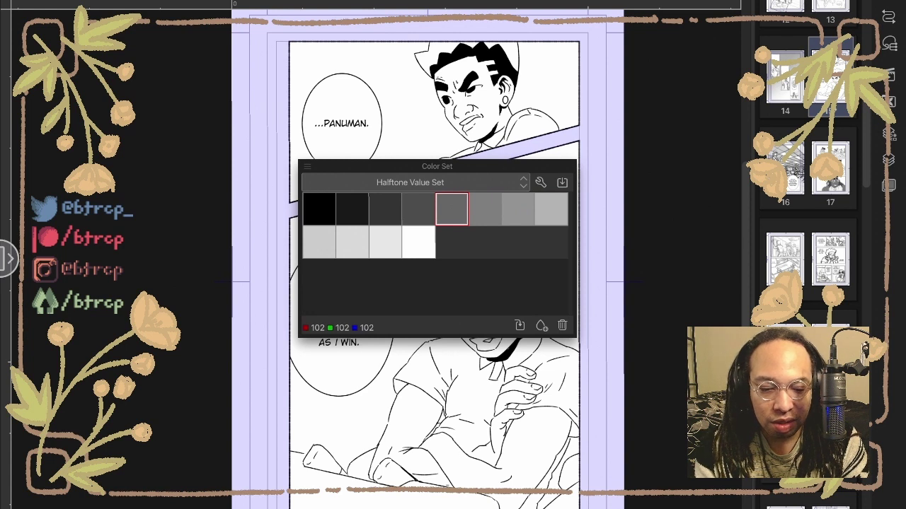
click(320, 209)
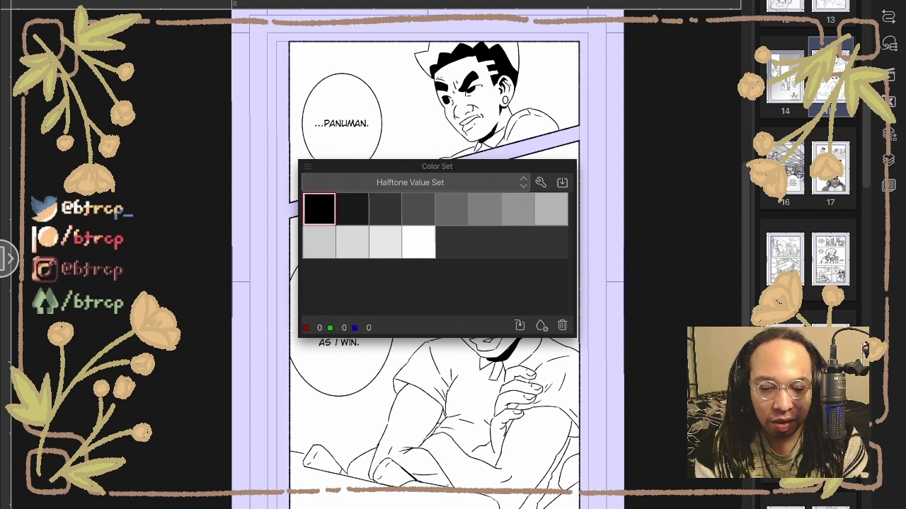
click(418, 209)
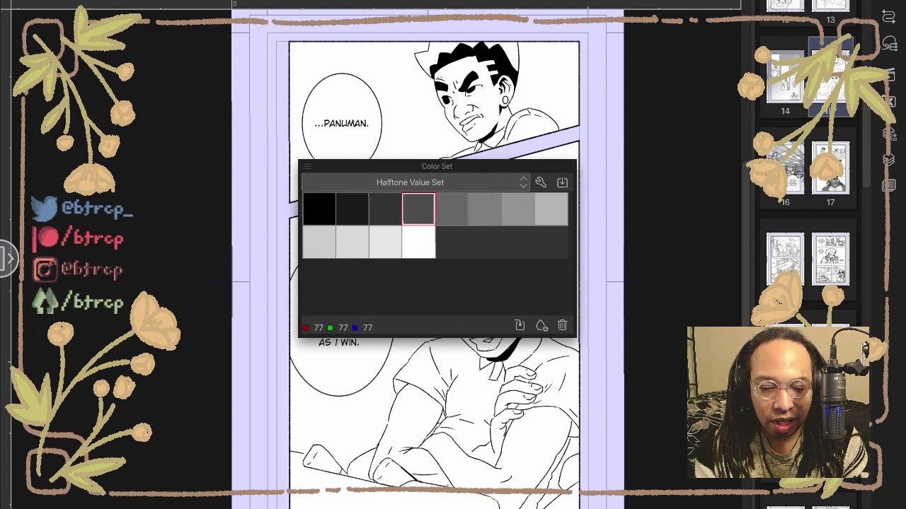
click(449, 206)
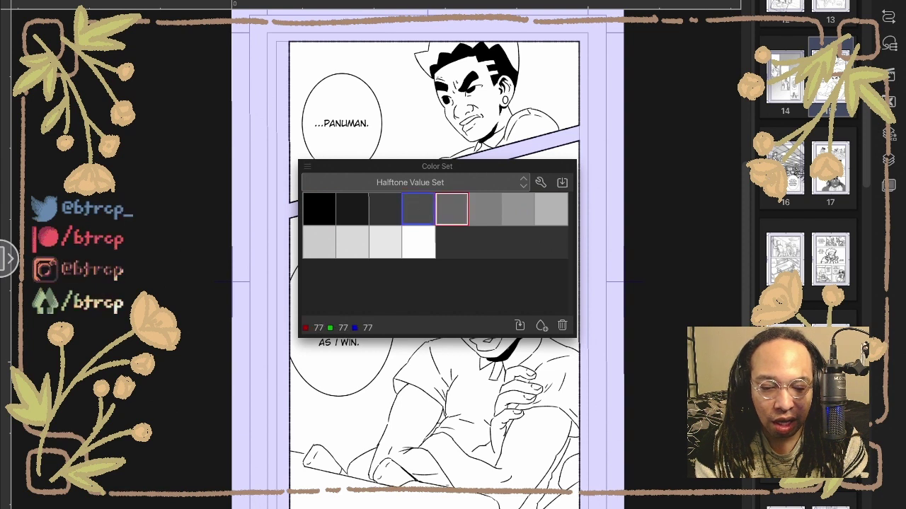
click(418, 208)
click(452, 209)
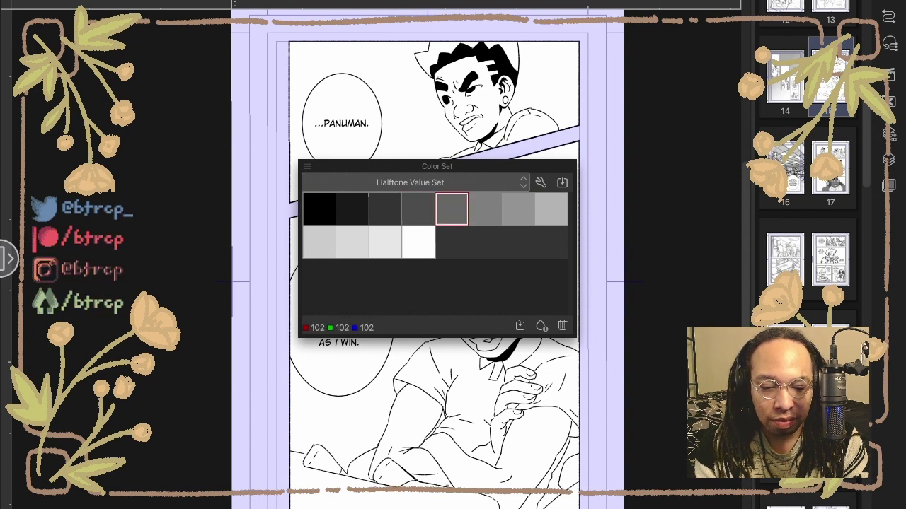
Compare the three medium greys at the end of the first swatch row
click(518, 209)
click(485, 209)
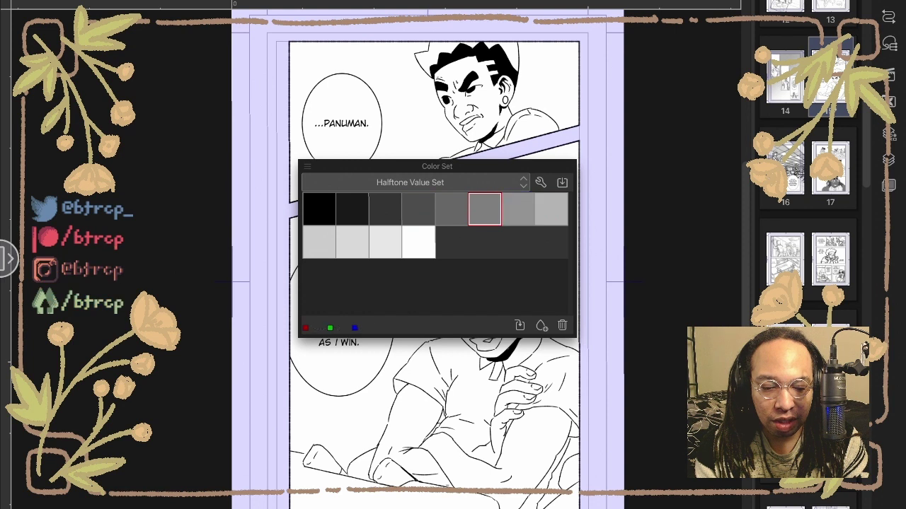
click(551, 210)
click(518, 209)
click(550, 209)
click(518, 209)
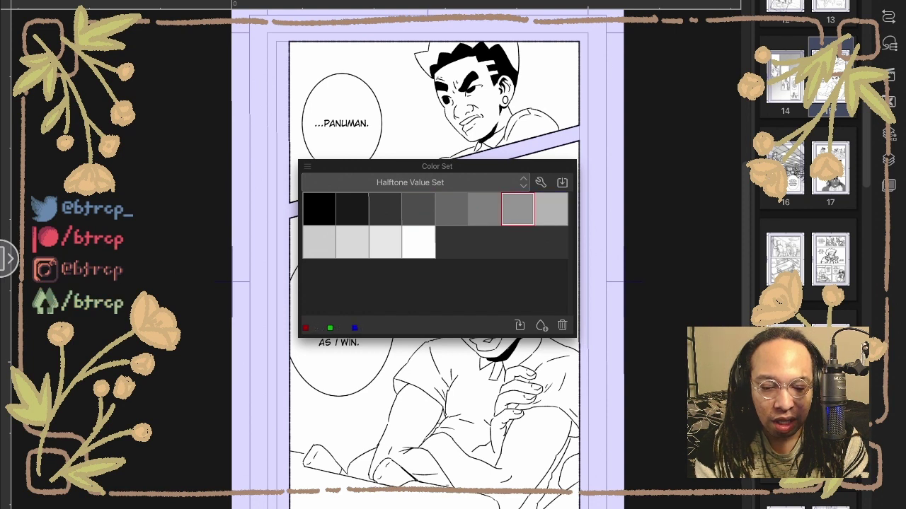
Compare the three light greys preceding white in the second swatch row
click(319, 242)
click(353, 242)
click(386, 242)
click(352, 242)
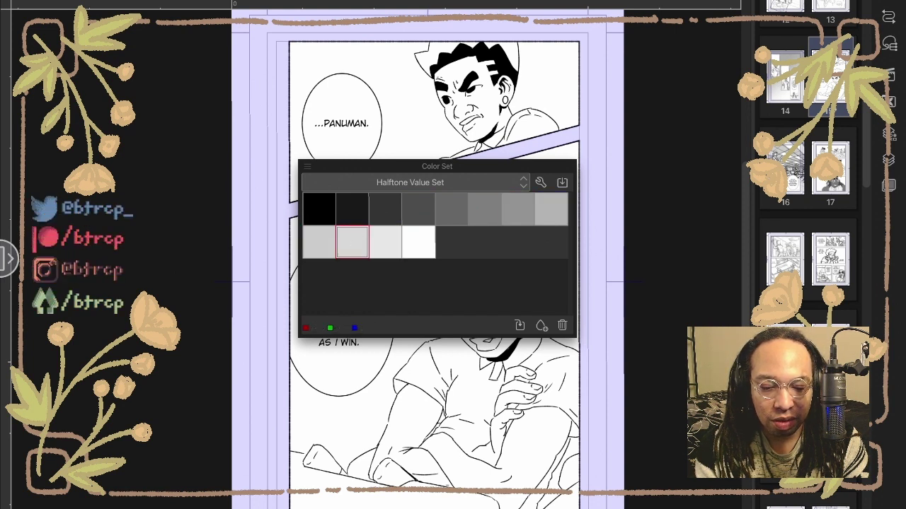
click(319, 242)
click(385, 242)
click(352, 242)
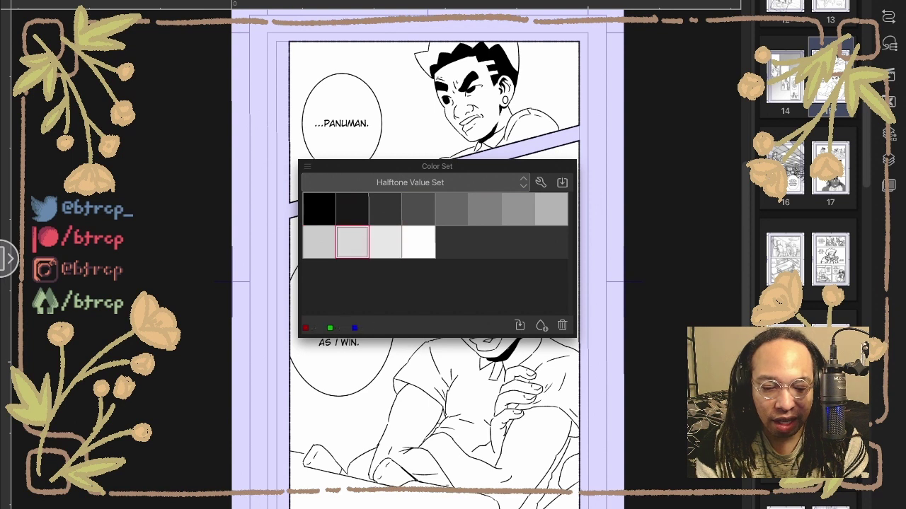
click(319, 242)
click(385, 241)
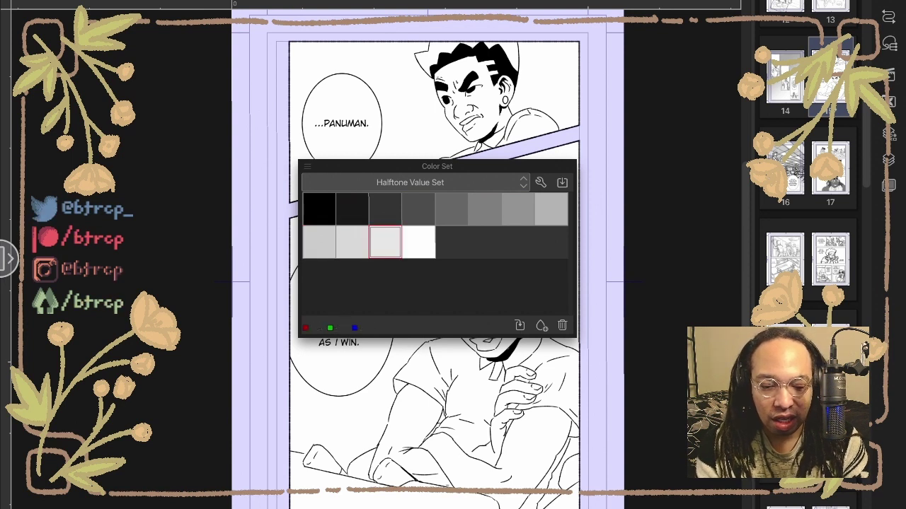
click(352, 241)
click(319, 241)
click(385, 241)
click(352, 241)
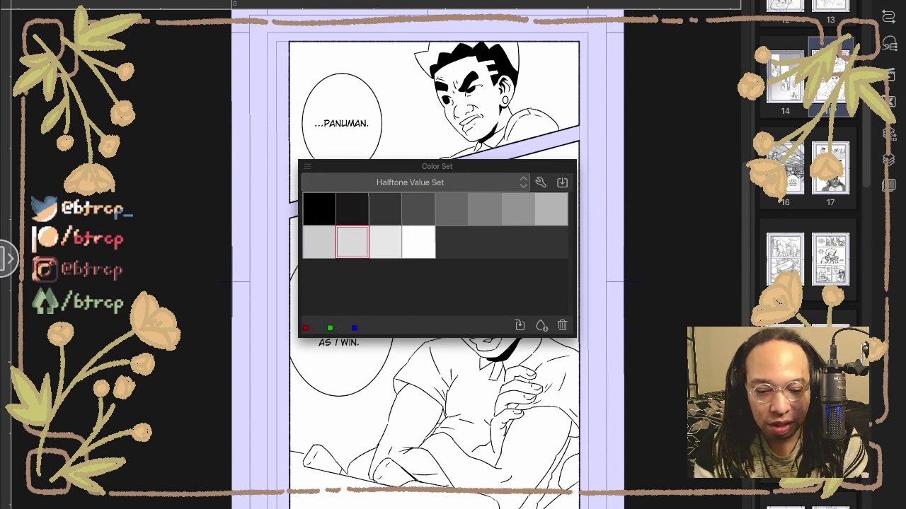
Move the Color Set palette off the large character drawing and select the darkest light grey in the second swatch row
drag(437, 166, 338, 193)
drag(255, 193, 3, 289)
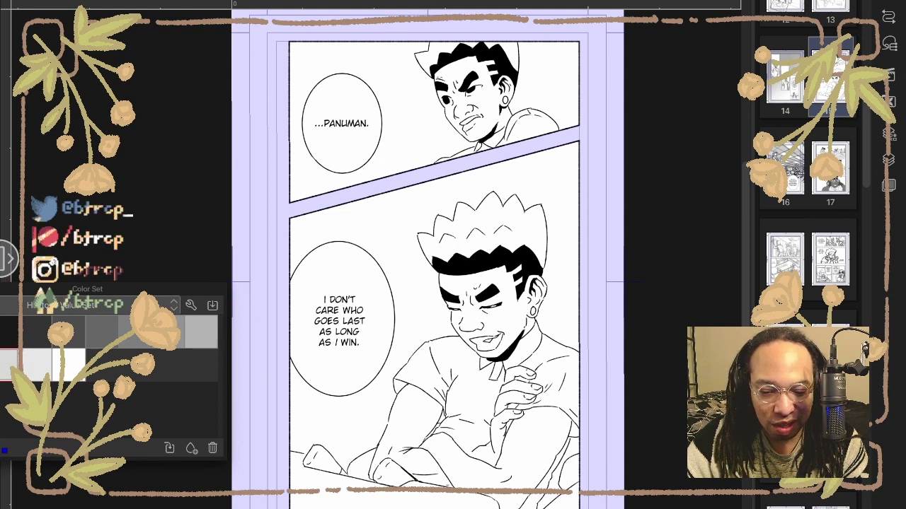
drag(2, 289, 152, 240)
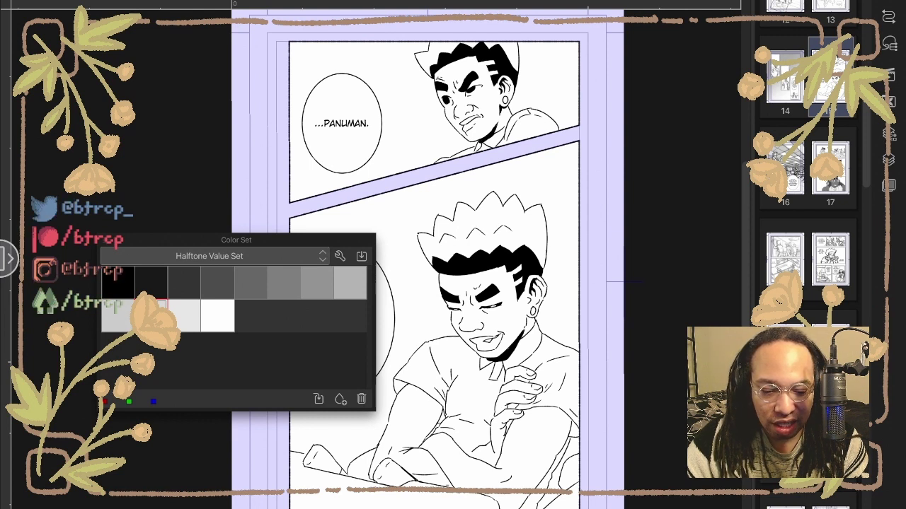
click(117, 316)
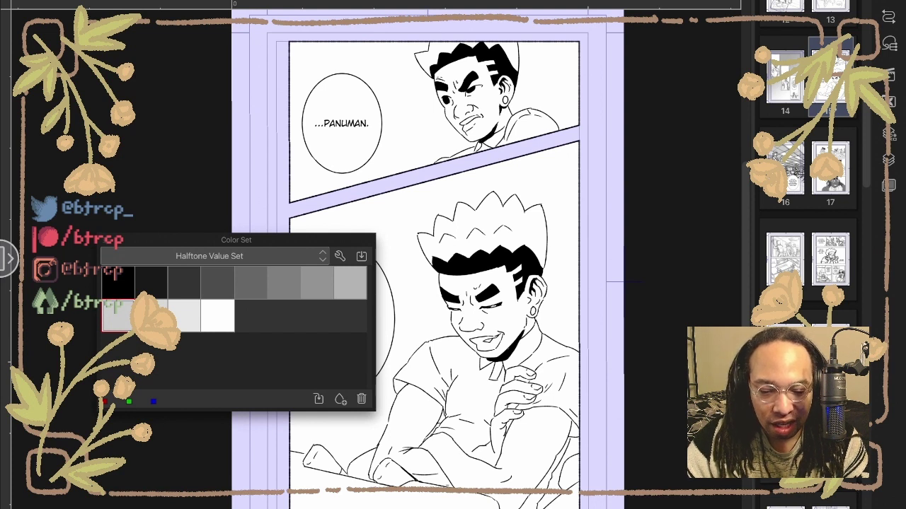
Choose the second of the three light greys and fill the large character's shirt on Layer 7
click(151, 316)
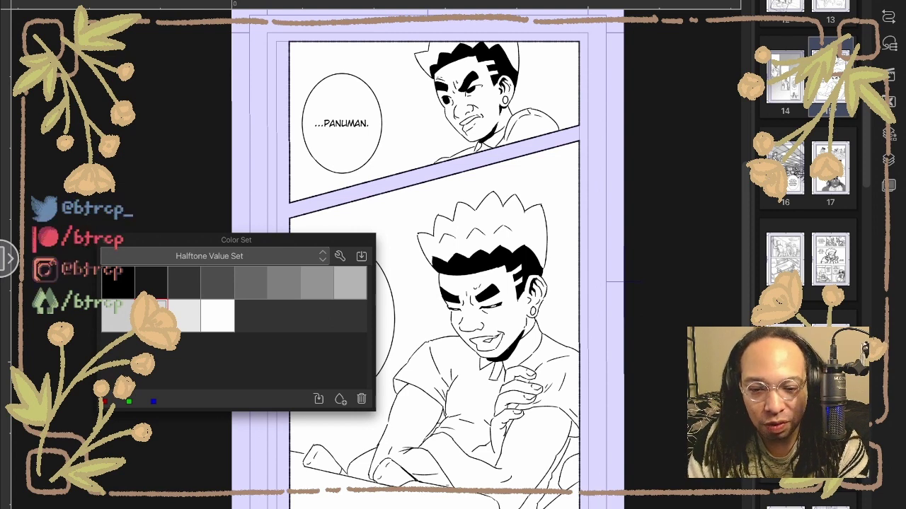
key(F2)
click(304, 403)
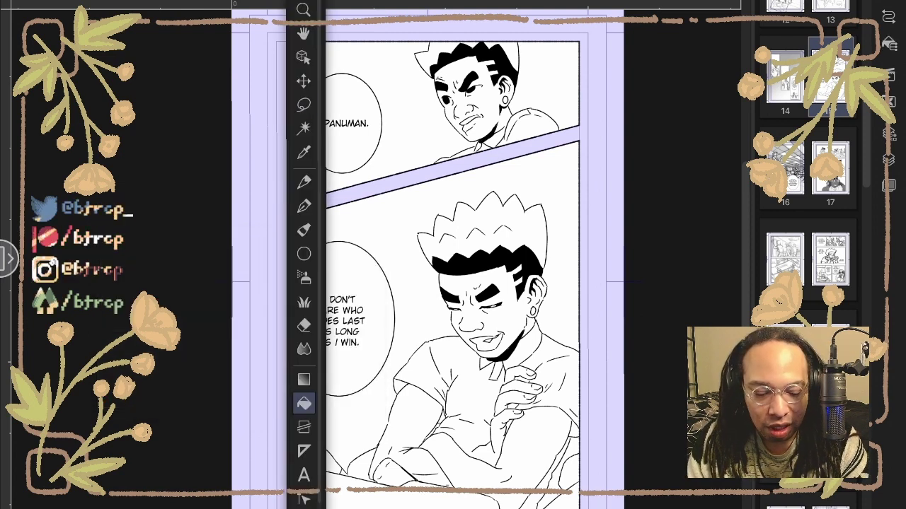
click(888, 160)
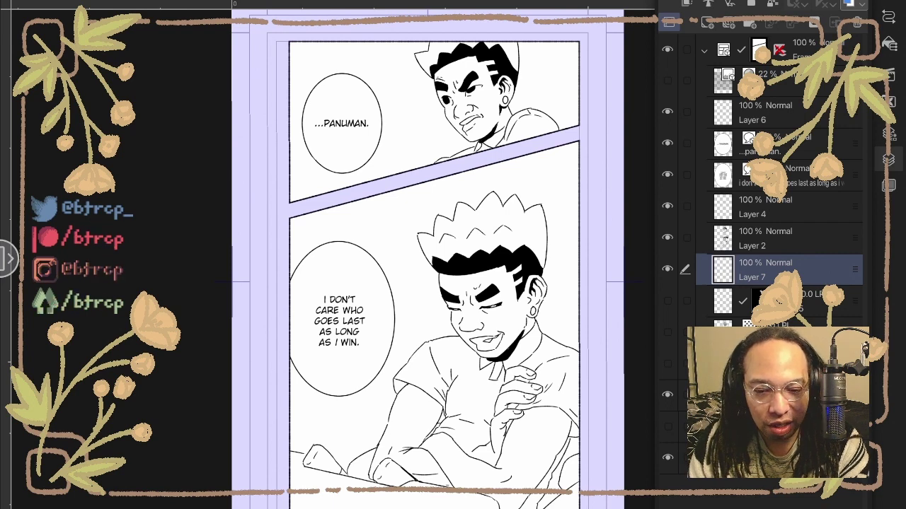
click(291, 2)
click(396, 15)
click(559, 375)
click(556, 371)
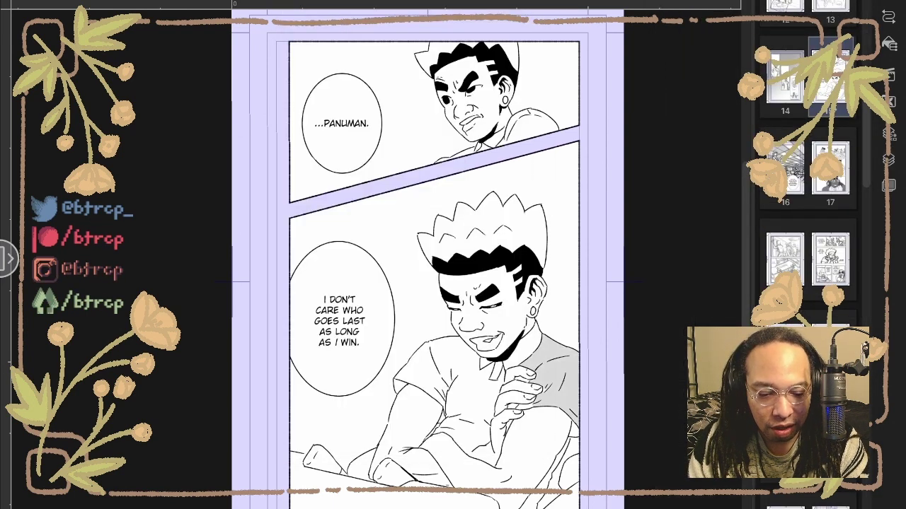
click(439, 375)
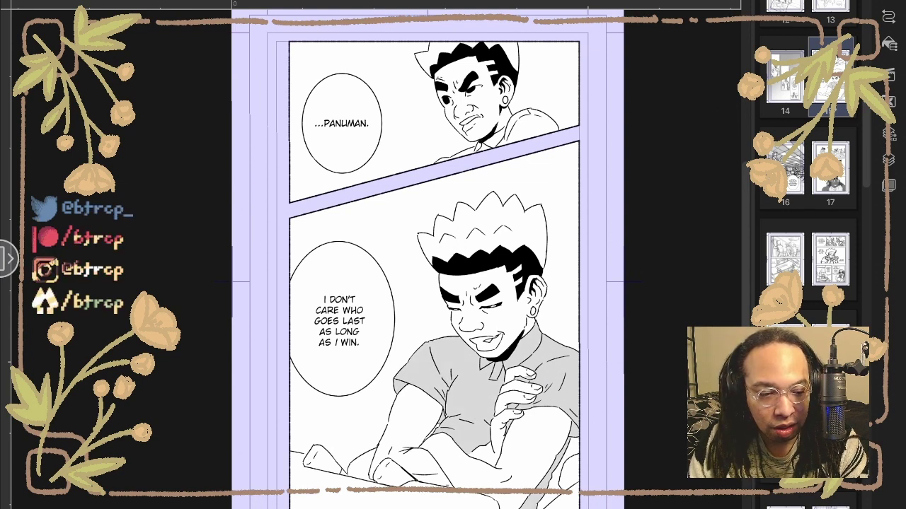
Select the grey shirt area and apply a simple circle tone with frequency 60.0, density 40% and angle 154
click(889, 160)
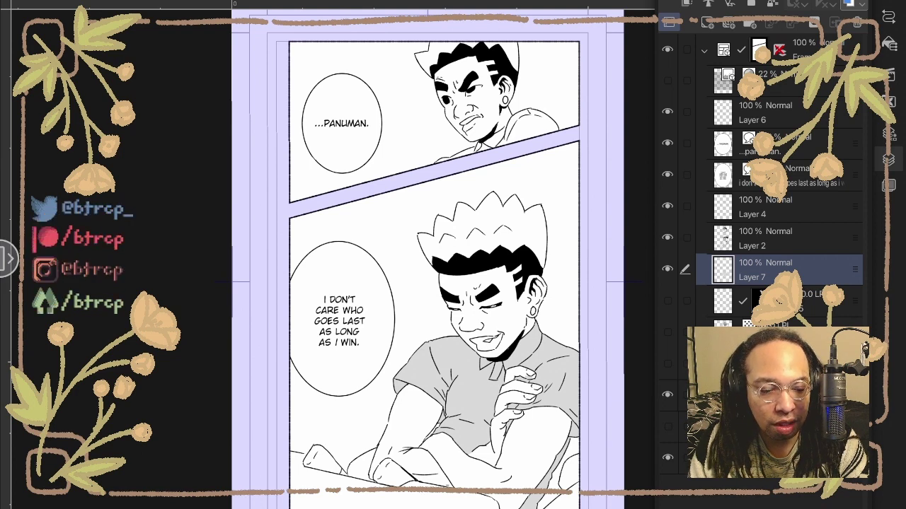
click(460, 390)
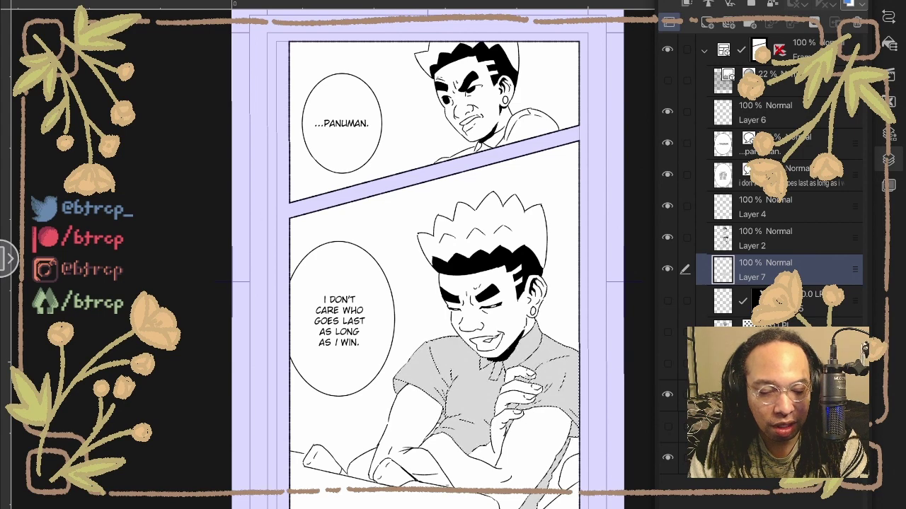
click(888, 160)
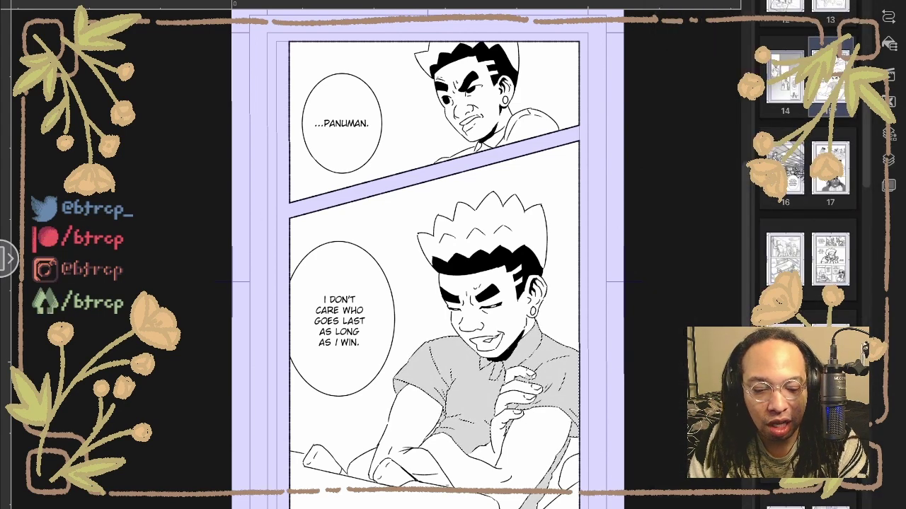
scroll(428, 283, down, 2)
scroll(410, 269, down, 2)
scroll(515, 315, up, 3)
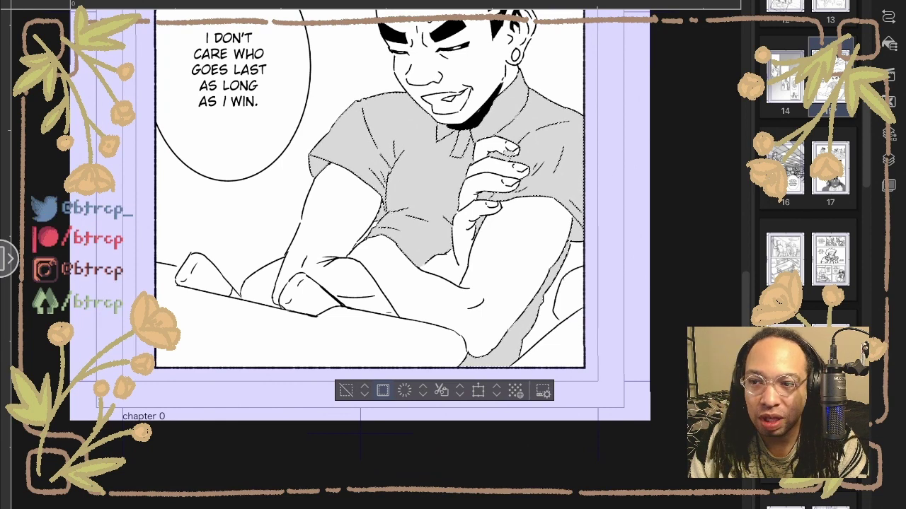
click(515, 390)
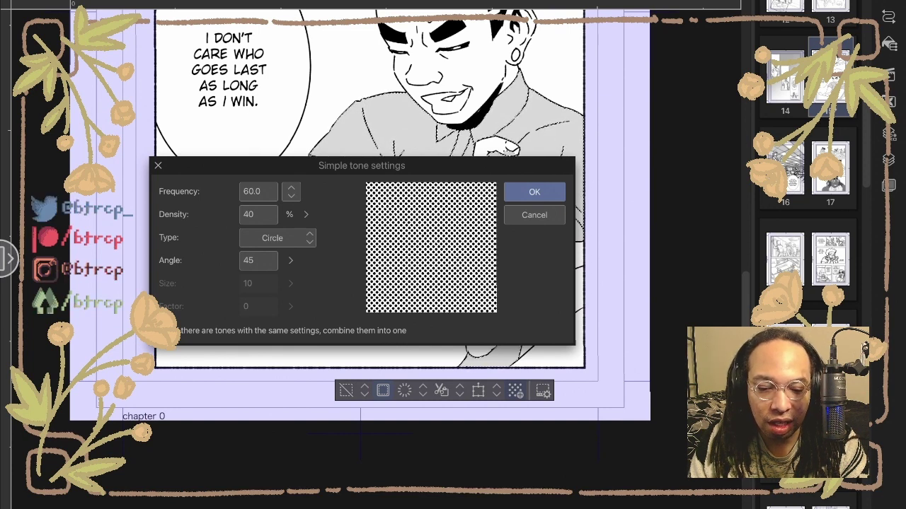
click(258, 261)
text(154)
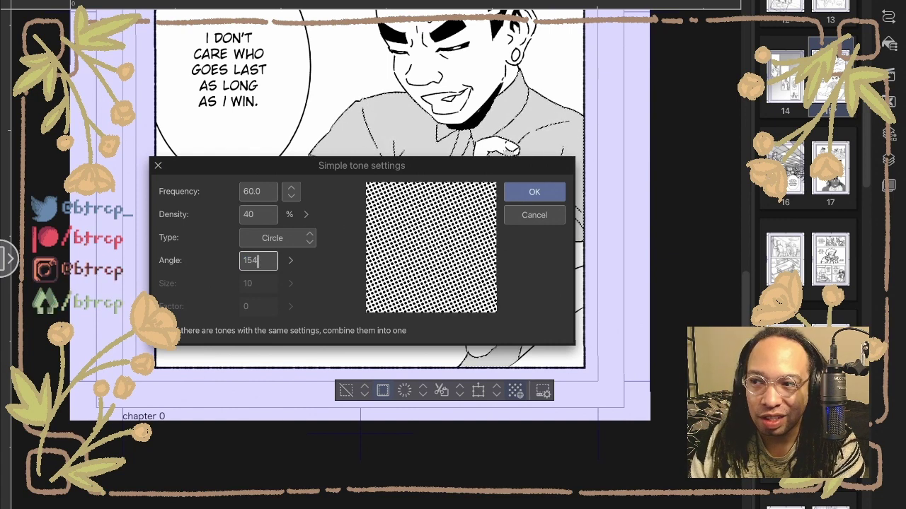
key(Return)
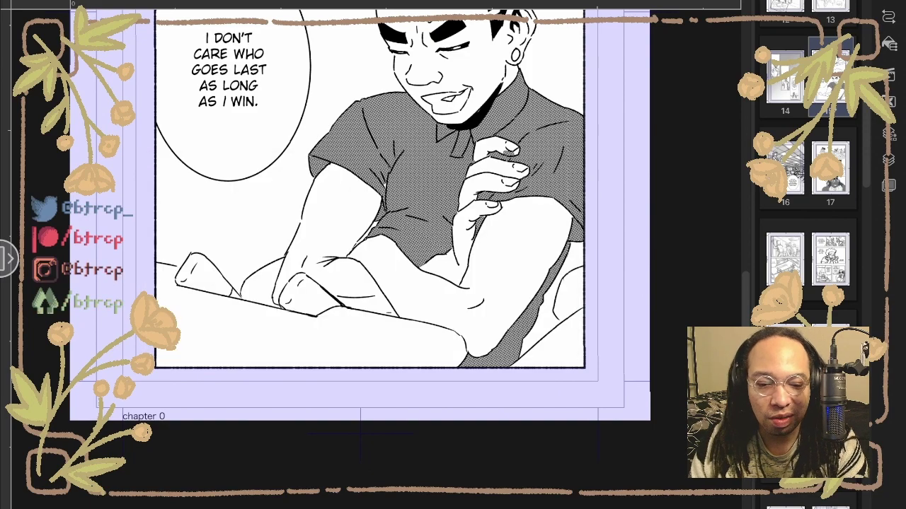
scroll(370, 254, down, 4)
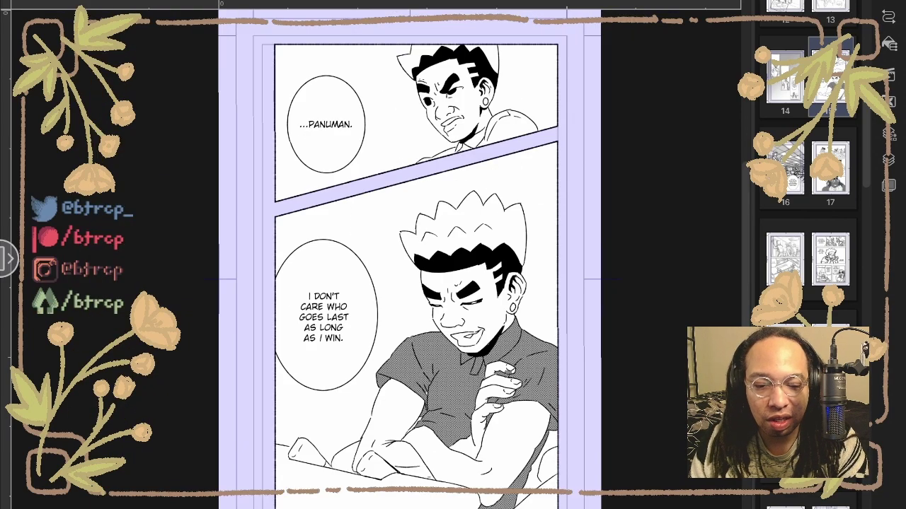
scroll(369, 254, up, 3)
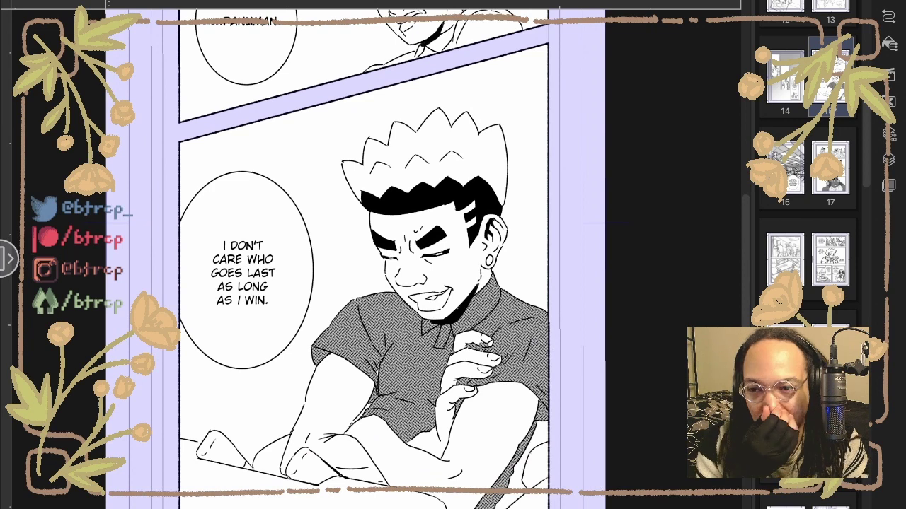
Clear the shirt area from the simple tone layer's mask and hide that tone layer
click(888, 160)
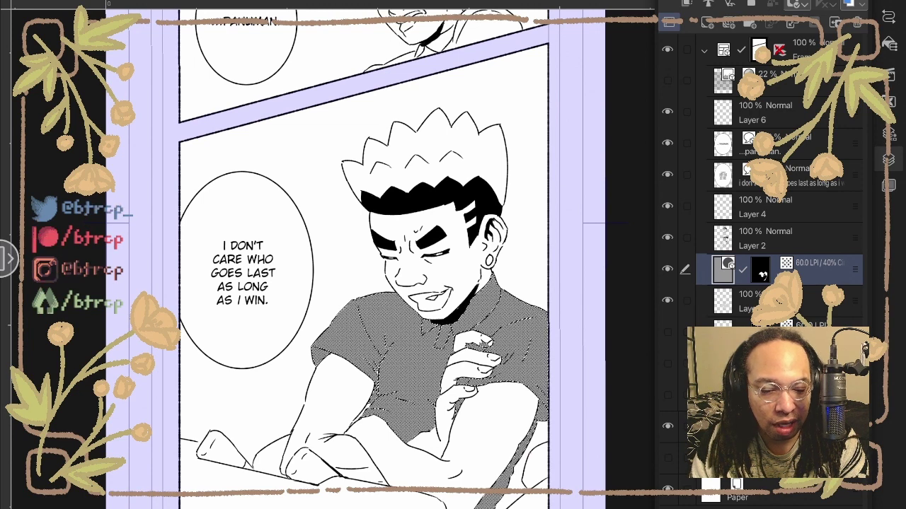
click(760, 269)
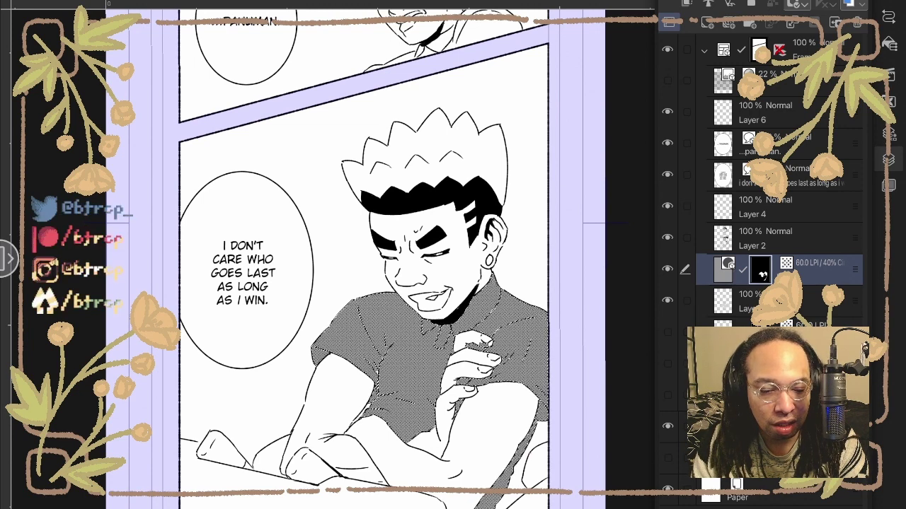
key(Delete)
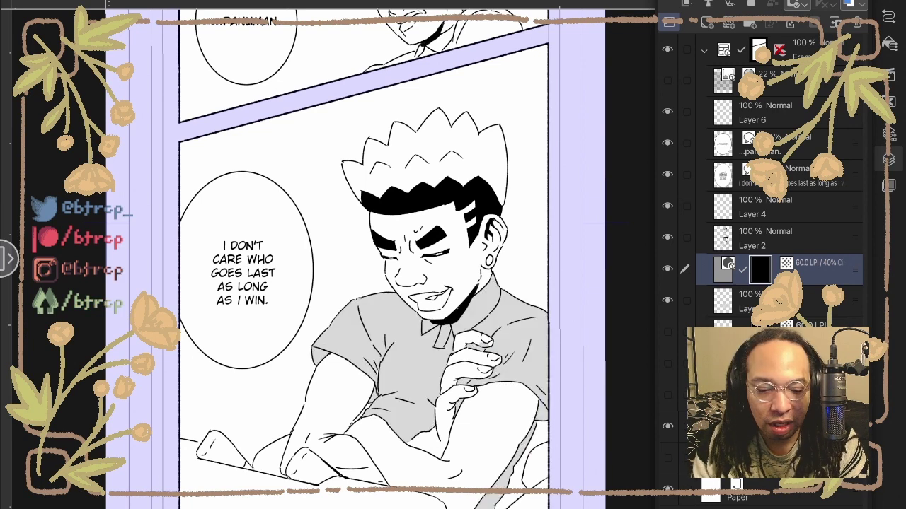
scroll(492, 418, up, 2)
click(857, 22)
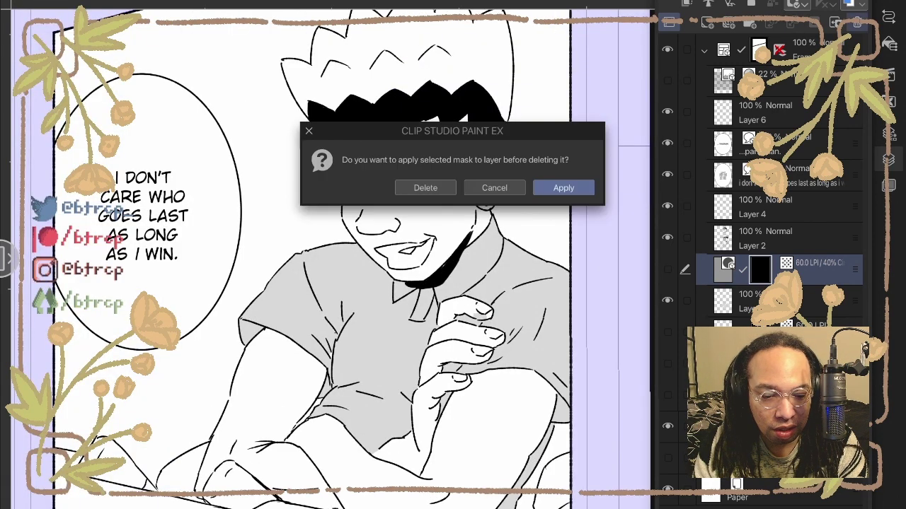
click(563, 188)
key(Return)
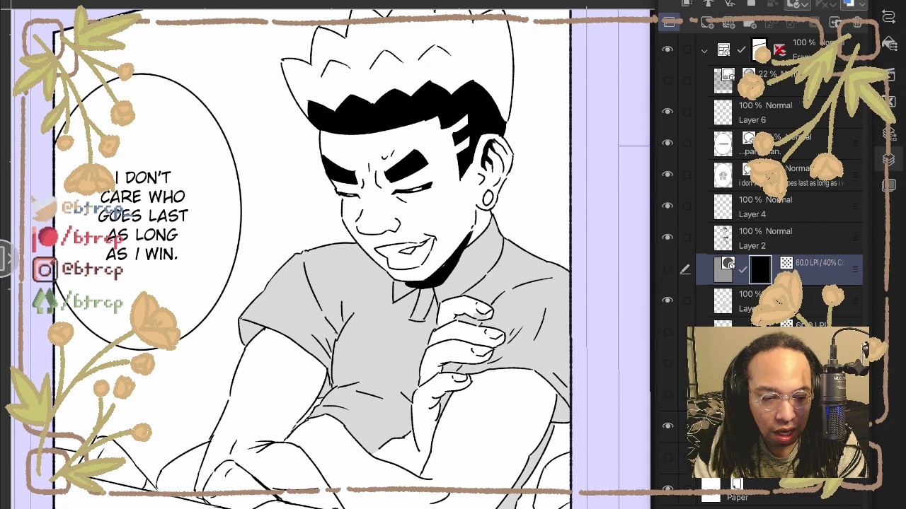
Select Layer 7 and turn its grey shirt fill into a halftone with the Tone effect
click(778, 301)
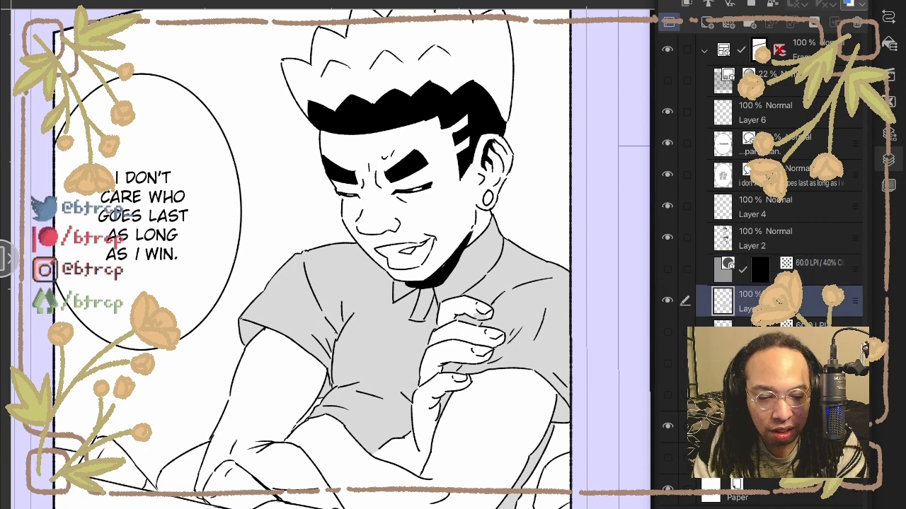
click(496, 284)
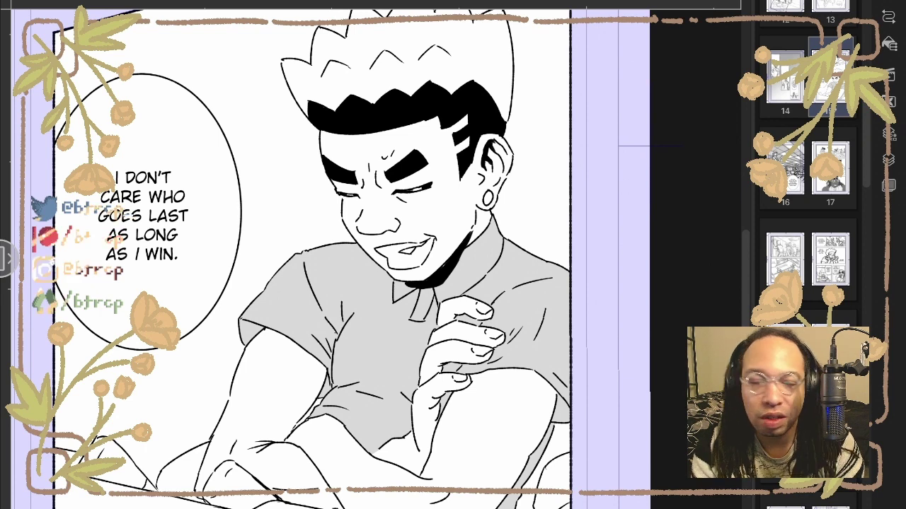
click(889, 160)
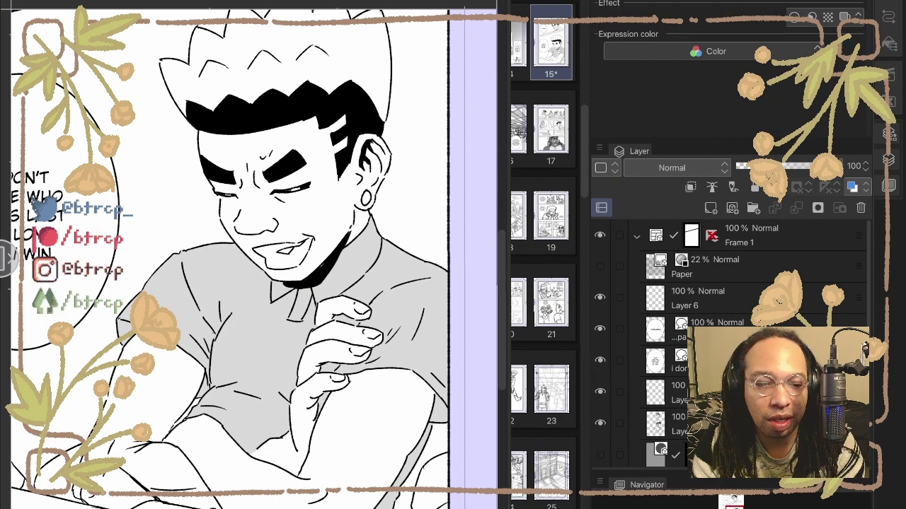
mouse_move(639, 0)
mouse_down()
mouse_move(661, 78)
mouse_move(620, 28)
mouse_move(636, 14)
mouse_up()
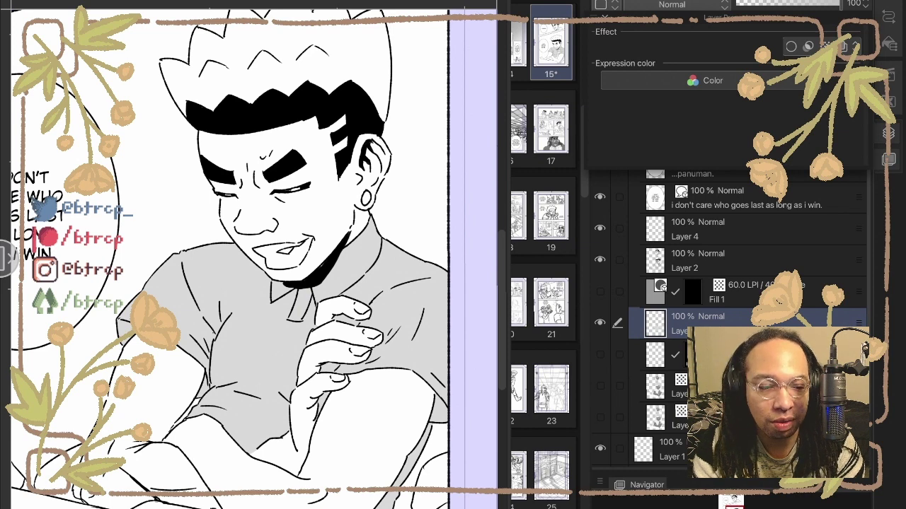
click(826, 46)
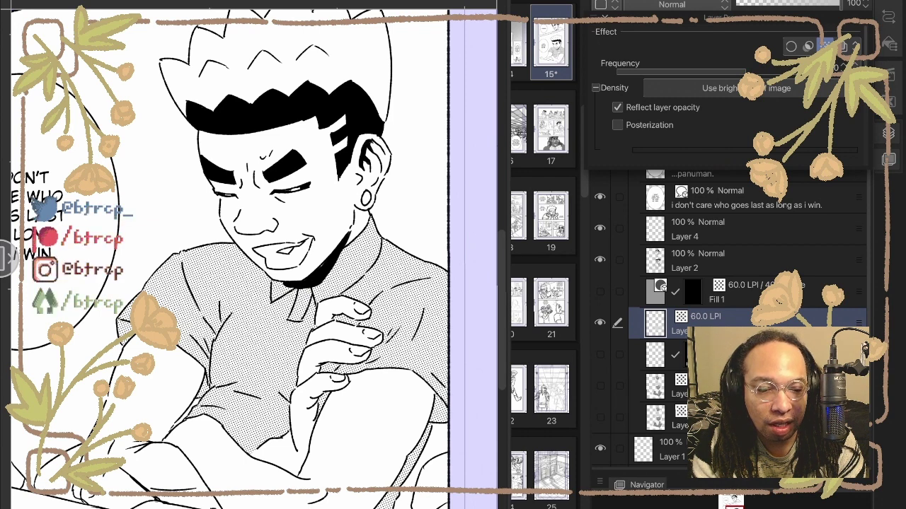
Check the density and dot settings of Layer 7's tone effect, and return to the layer list
scroll(729, 92, down, 3)
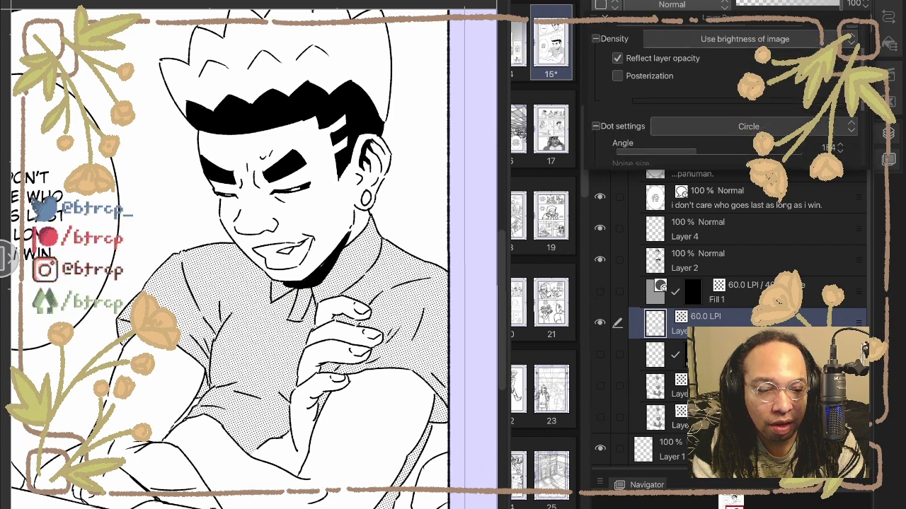
scroll(729, 92, down, 2)
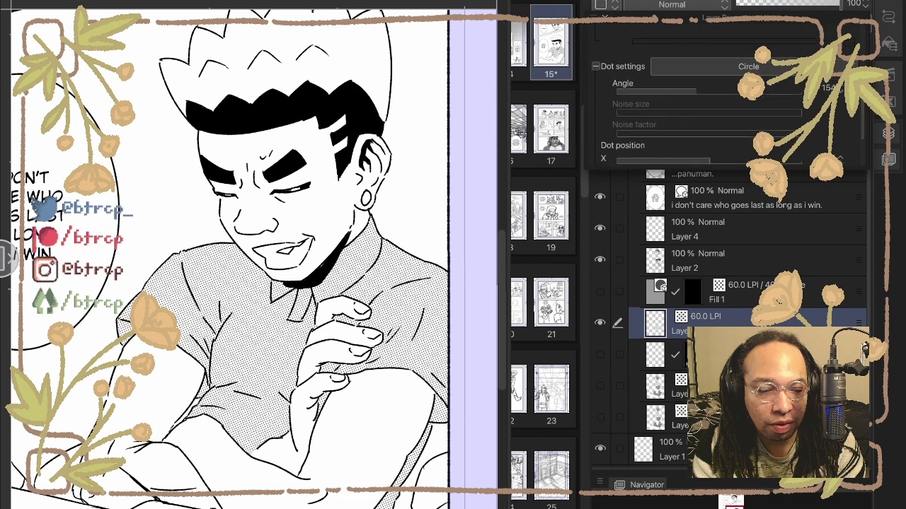
click(888, 134)
click(889, 133)
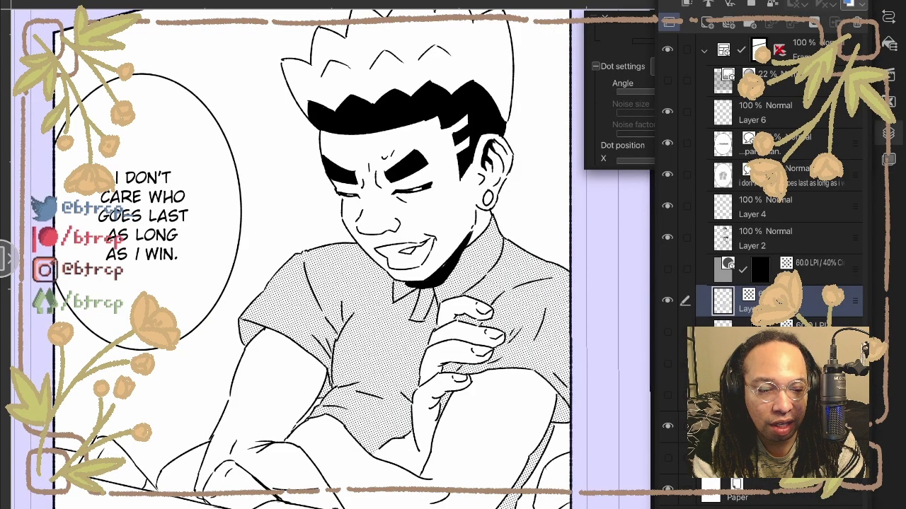
click(888, 133)
click(889, 159)
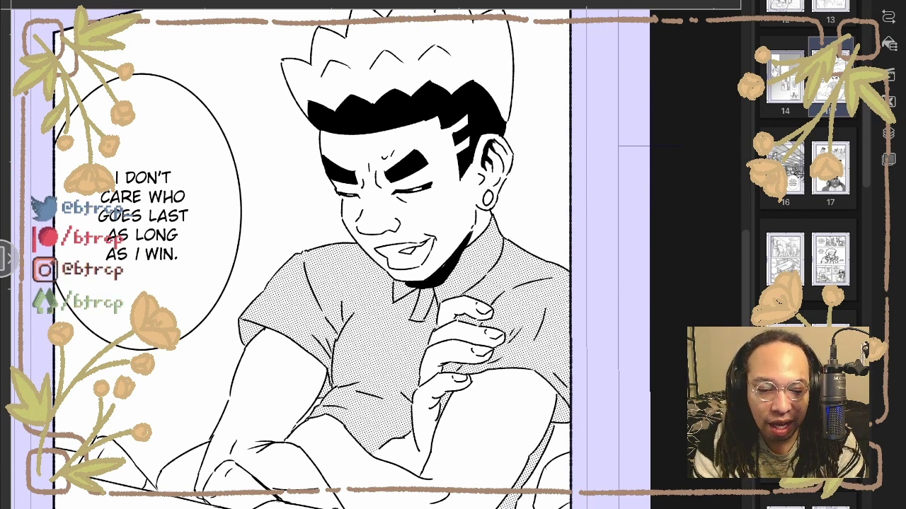
click(888, 133)
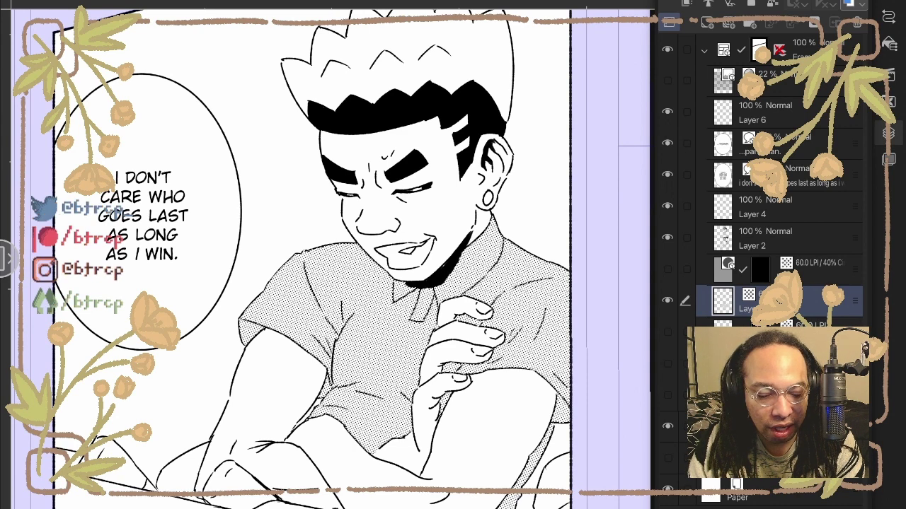
click(889, 3)
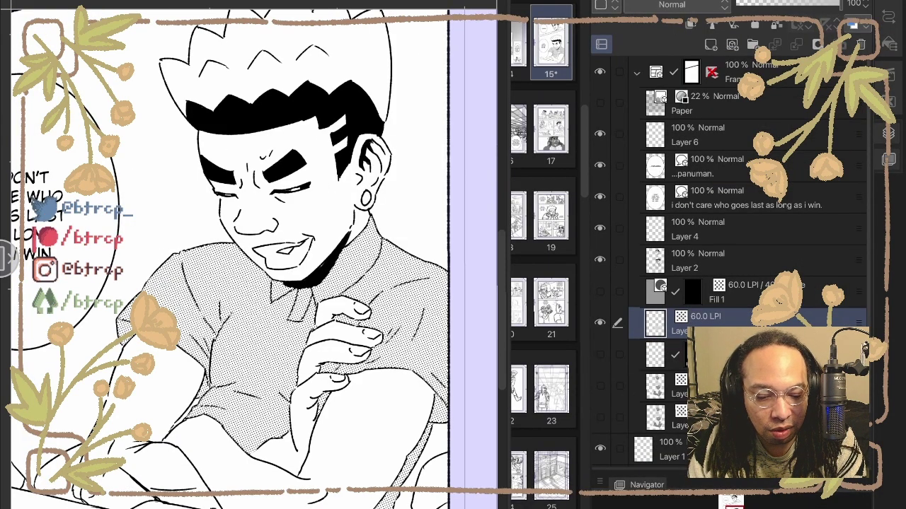
Try a second simple tone layer at 60.0 LPI over the toned shirt, and undo it
key(ctrl+y)
click(619, 291)
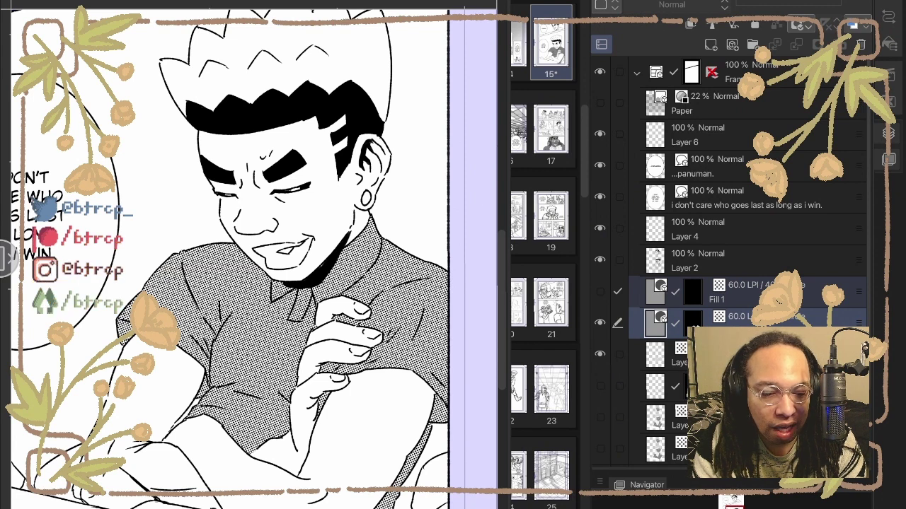
key(ctrl+z)
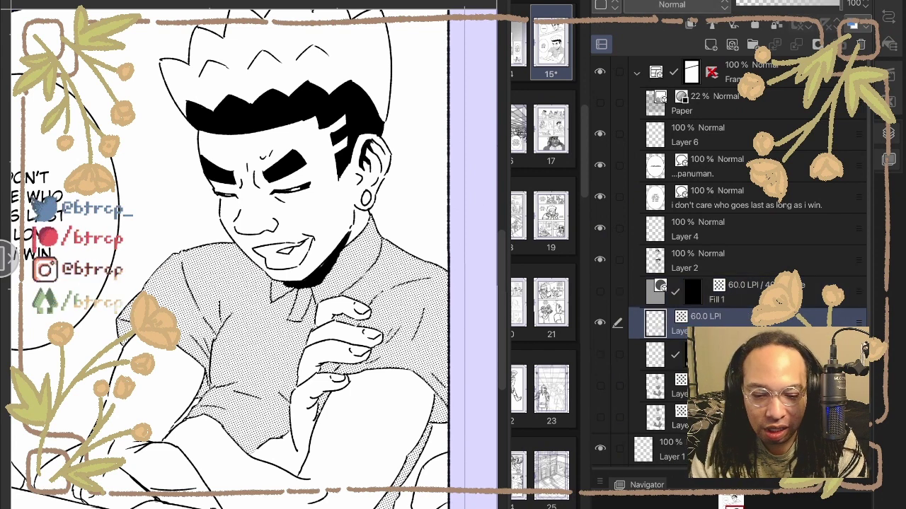
Try a simple tone on the shirt with frequency 60.0, density 20%, circle dots and angle 154
key(ctrl+shift+t)
mouse_move(304, 215)
mouse_down()
mouse_move(304, 223)
mouse_move(304, 204)
mouse_move(303, 226)
mouse_move(303, 199)
mouse_move(303, 211)
mouse_up()
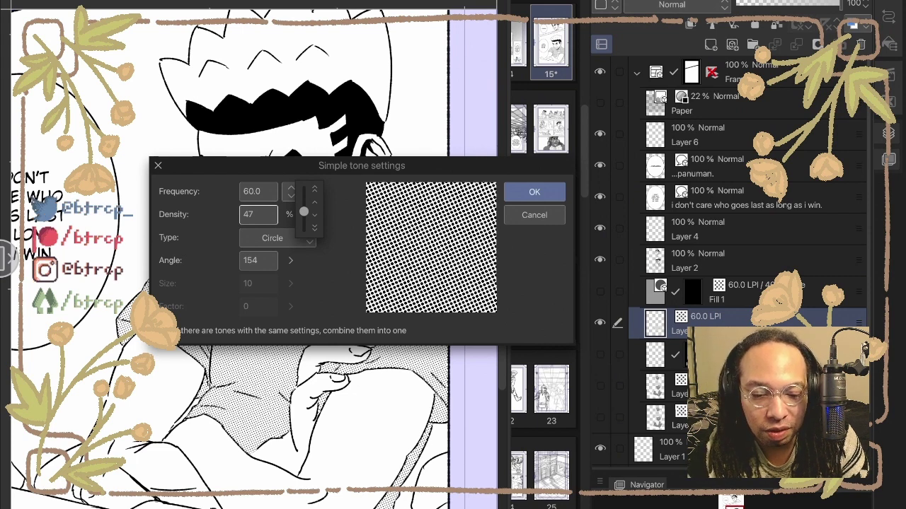
drag(304, 211, 304, 225)
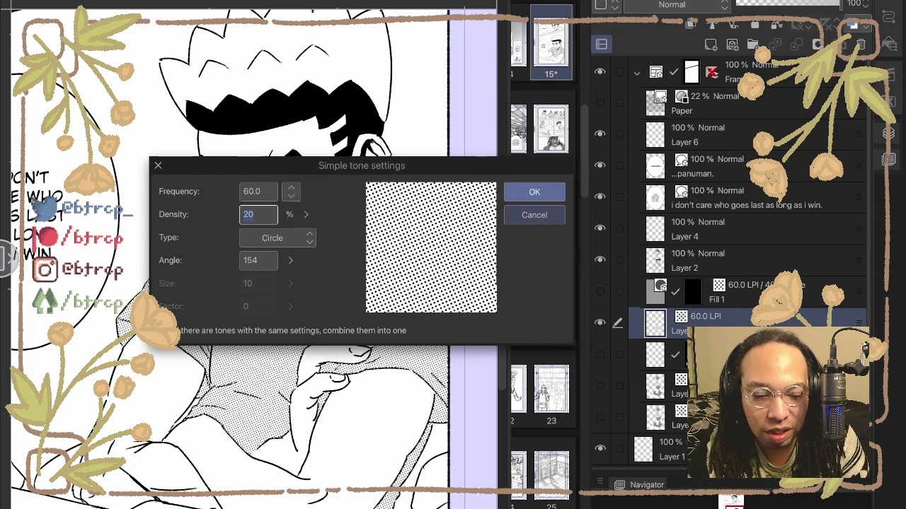
key(Return)
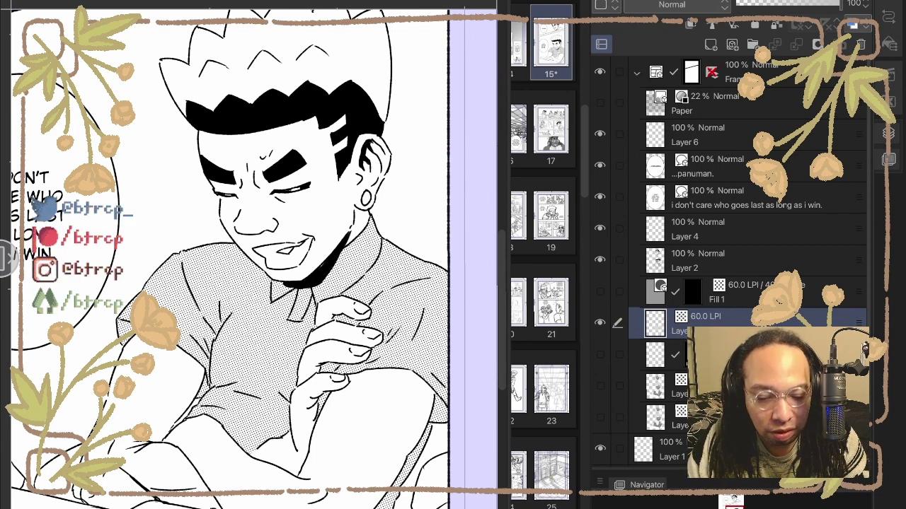
Hide the side palettes around the page and sample the light and mid greys of the Halftone Value Set
scroll(253, 254, down, 2)
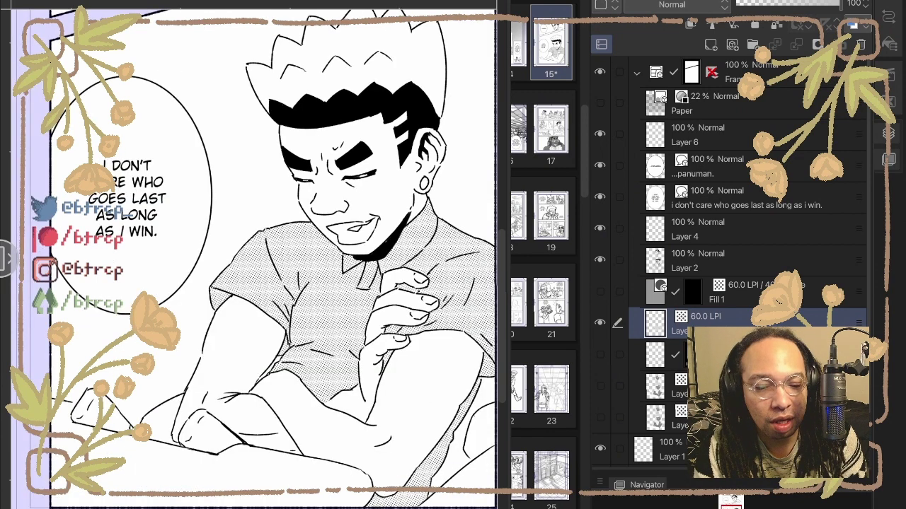
key(Tab)
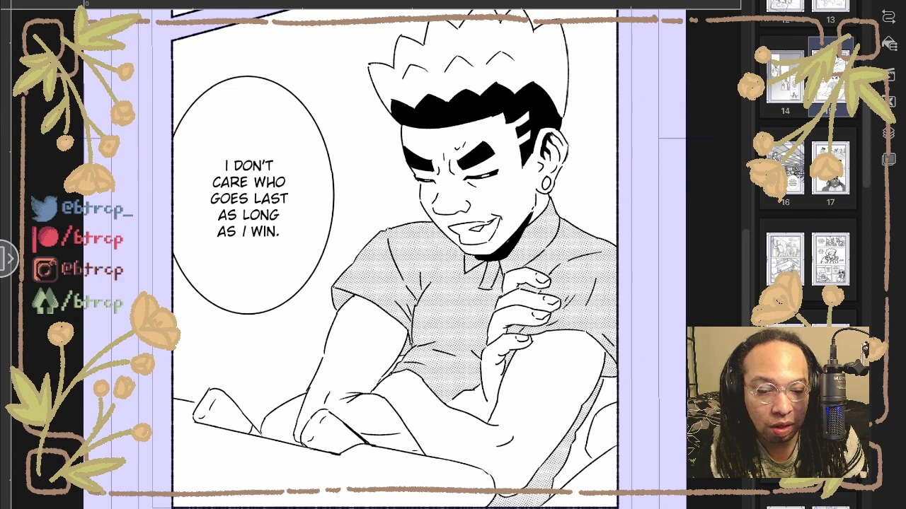
click(888, 133)
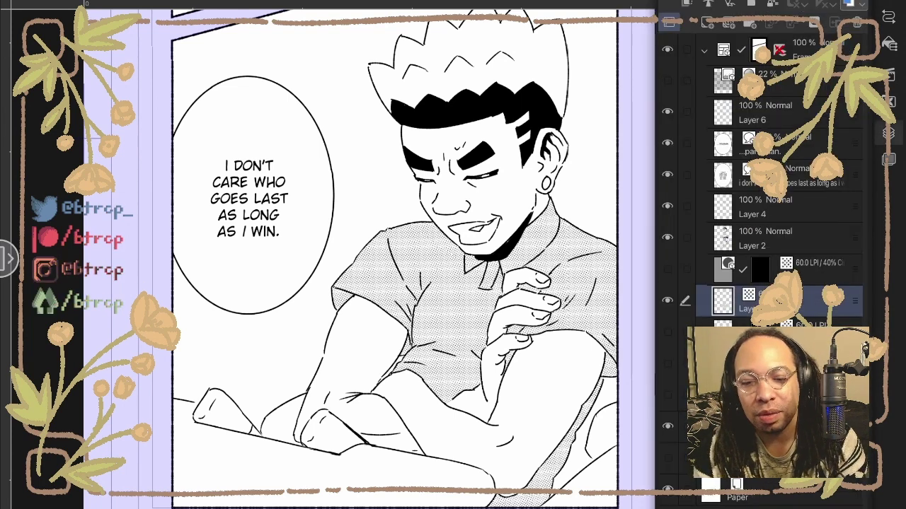
click(182, 14)
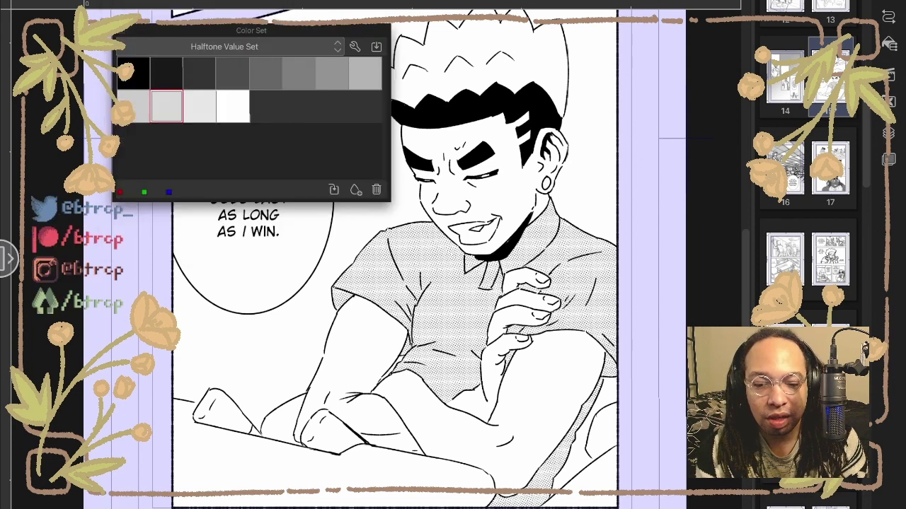
click(232, 107)
click(200, 106)
click(166, 106)
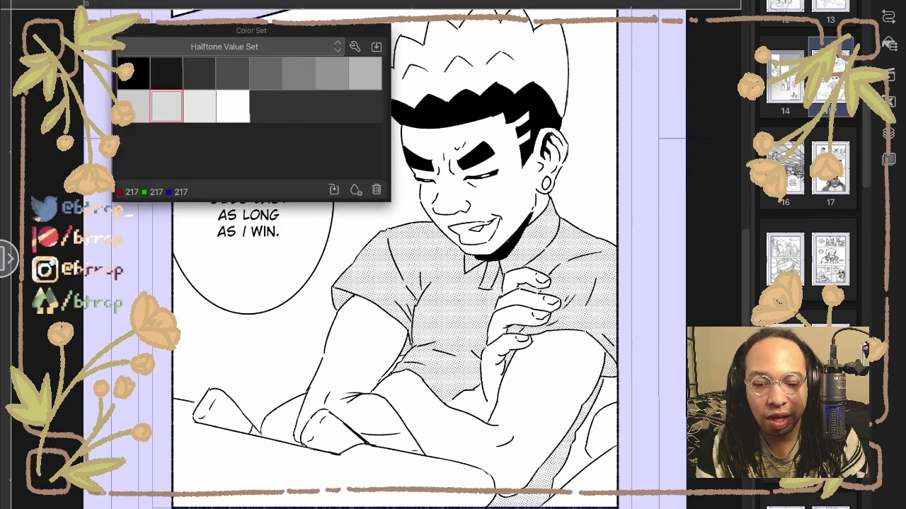
click(134, 106)
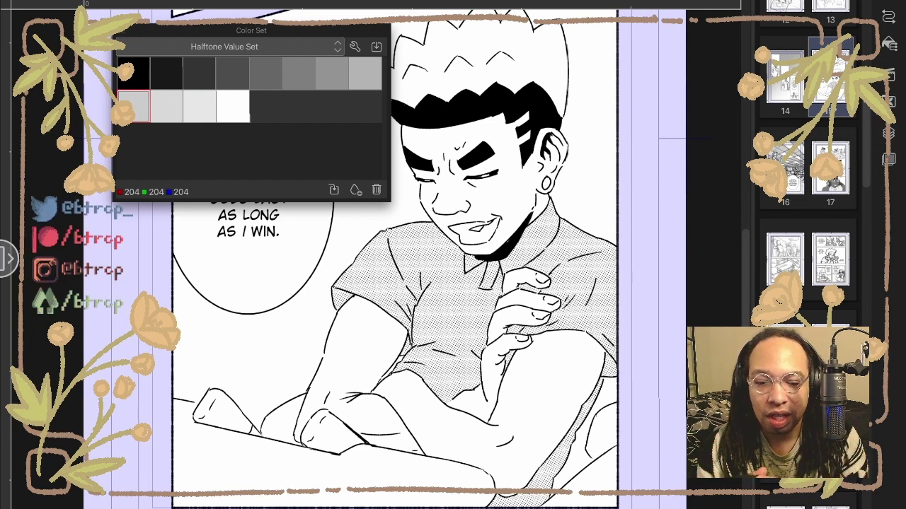
click(365, 73)
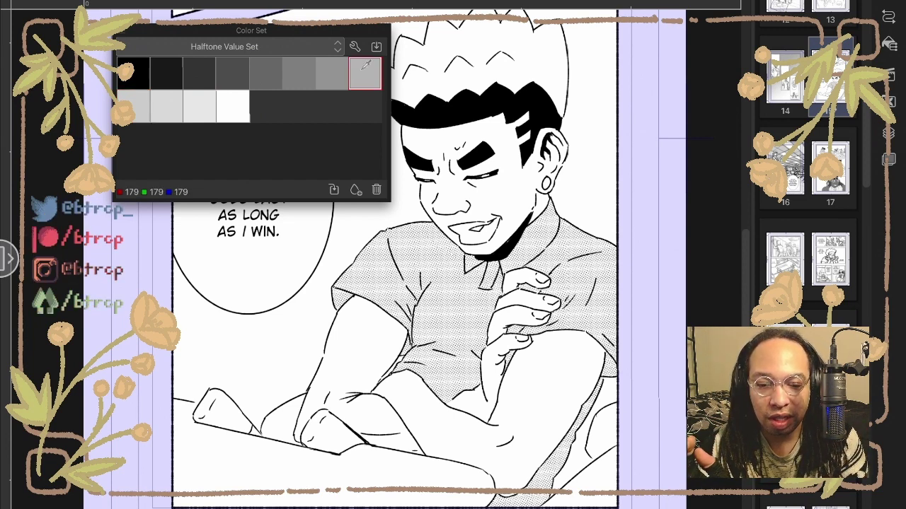
click(332, 74)
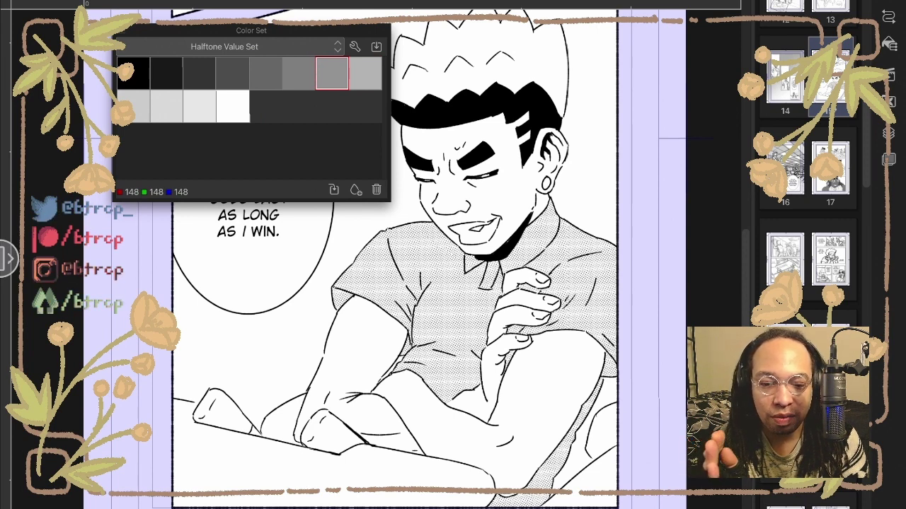
click(365, 74)
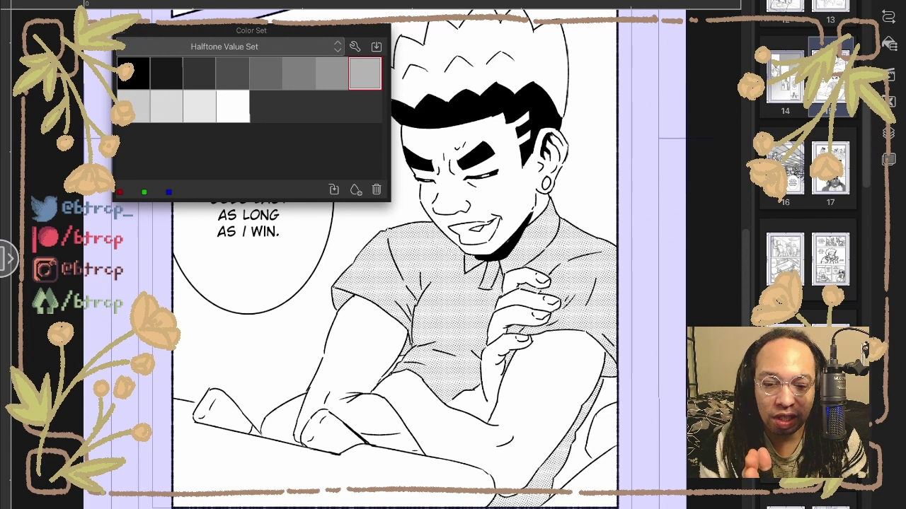
click(332, 74)
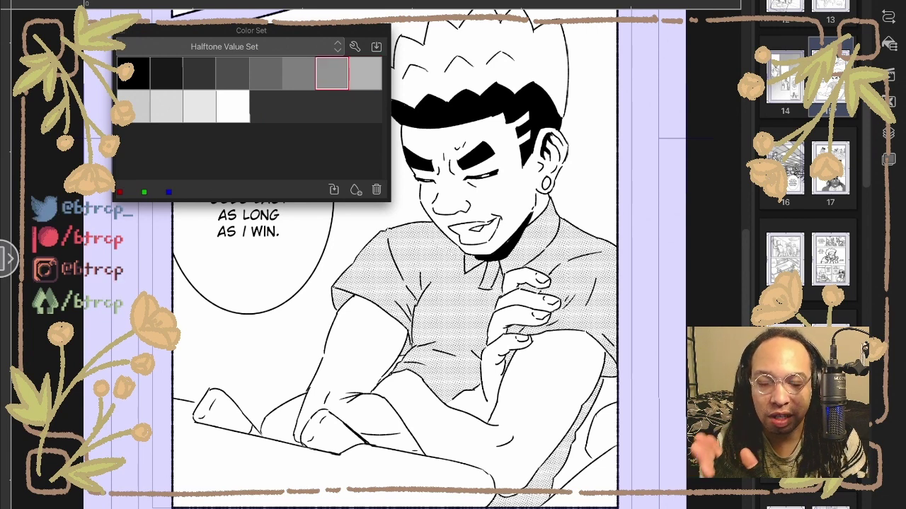
Delete the black swatch from the Halftone Value Set
drag(251, 30, 309, 90)
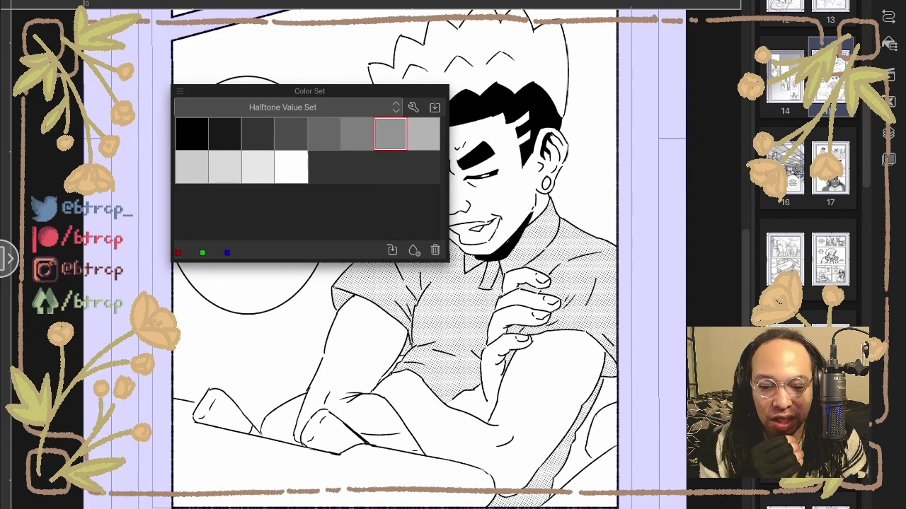
click(193, 134)
click(435, 251)
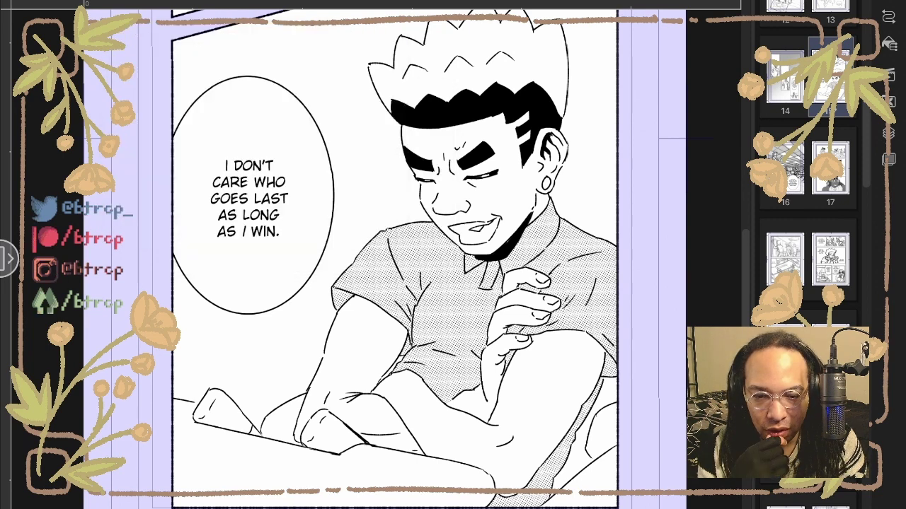
Bring up the Intermediate Color palette over the page
key(F1)
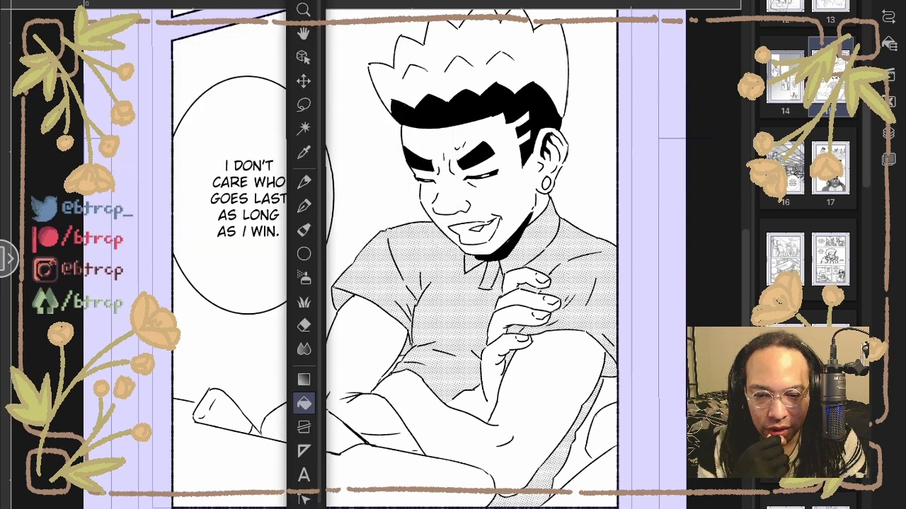
key(F6)
key(F6)
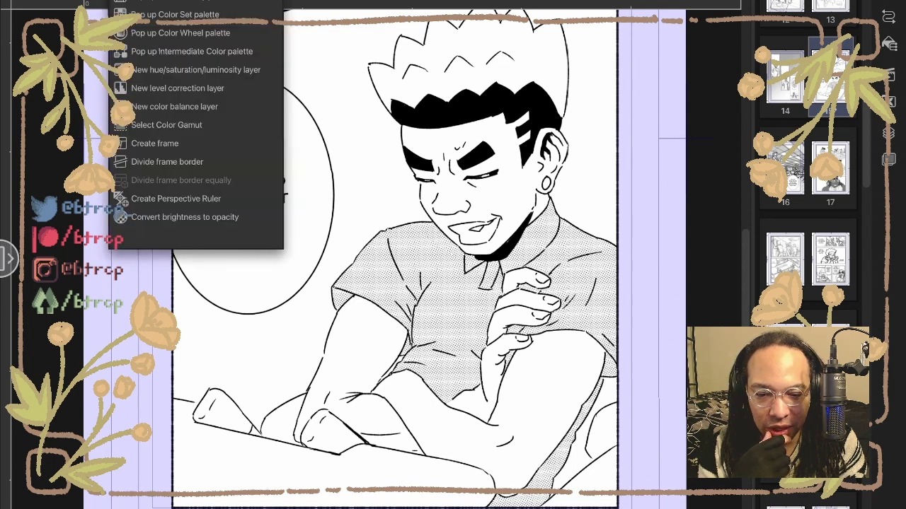
click(191, 51)
drag(238, 62, 365, 90)
key(Escape)
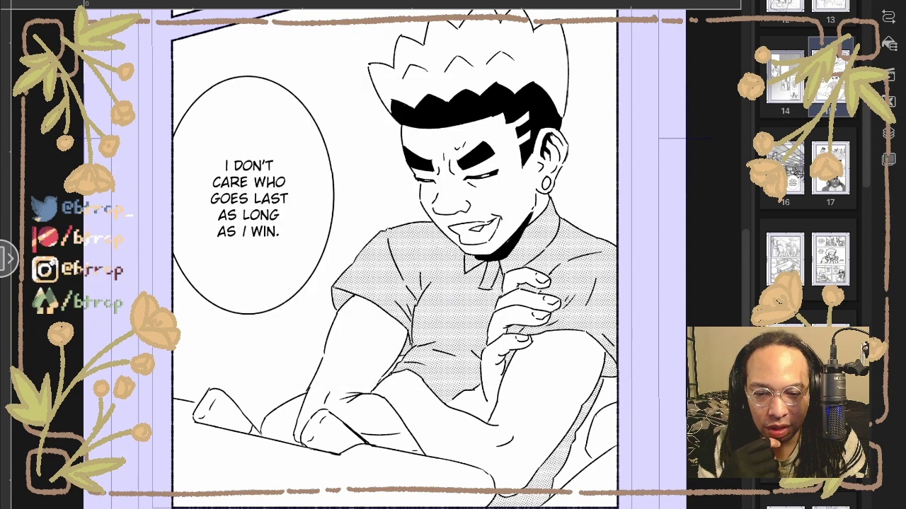
key(F6)
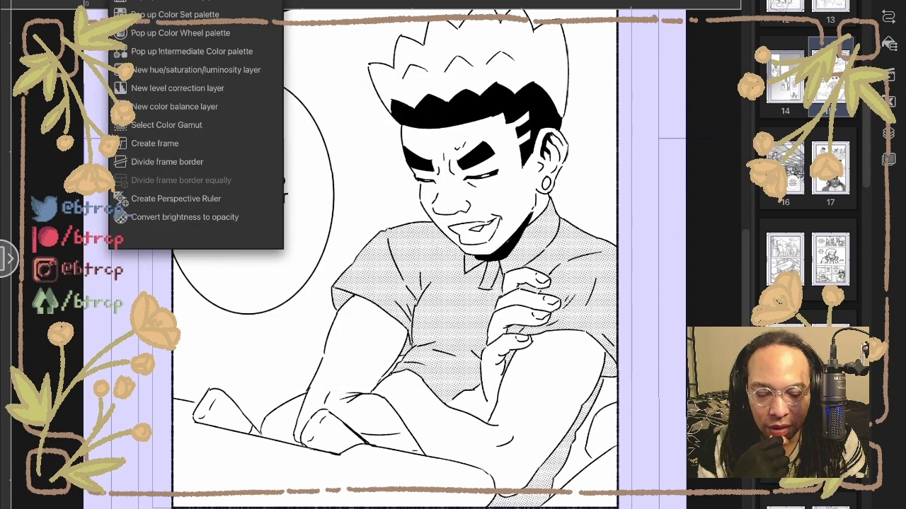
key(Return)
key(Escape)
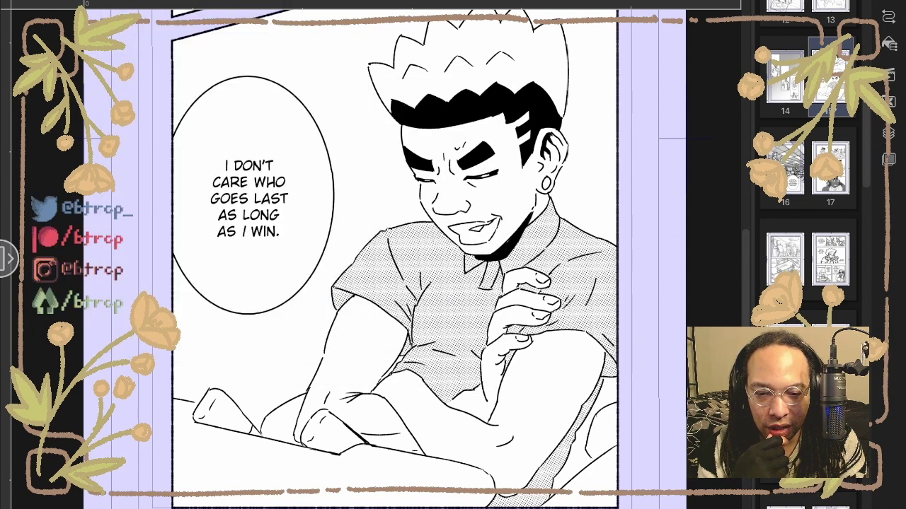
key(F6)
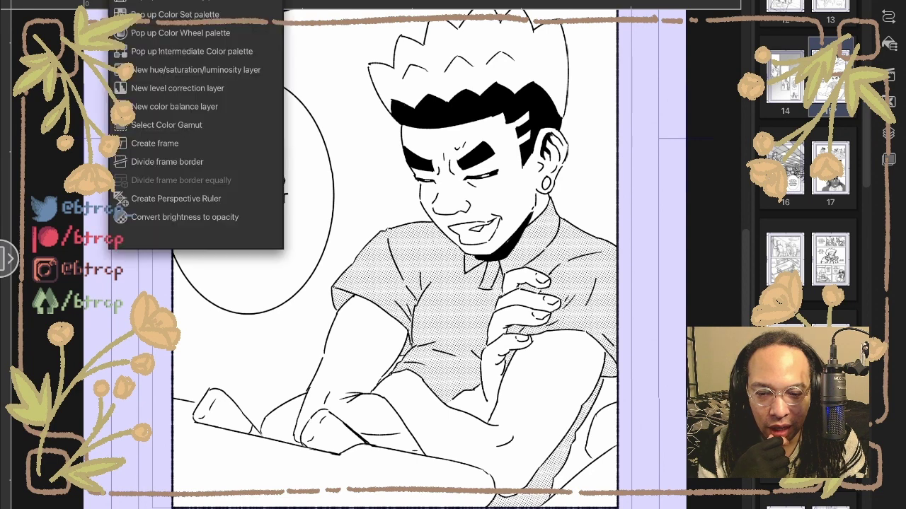
key(Return)
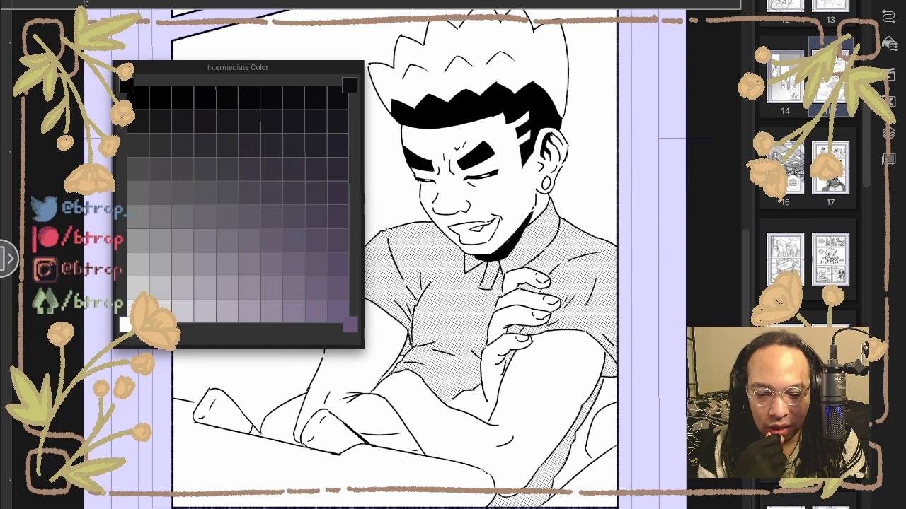
Sample the neutral greys between white and black in the Intermediate Color palette, ending on the lightest grey
click(132, 310)
click(137, 288)
click(132, 311)
click(138, 288)
drag(138, 288, 138, 98)
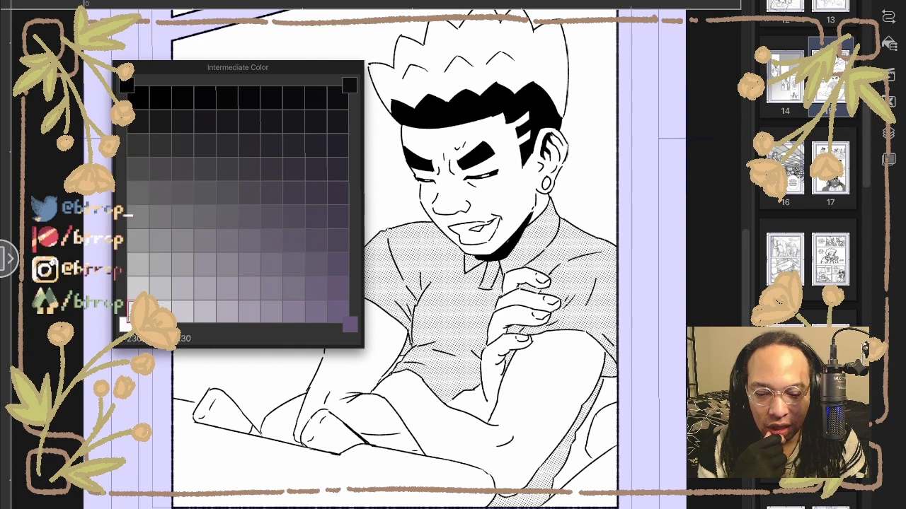
click(138, 286)
drag(138, 286, 138, 216)
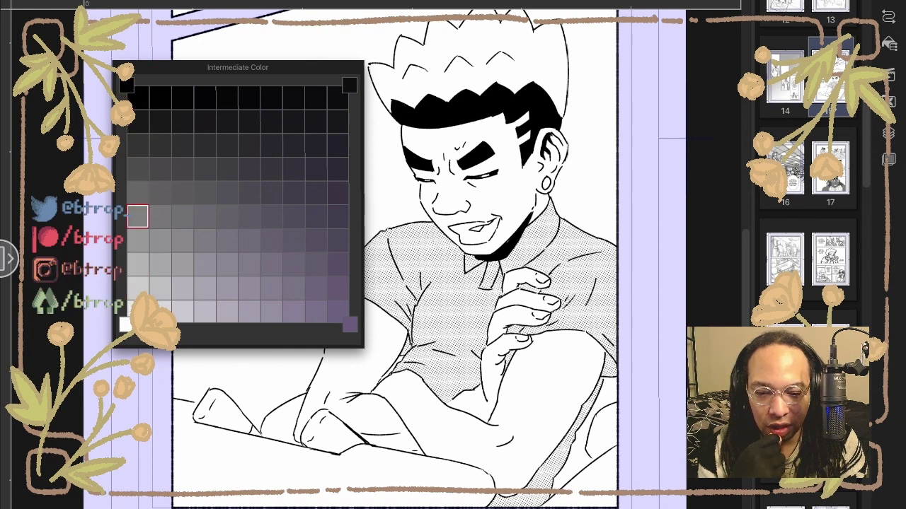
click(138, 98)
click(138, 311)
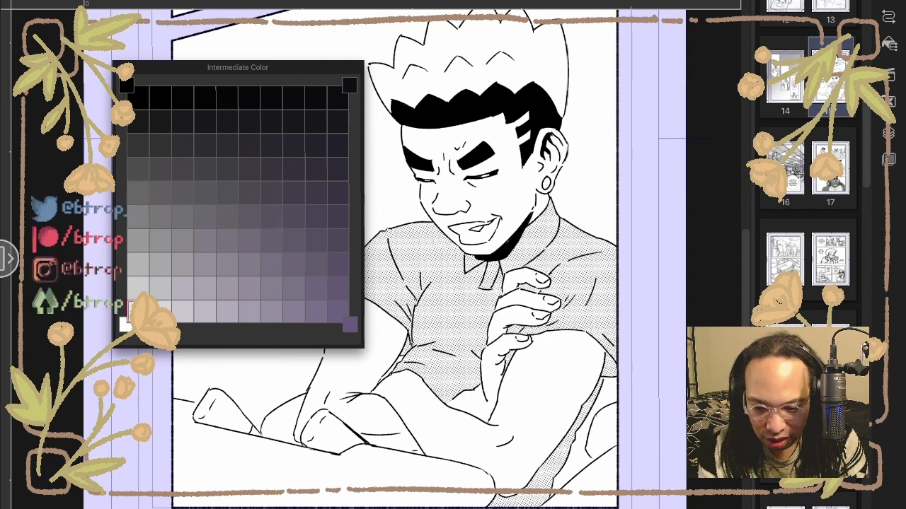
Try the light grey as the white corner colour of the Intermediate Color palette, and reopen the palette
click(125, 326)
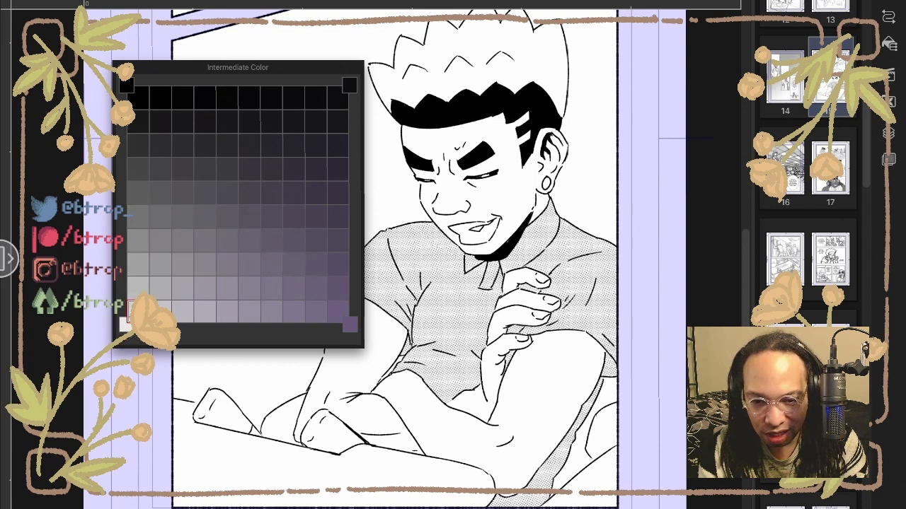
key(Escape)
key(q)
click(191, 52)
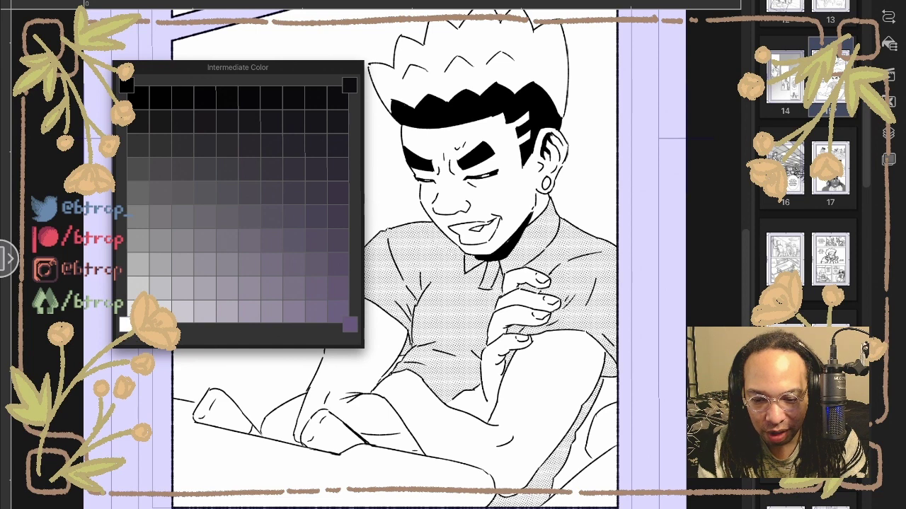
Run through the neutral greys of the Intermediate Color palette again, from light grey up to the near-black swatch
click(138, 288)
click(138, 264)
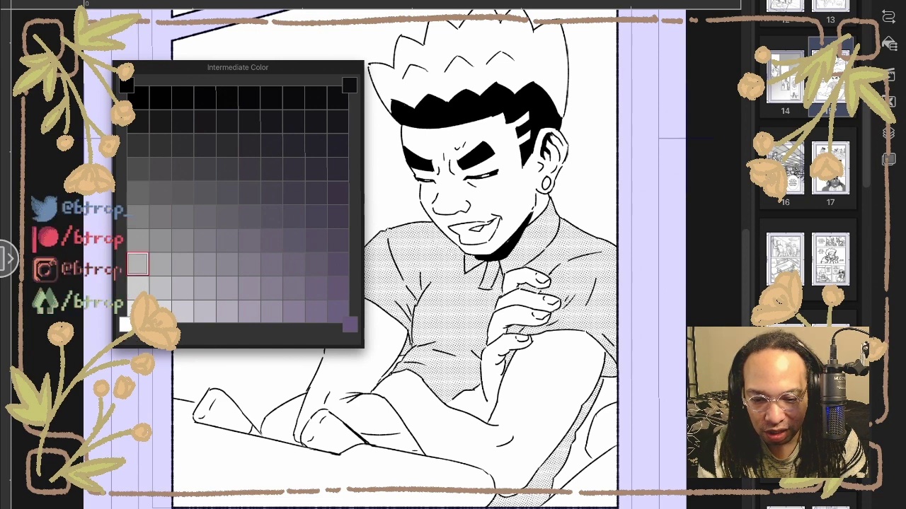
drag(138, 264, 137, 121)
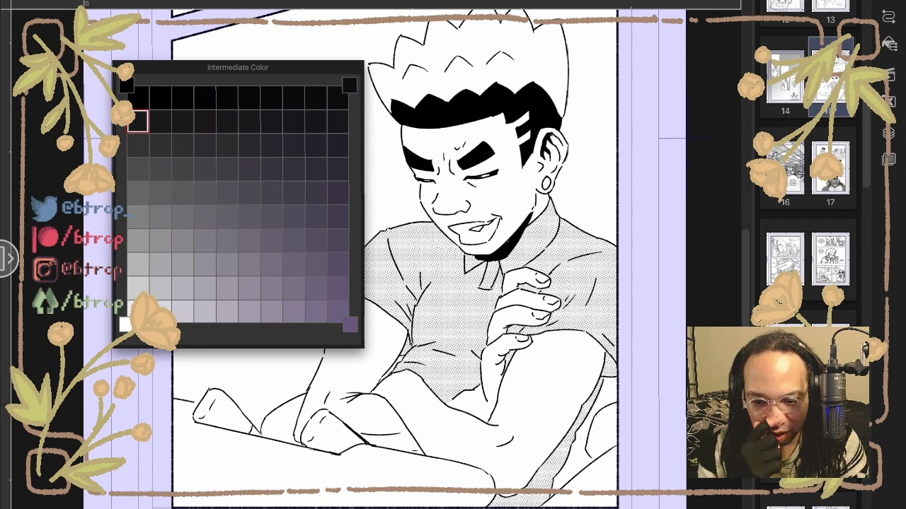
Add a white swatch to the Halftone Value Set and move the colour set off the character's face
key(F6)
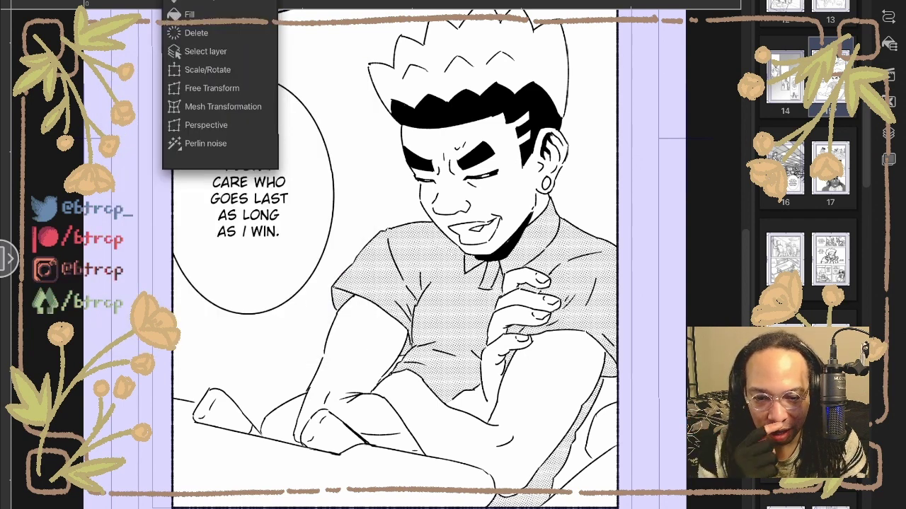
key(F6)
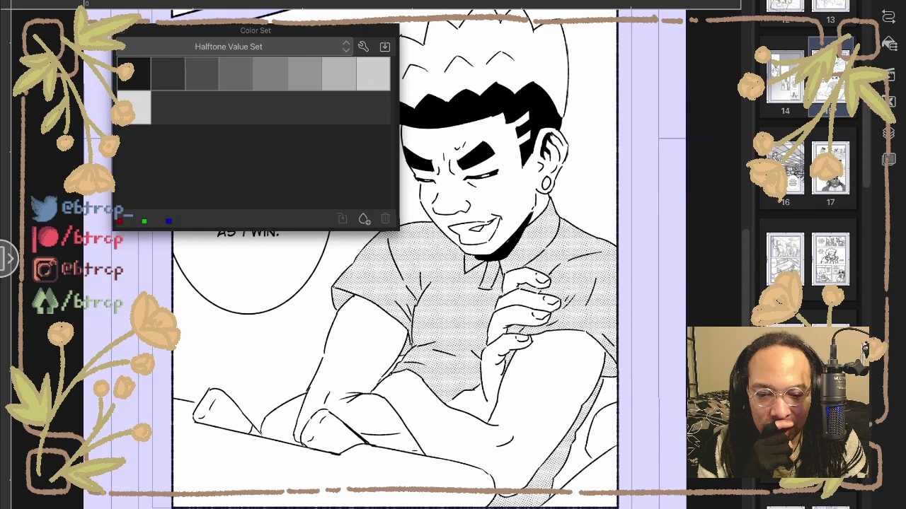
click(364, 218)
drag(256, 31, 301, 312)
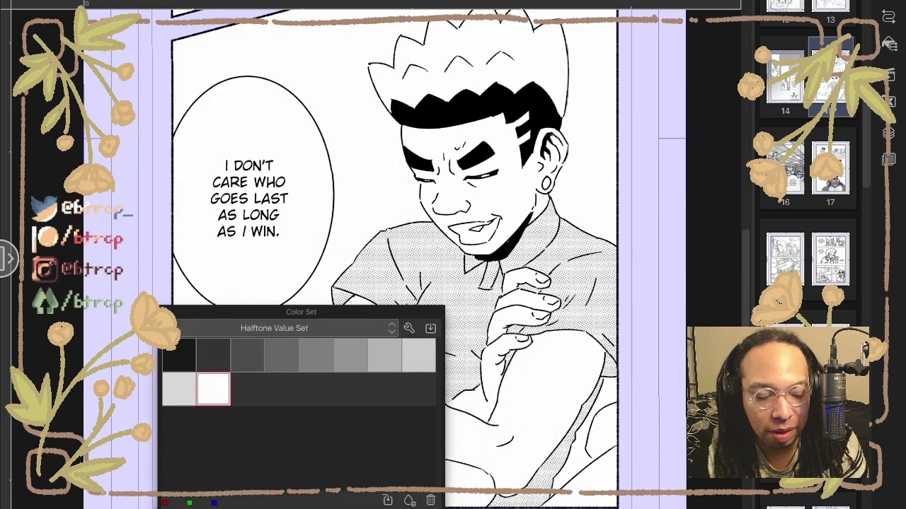
Check the selected tone layer in the layer list and undo its halftone fill on the shirt
click(888, 133)
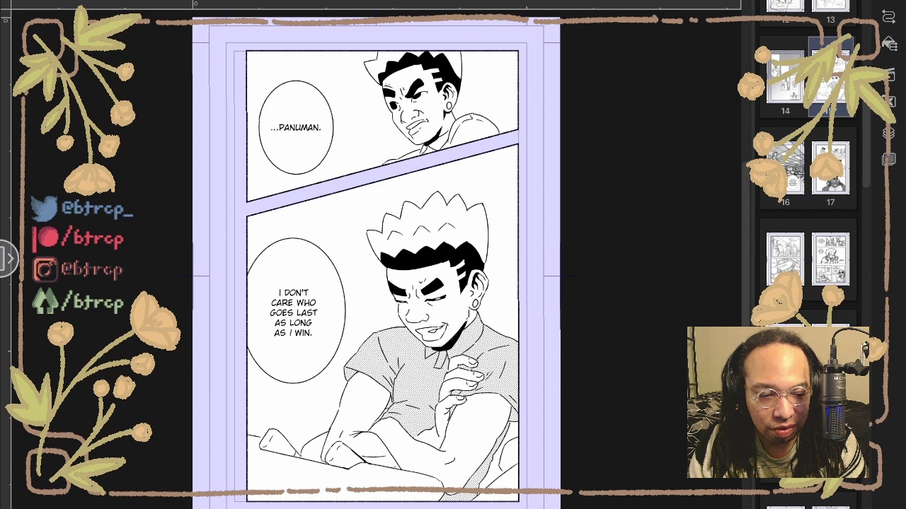
click(888, 133)
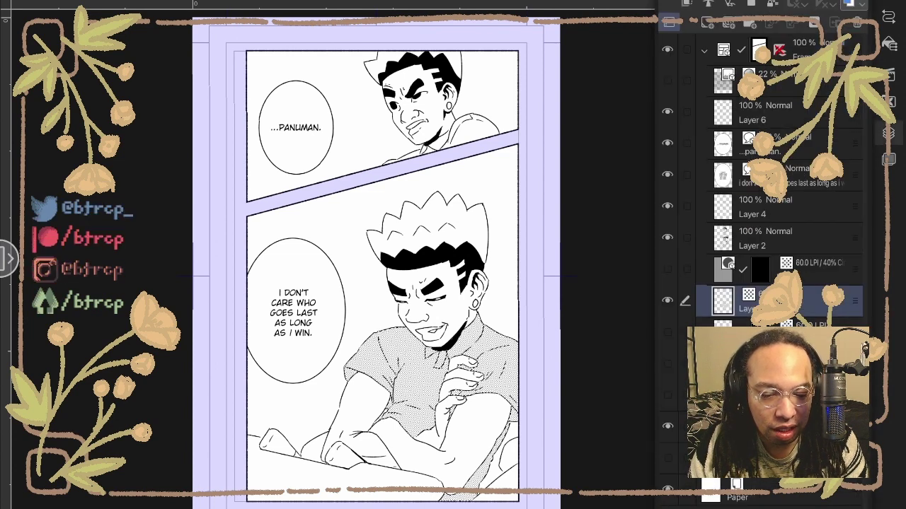
click(888, 133)
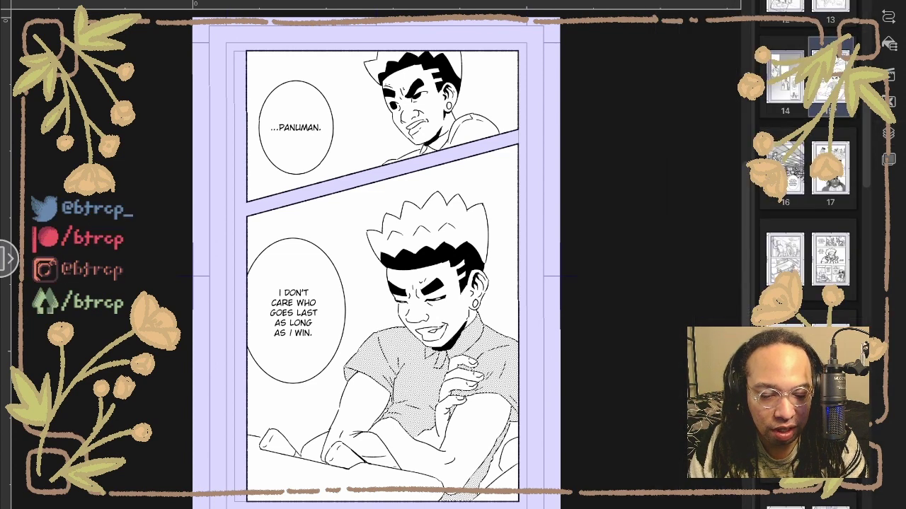
scroll(488, 446, up, 5)
scroll(495, 127, down, 1)
key(ctrl+z)
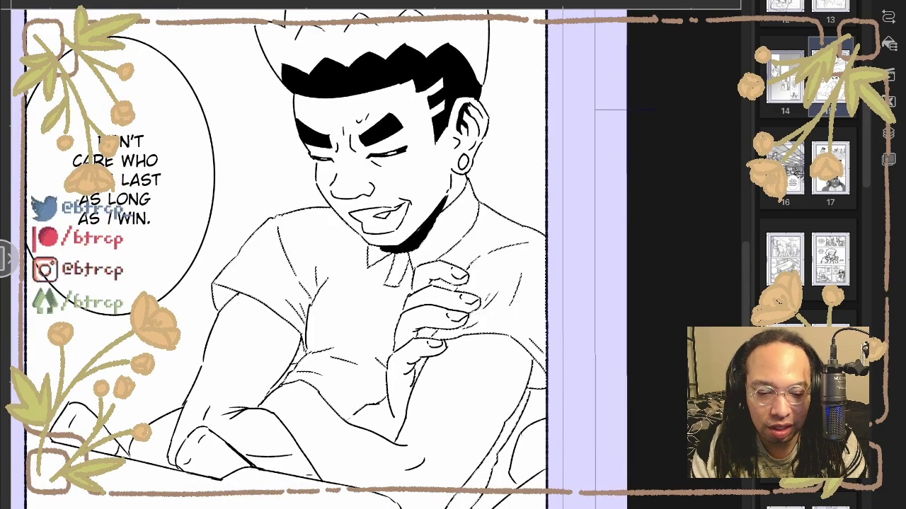
Switch to the Pen tool and pick a light grey swatch from the Halftone Value Set
key(F1)
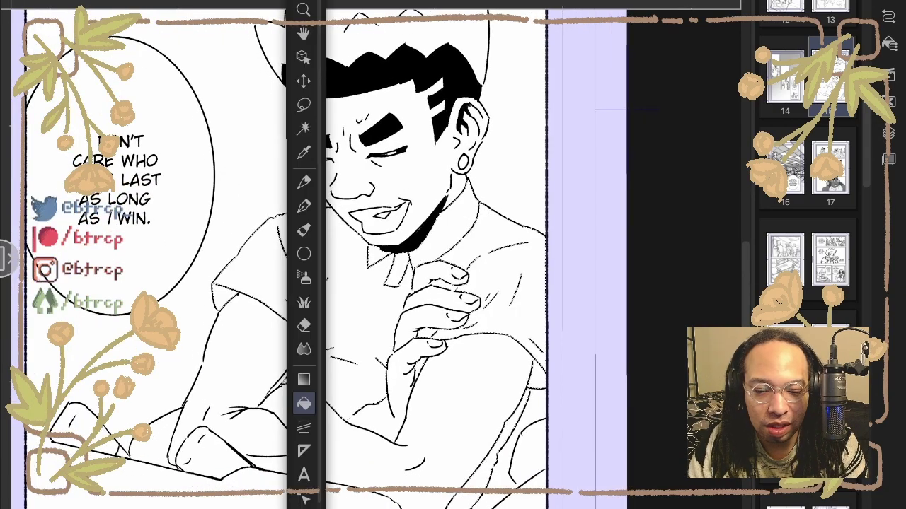
click(303, 205)
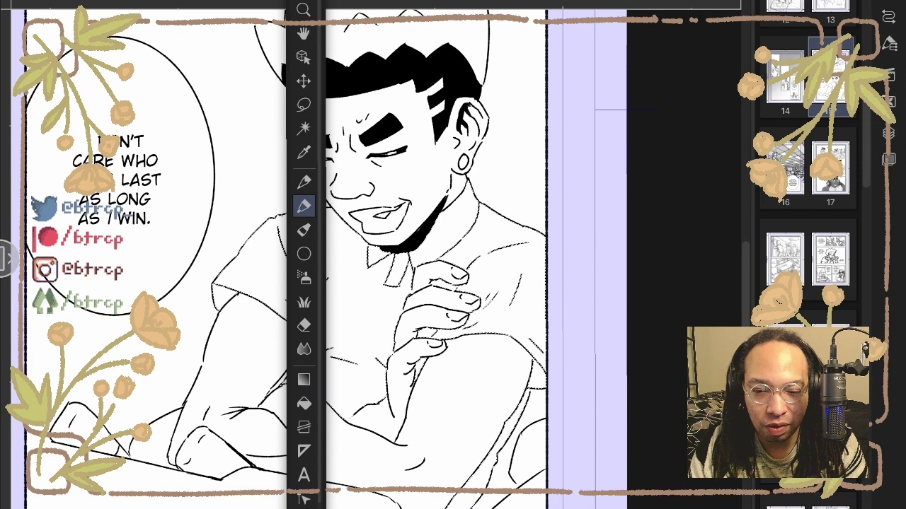
key(F6)
click(188, 15)
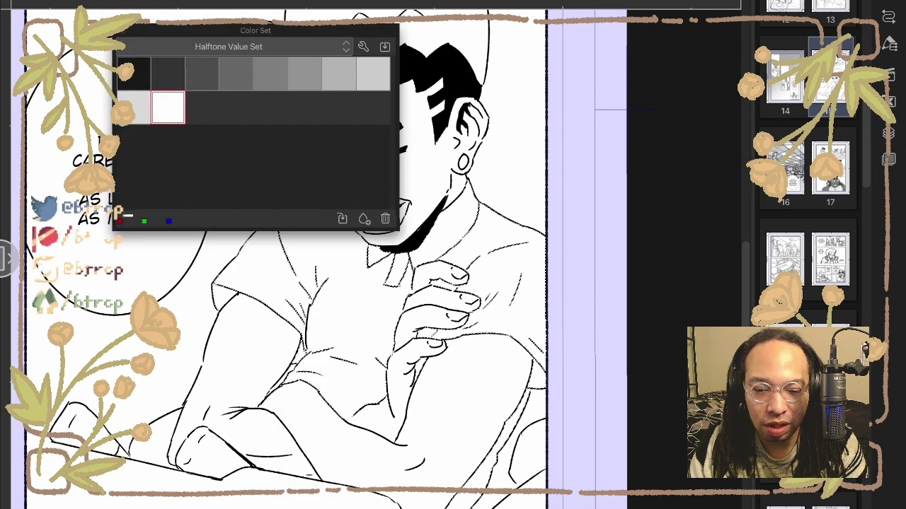
click(134, 108)
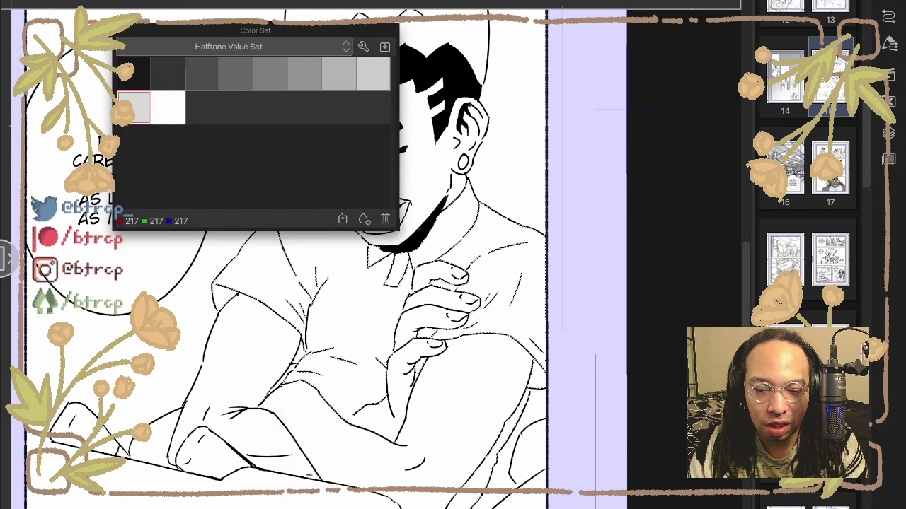
click(373, 74)
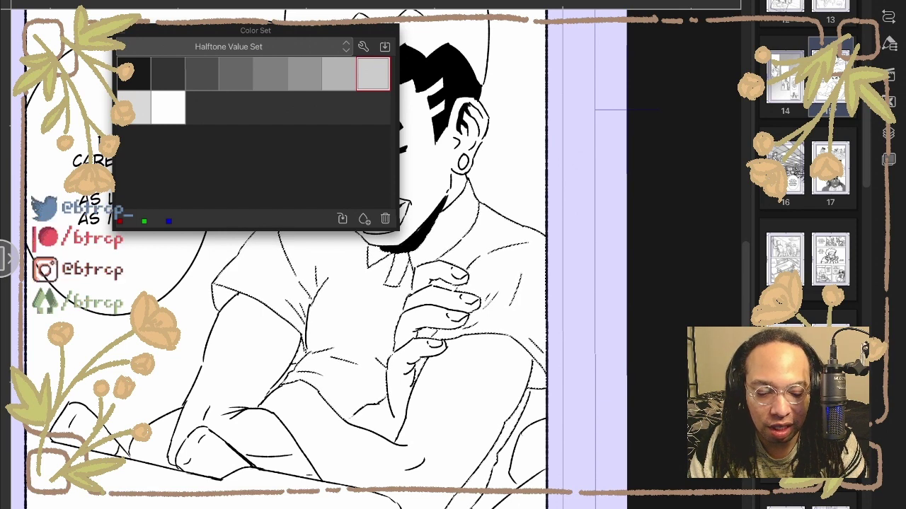
key(Escape)
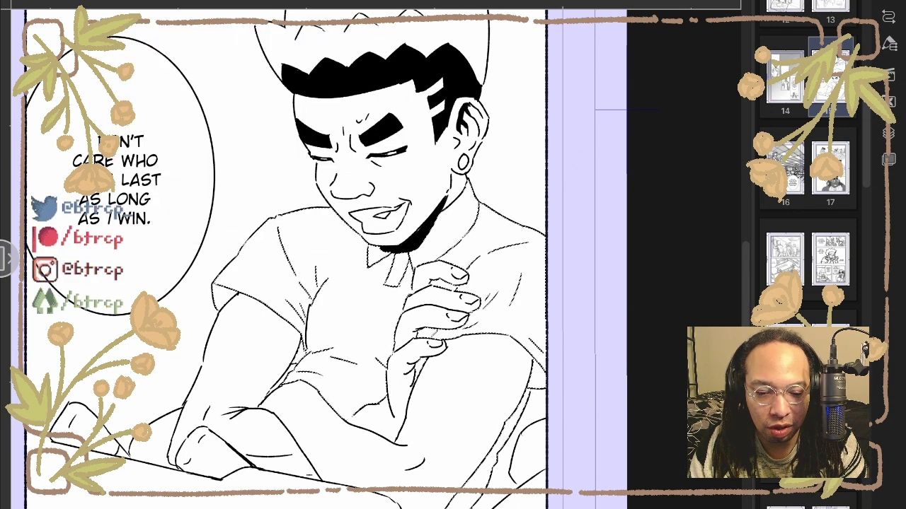
Try pen-drawn halftone shadows on both shirt sleeves and undo the strokes
key(ctrl+d)
mouse_move(541, 312)
mouse_down()
mouse_move(540, 370)
mouse_move(550, 304)
mouse_move(541, 402)
mouse_up()
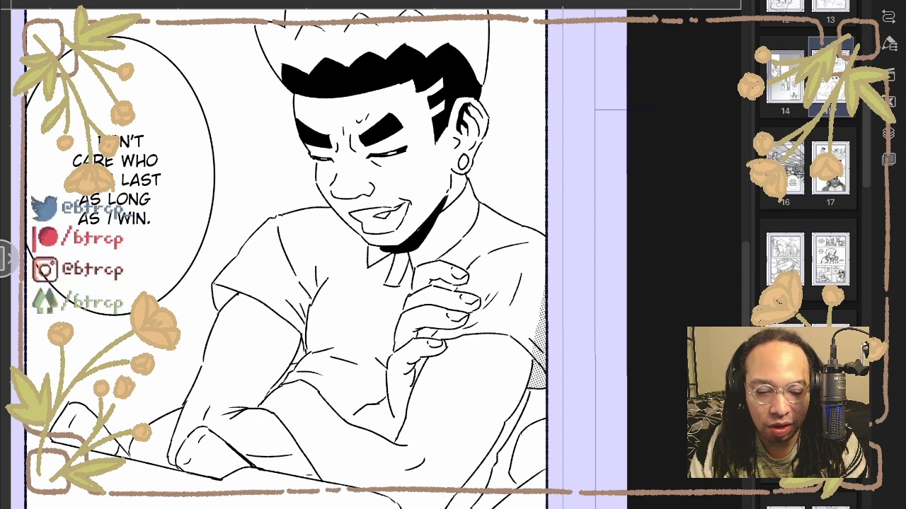
mouse_move(281, 252)
mouse_down()
mouse_move(262, 290)
mouse_move(283, 300)
mouse_move(303, 270)
mouse_up()
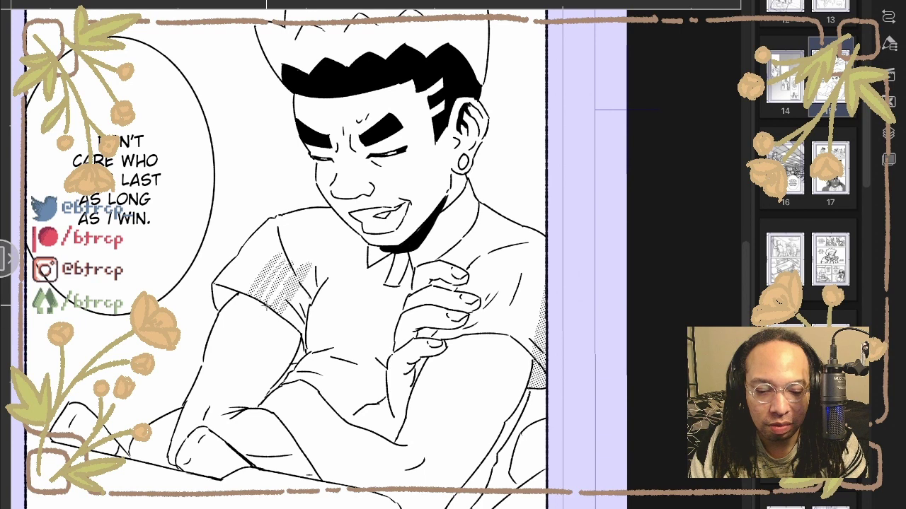
key(ctrl+z)
key(ctrl+z)
Draw light grey halftone shadows along the shirt's sleeve edges, collar and folds, undoing the accidental frame move
key(c)
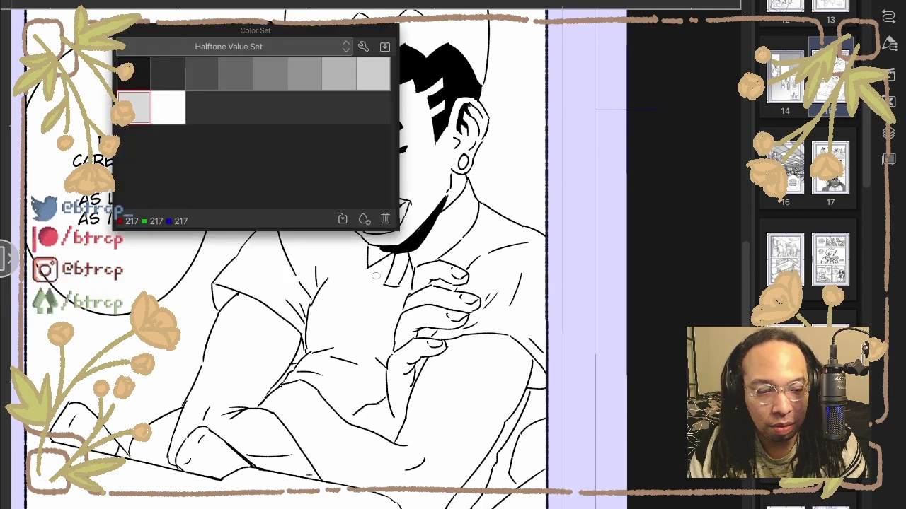
key(c)
mouse_move(543, 307)
mouse_down()
mouse_move(543, 383)
mouse_move(534, 366)
mouse_up()
key(ctrl+z)
ctrl+click(536, 367)
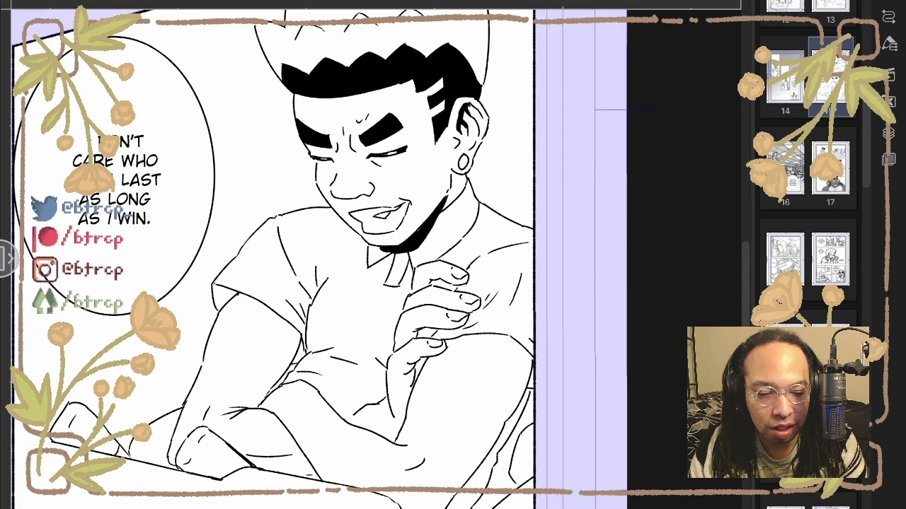
key(ctrl+z)
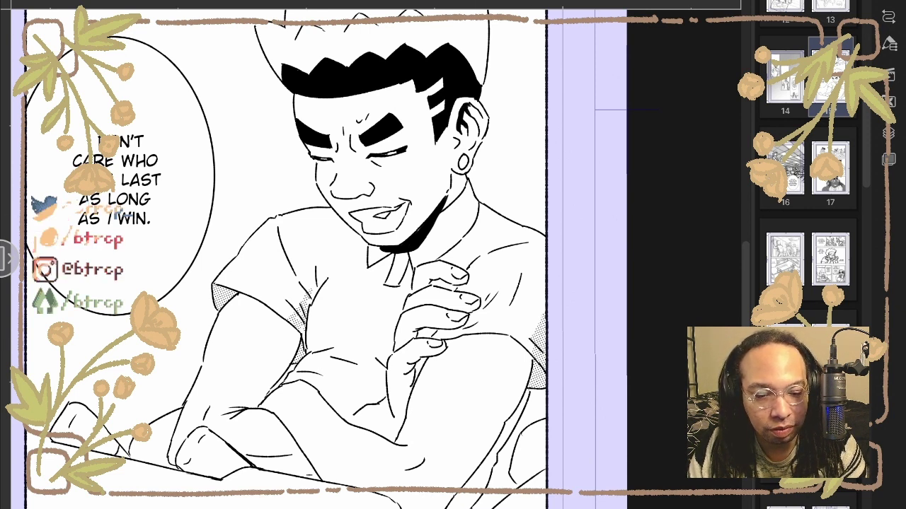
mouse_move(468, 182)
mouse_down()
mouse_move(468, 221)
mouse_move(472, 211)
mouse_up()
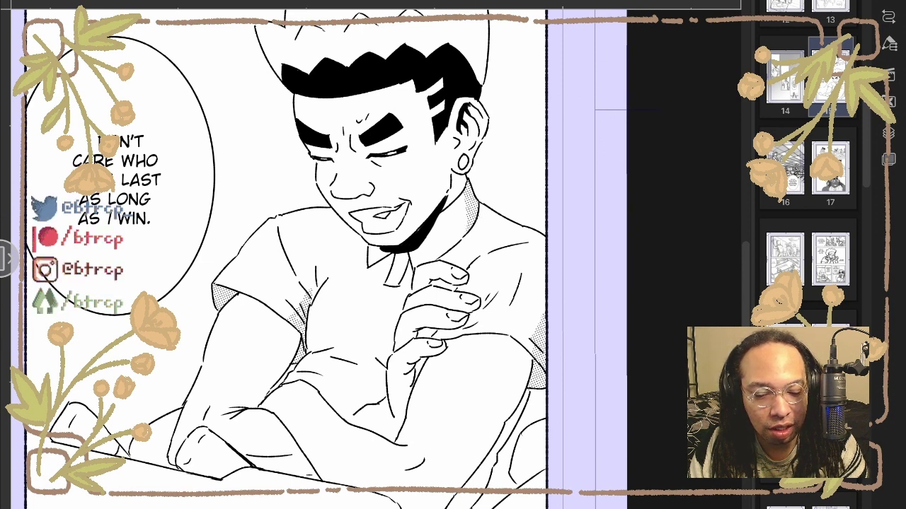
mouse_move(332, 346)
mouse_down()
mouse_move(310, 349)
mouse_move(308, 314)
mouse_up()
scroll(463, 274, down, 3)
scroll(552, 256, up, 3)
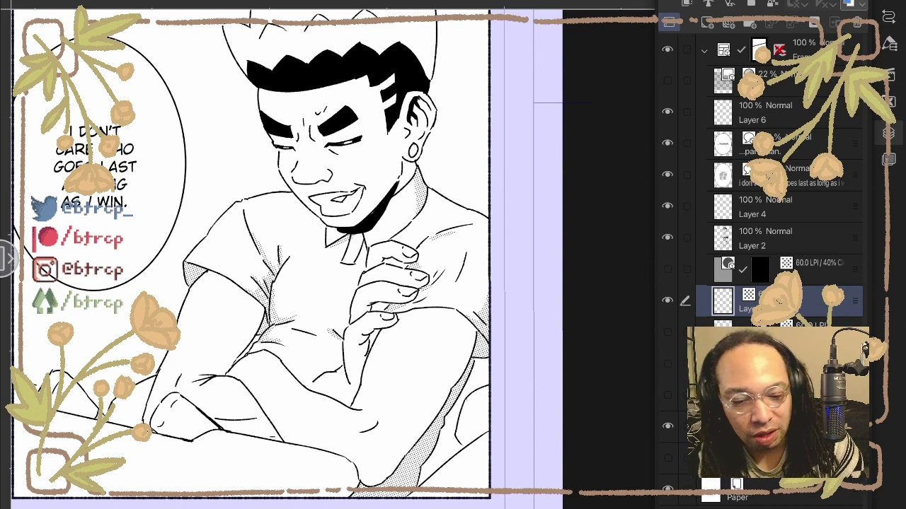
Pick the fifth, mid-grey swatch of the Halftone Value Set and switch to the Fill tool
key(F7)
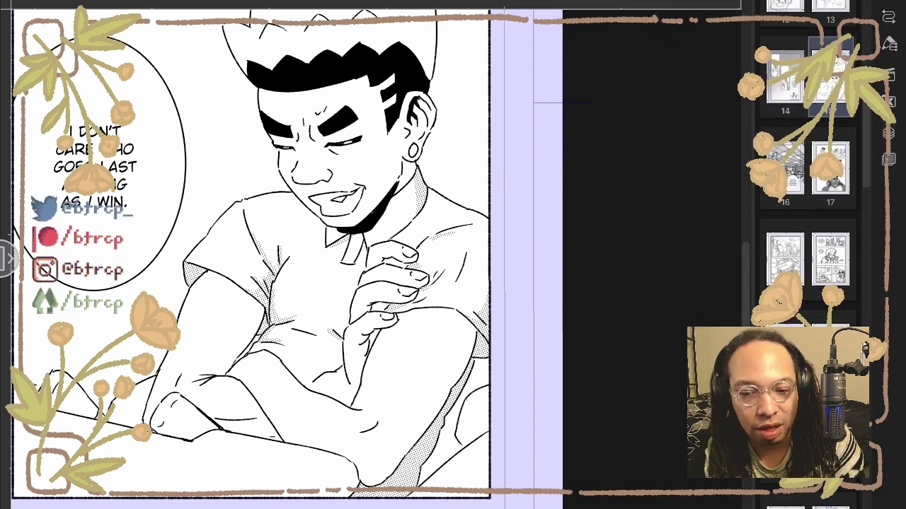
key(F6)
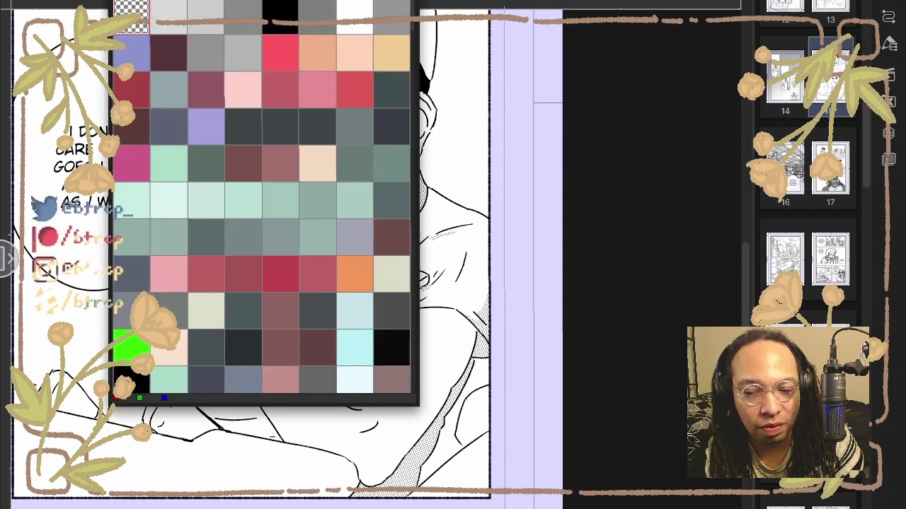
key(F9)
click(201, 14)
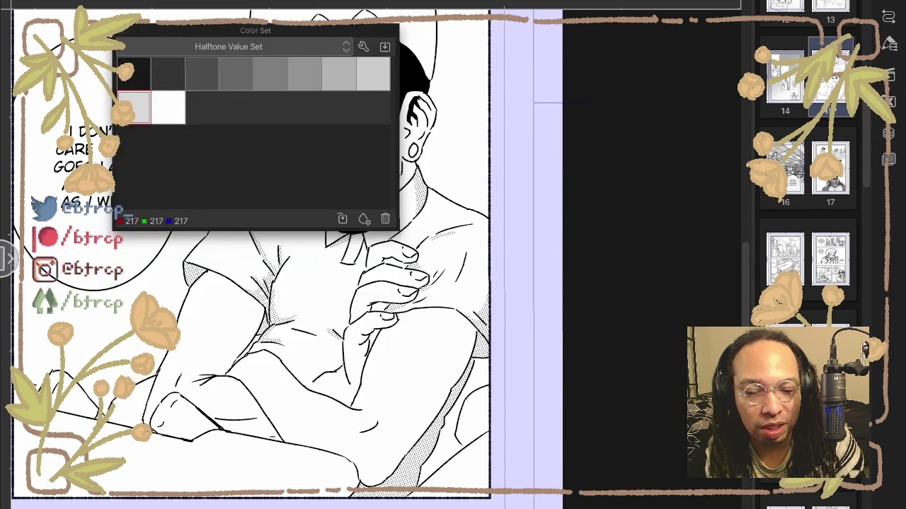
click(270, 73)
key(Escape)
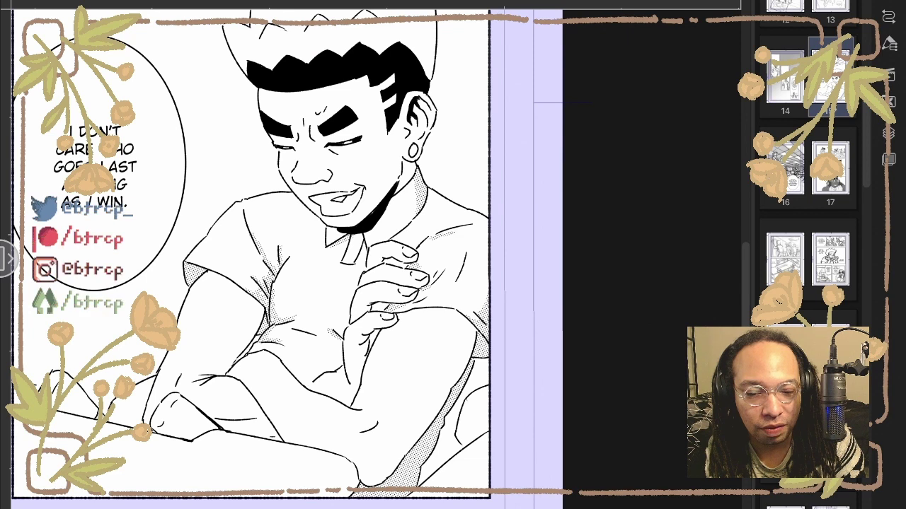
key(g)
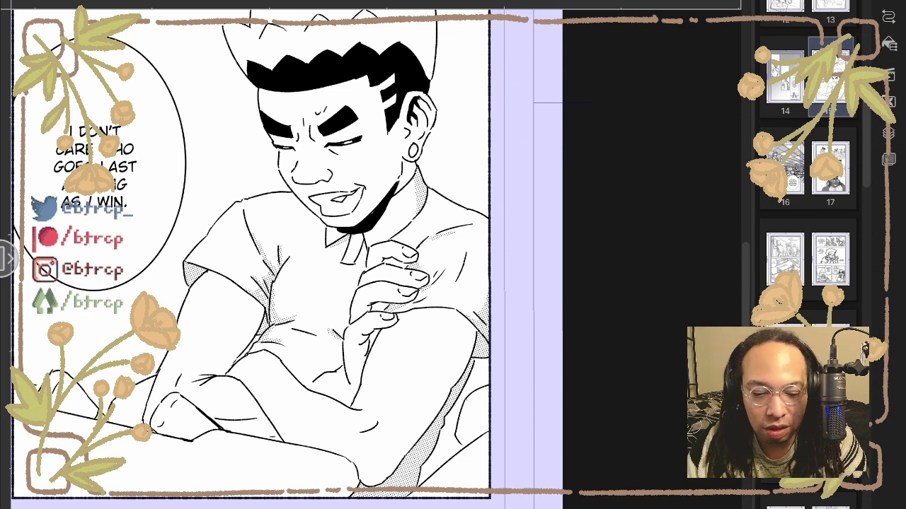
Try filling the character's arms, face, ear and lower fingers with the mid grey on the shirt's shading layer
click(403, 382)
click(216, 326)
click(354, 166)
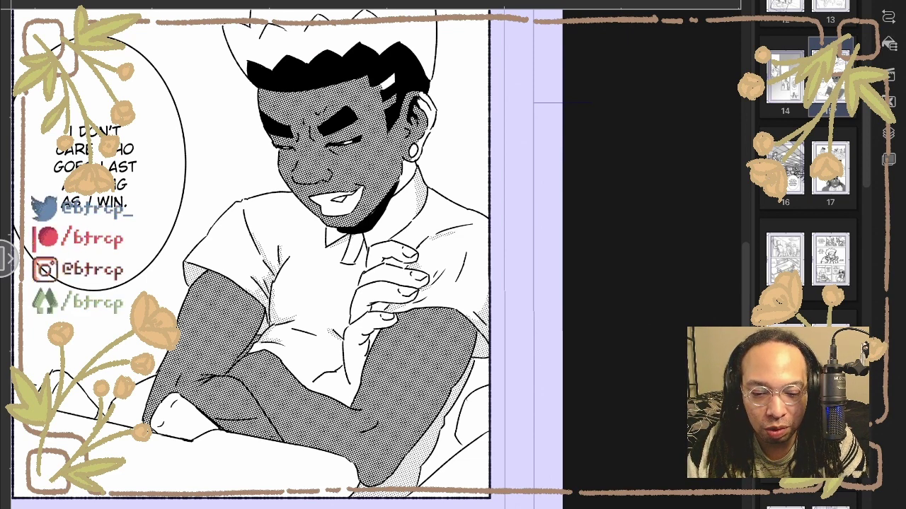
click(405, 178)
click(421, 145)
click(431, 117)
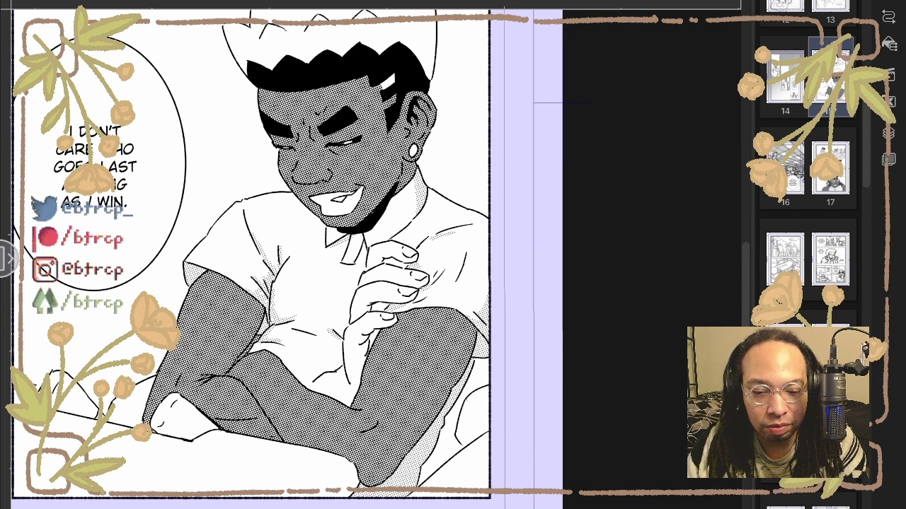
click(357, 361)
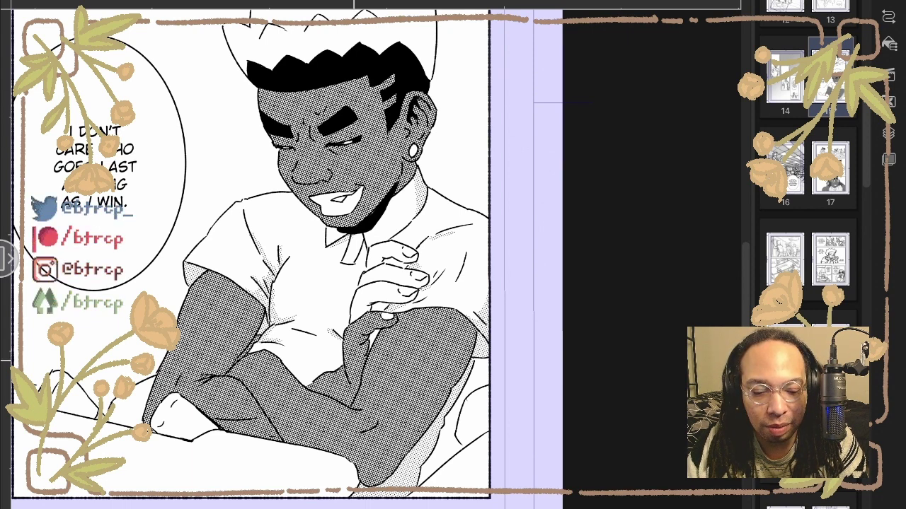
click(373, 343)
click(375, 311)
click(371, 307)
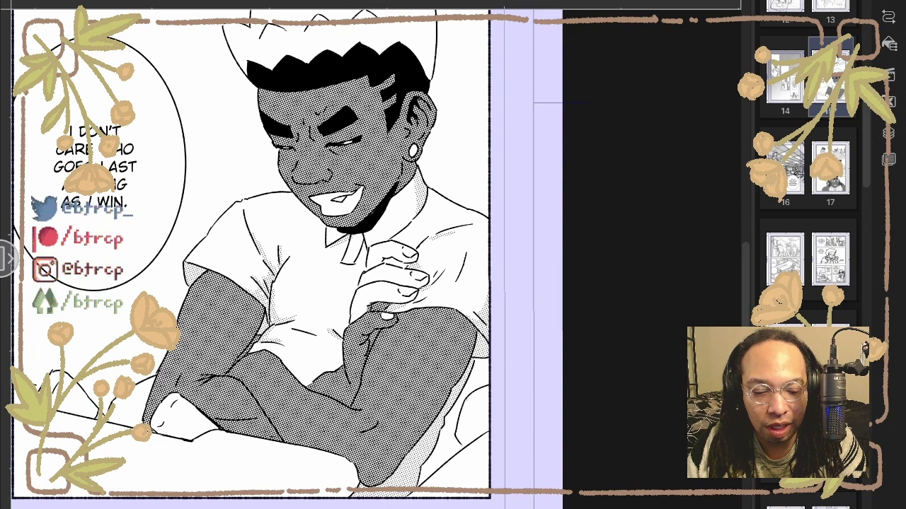
Undo all the mid-grey skin fills on the shirt's shading layer
key(ctrl+z)
key(ctrl+z)
key(ctrl+z)
key(ctrl+z)
key(ctrl+z)
key(ctrl+z)
key(ctrl+z)
key(ctrl+z)
key(ctrl+z)
key(ctrl+z)
key(ctrl+z)
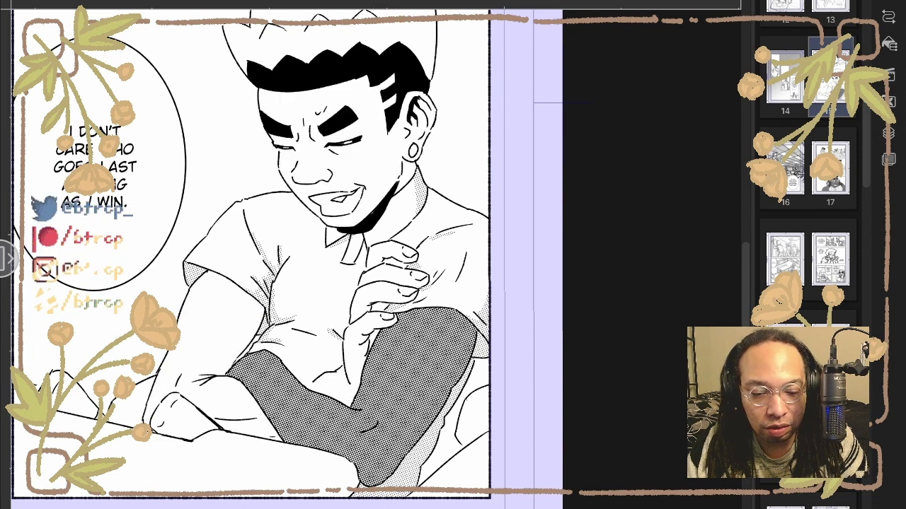
Add a new layer above the shirt's shading layer and turn on its Tone effect
click(888, 133)
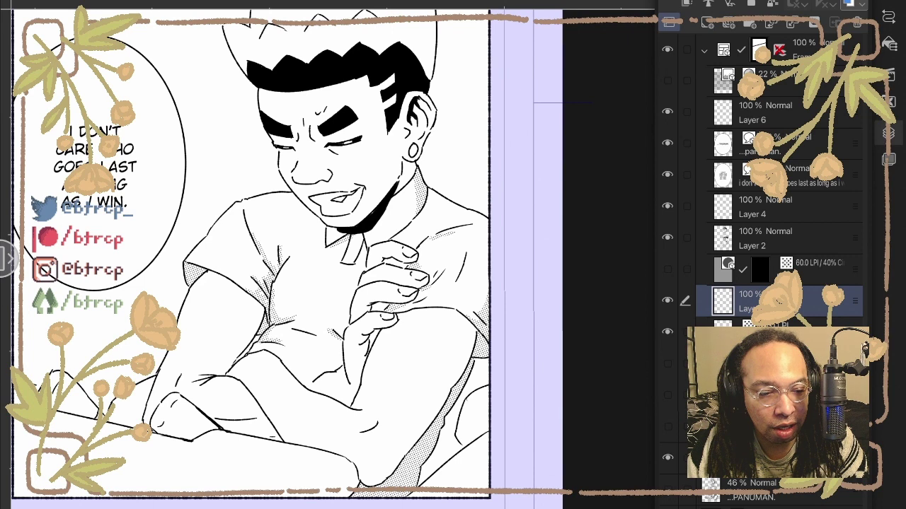
key(F7)
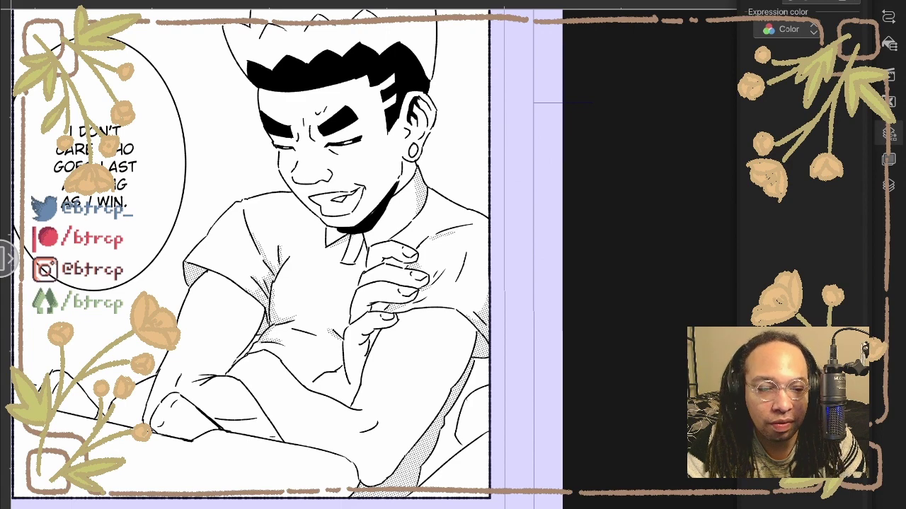
click(888, 133)
scroll(397, 262, down, 3)
scroll(397, 262, up, 2)
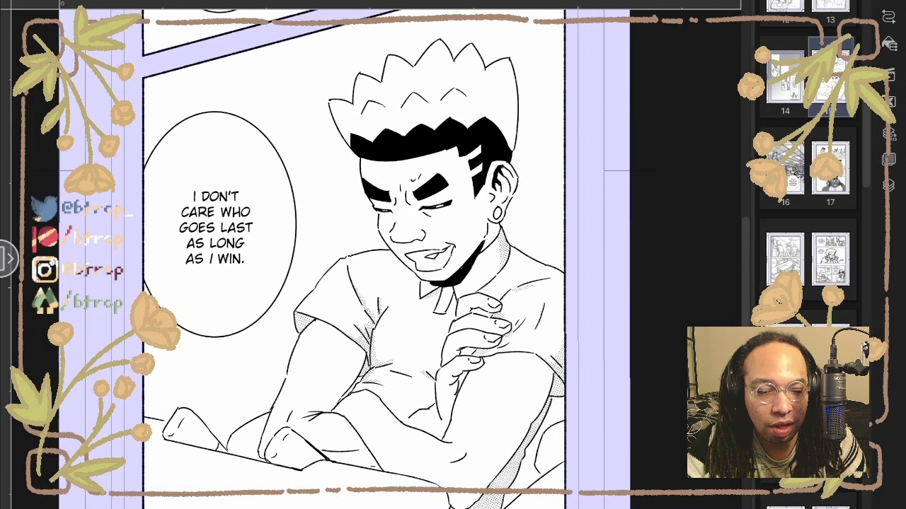
key(F7)
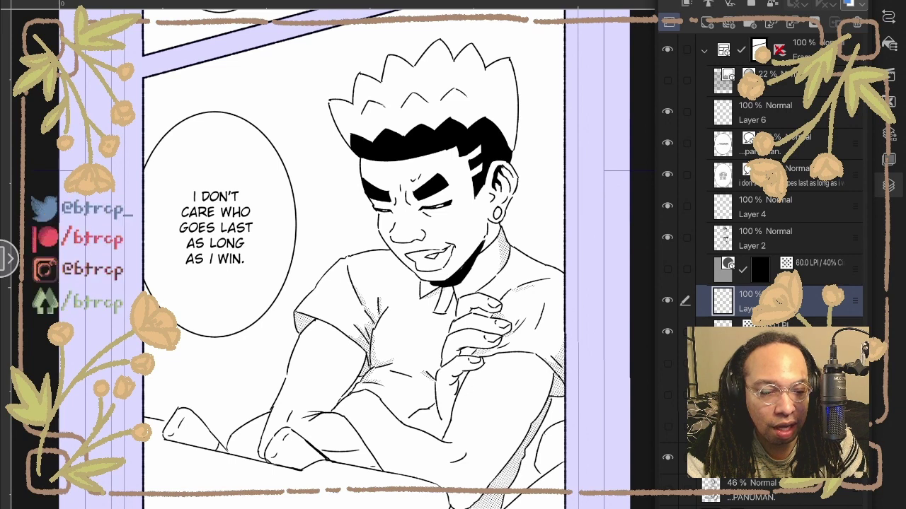
key(F7)
click(824, 2)
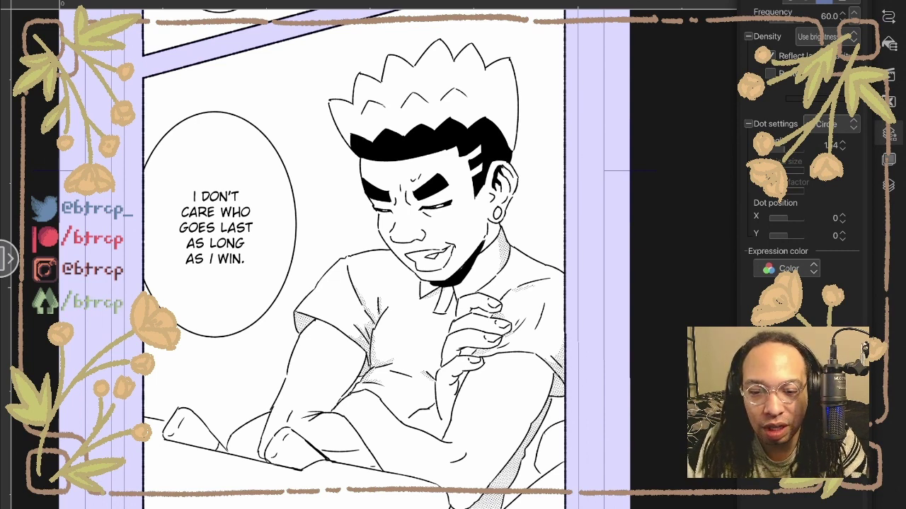
Pick the seventh, lighter grey swatch of the Halftone Value Set and fill the character's face and ear on the new tone layer
key(q)
click(177, 14)
click(339, 74)
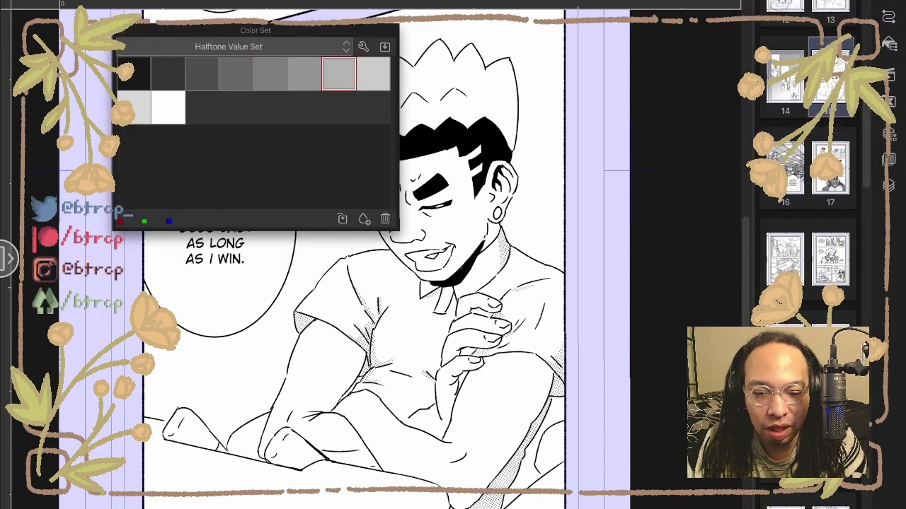
key(Escape)
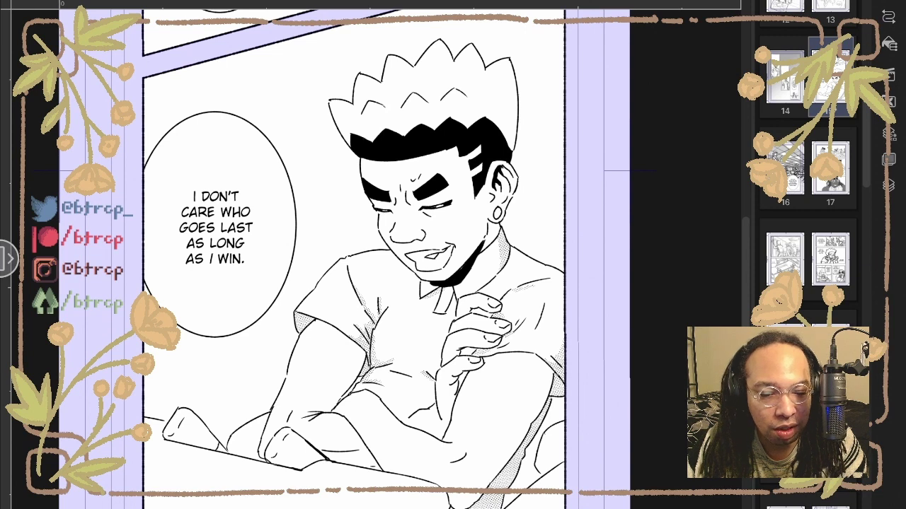
click(480, 208)
drag(510, 189, 510, 174)
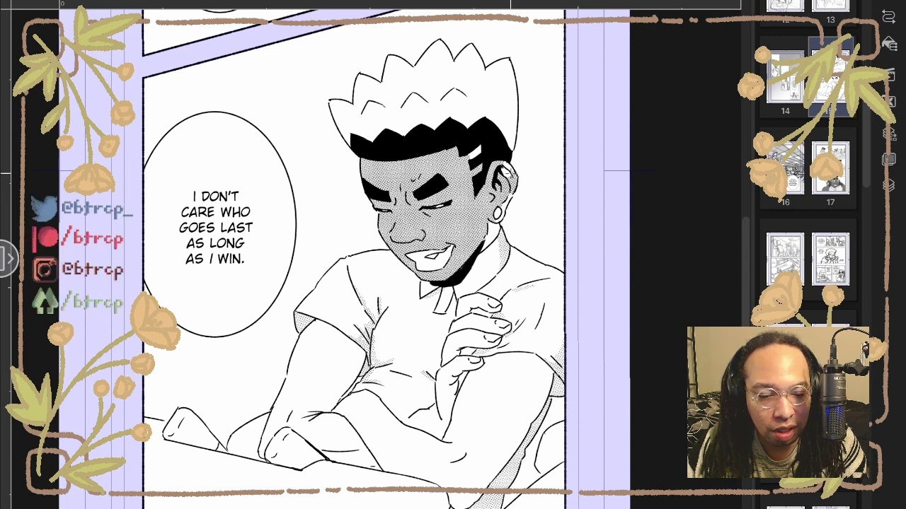
click(509, 171)
click(508, 191)
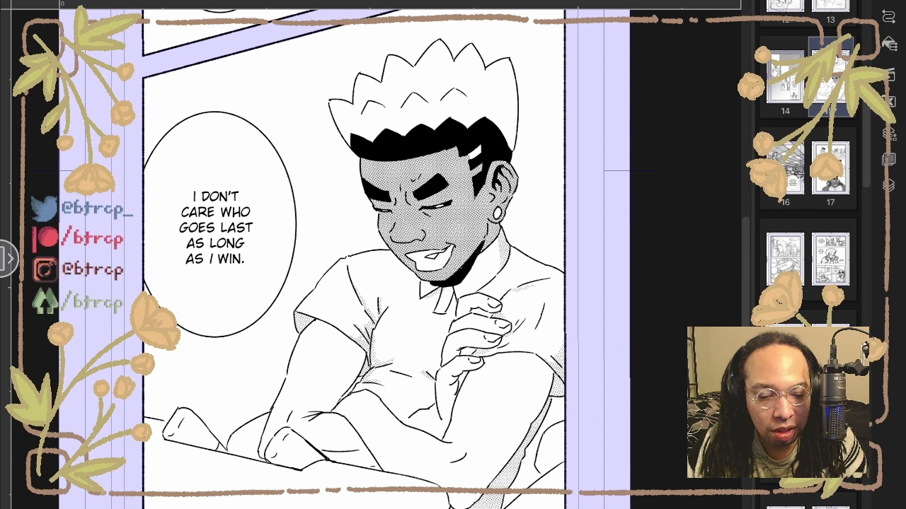
Fill the raised hand's fingers and palm and both arms with the same grey halftone
click(474, 306)
click(467, 335)
click(454, 353)
click(448, 387)
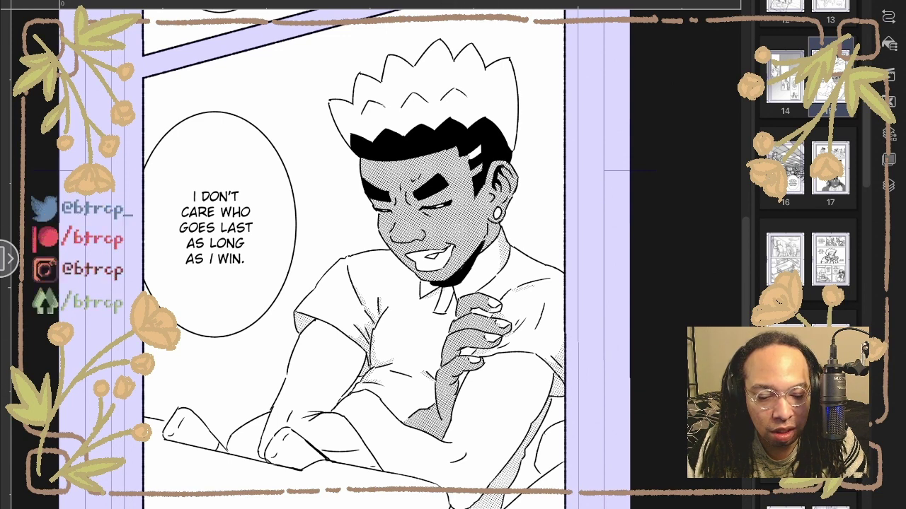
click(487, 408)
click(320, 376)
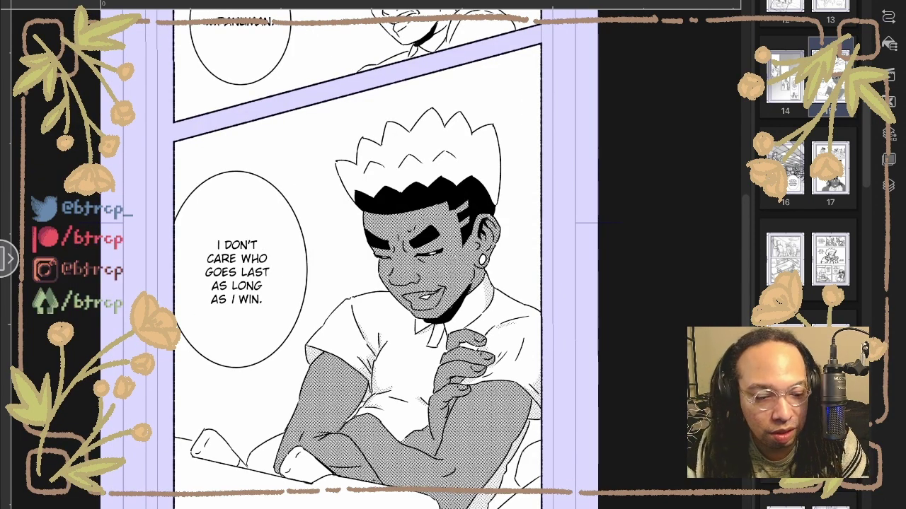
click(888, 186)
click(888, 186)
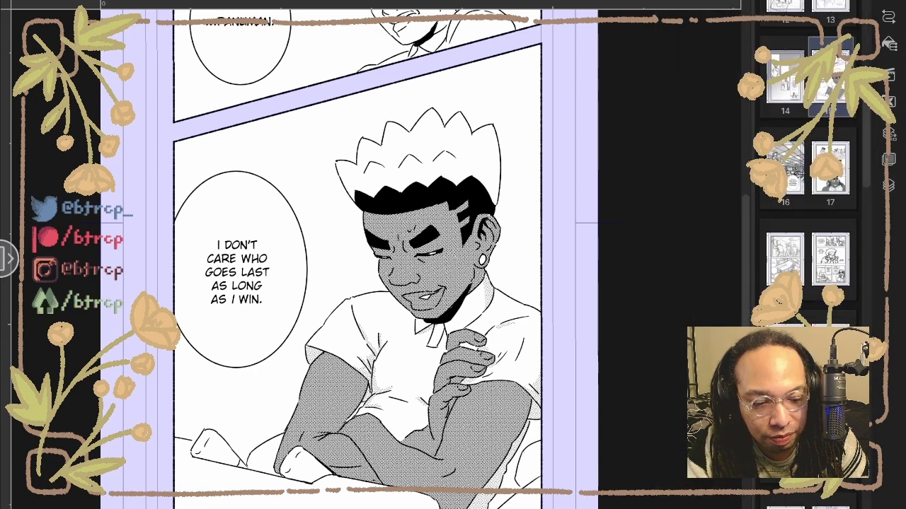
click(889, 186)
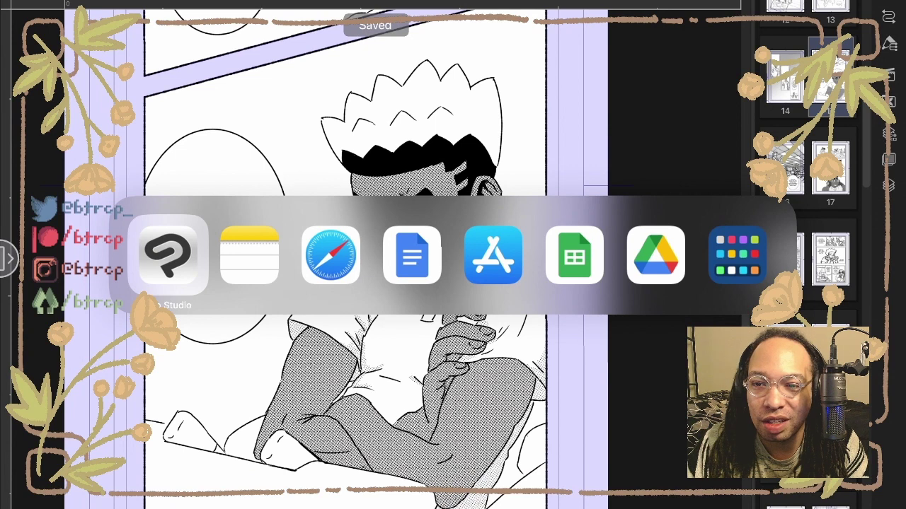
key(super+Tab)
key(super+Tab)
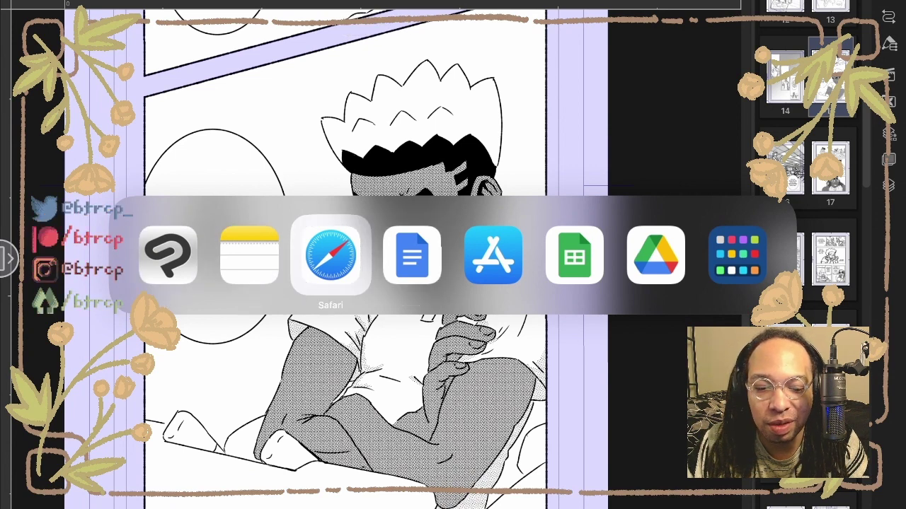
key(Escape)
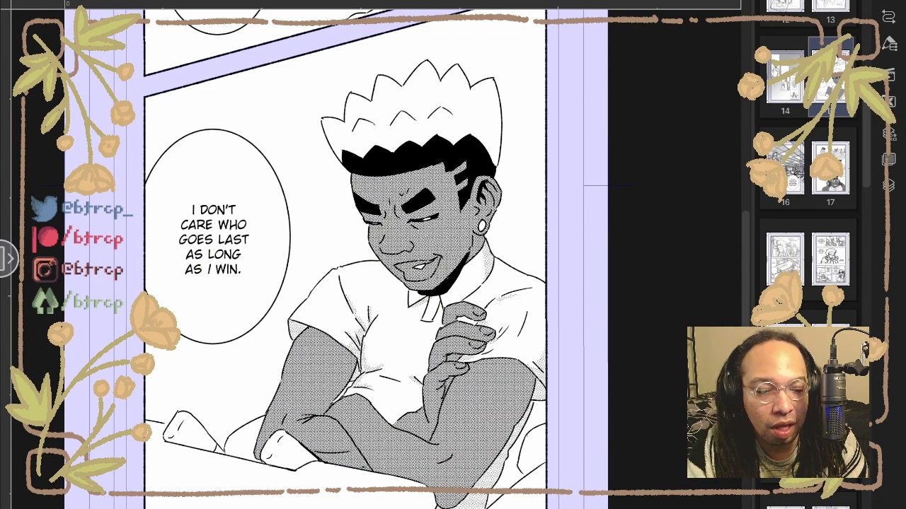
Choose the Airbrush with the transparent colour for lightening the skin halftone on its tone layer
click(889, 186)
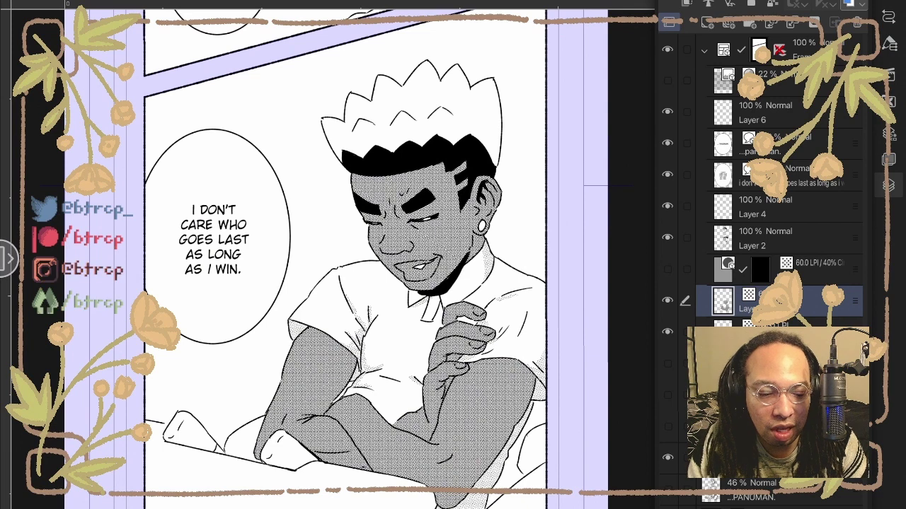
key(F6)
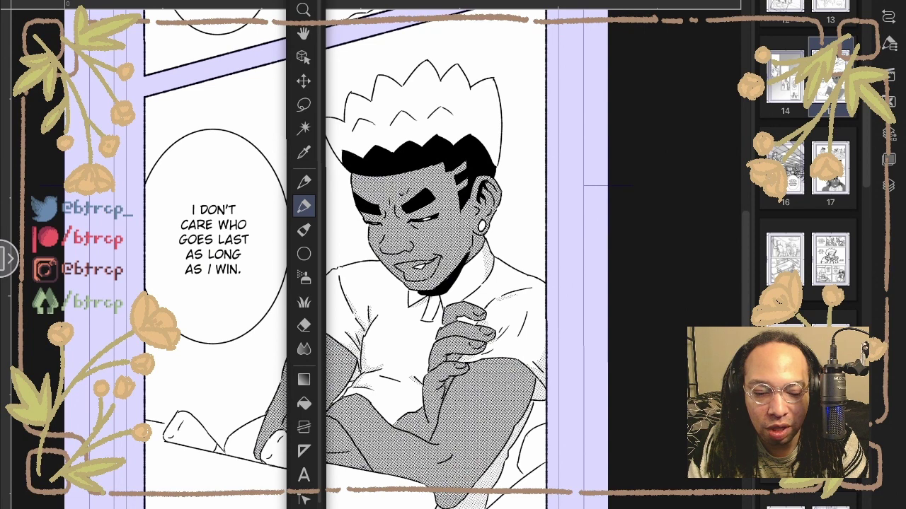
click(304, 277)
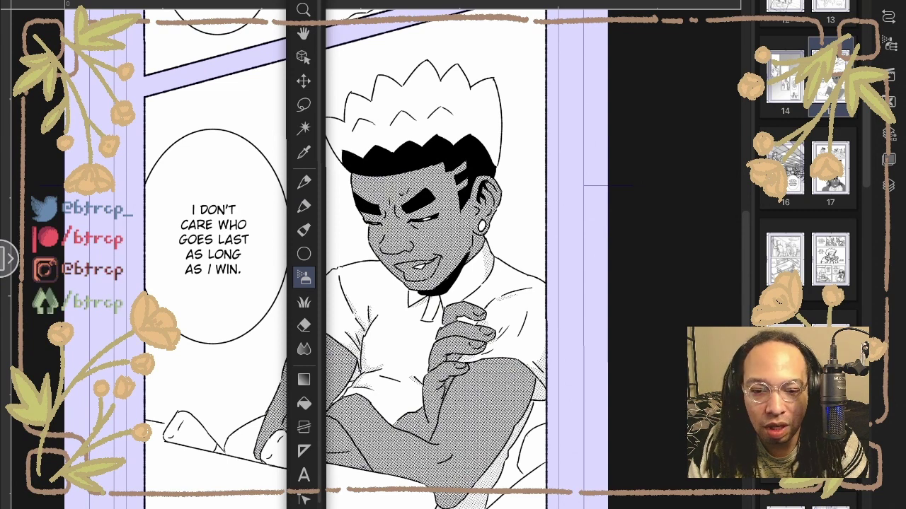
drag(306, 2, 456, 0)
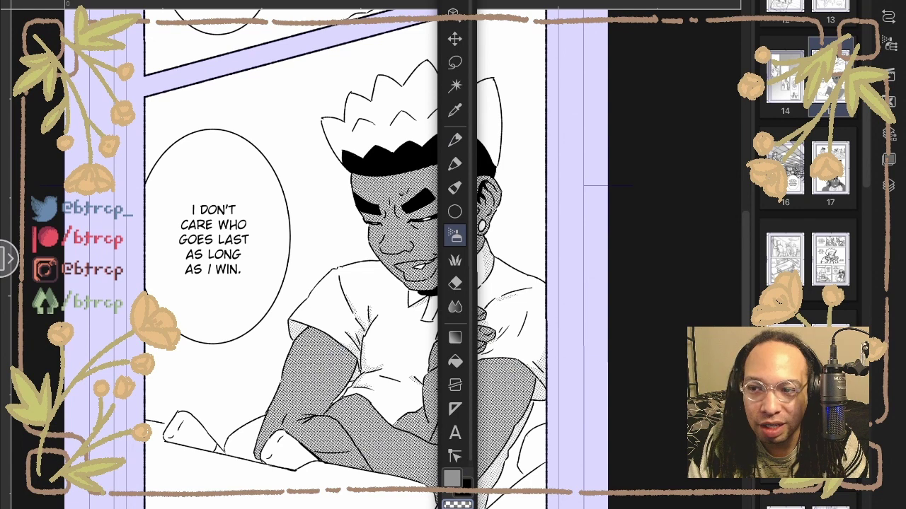
drag(467, 506, 476, 322)
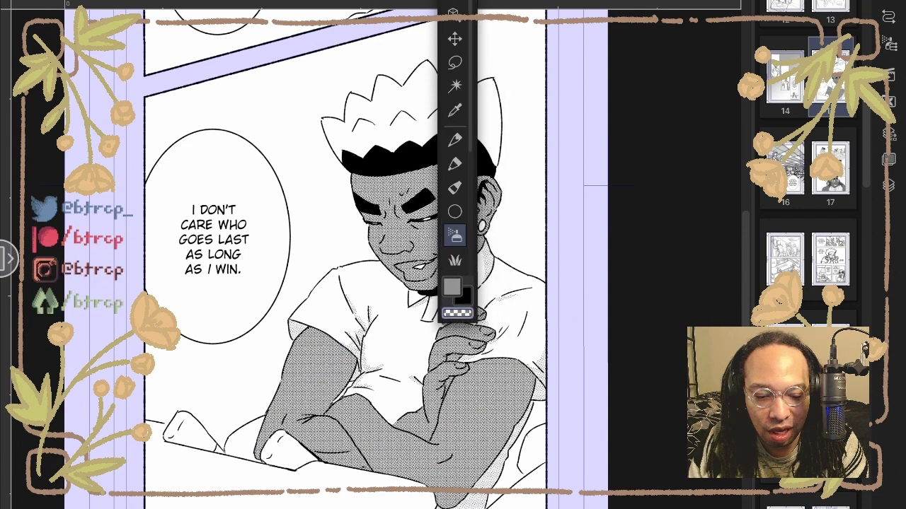
click(464, 298)
click(451, 287)
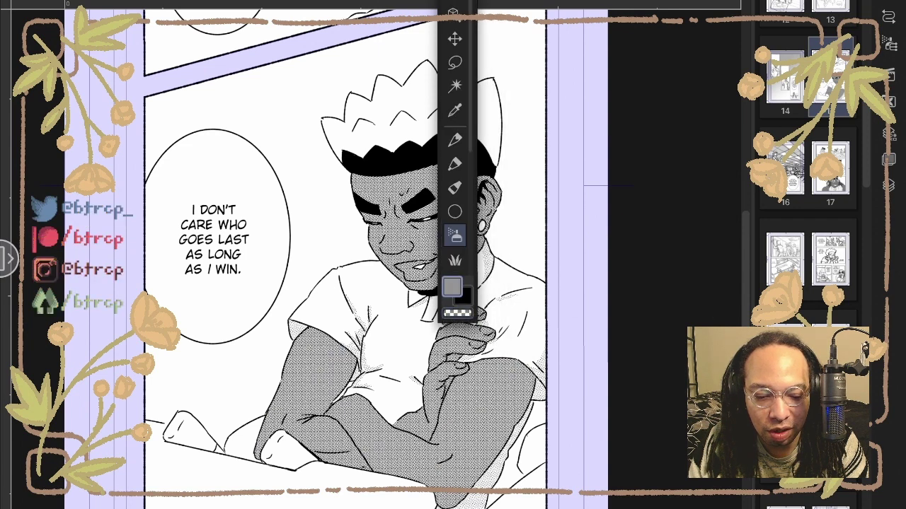
click(458, 313)
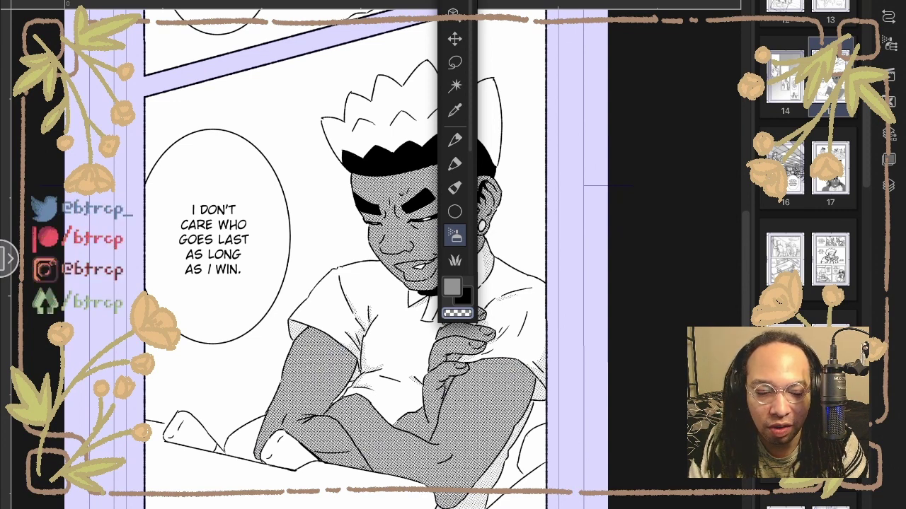
drag(476, 323, 472, 468)
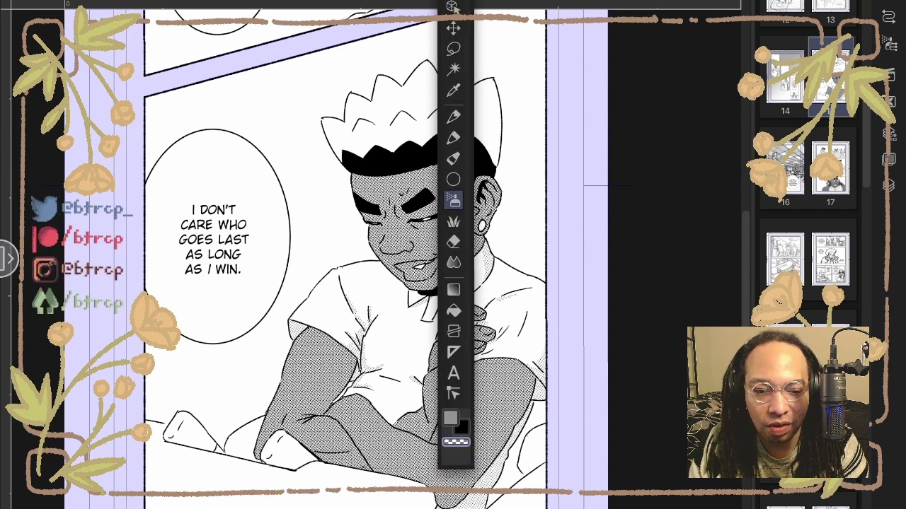
key(Escape)
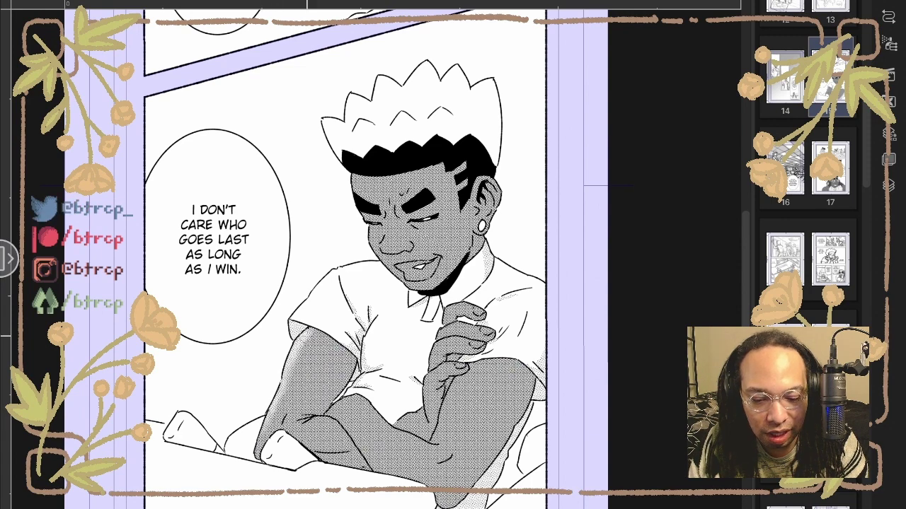
Erase a soft highlight along the outer edge of the upper arm below the shirt sleeve and check the Soft airbrush's properties
scroll(286, 384, up, 8)
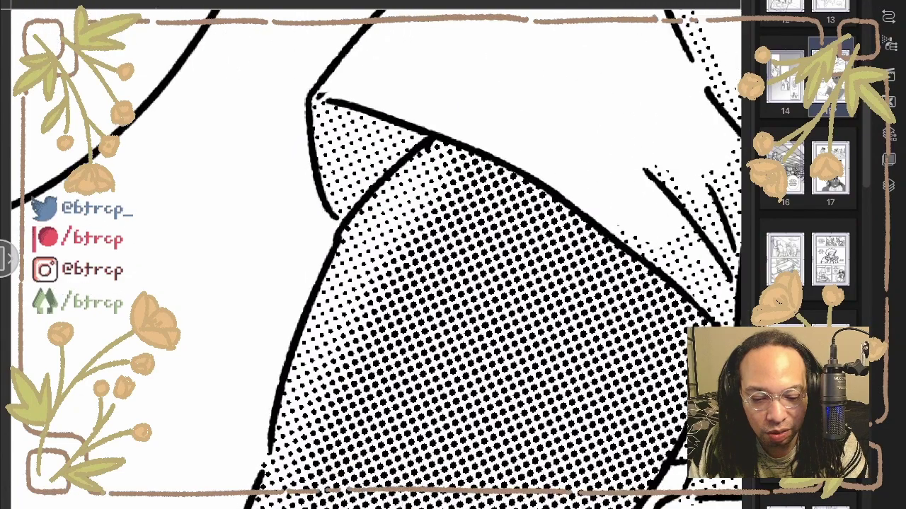
drag(404, 206, 353, 272)
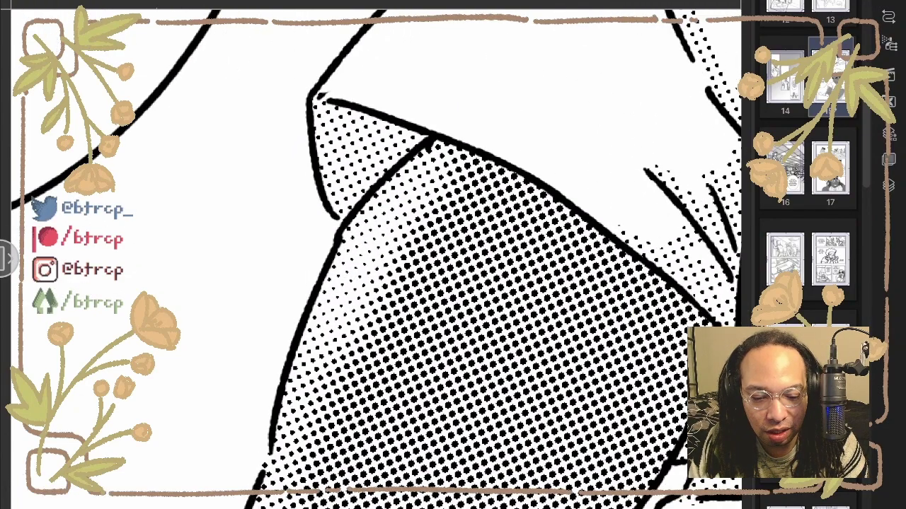
drag(368, 220, 318, 332)
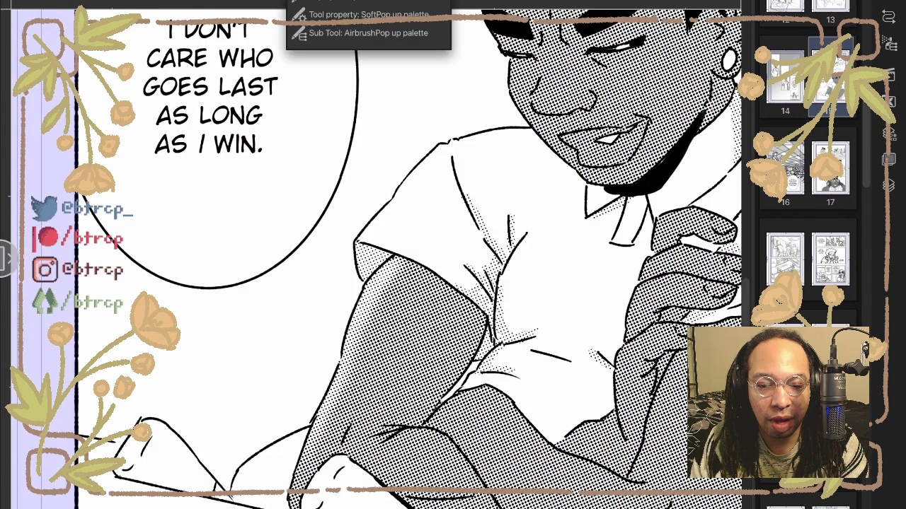
click(396, 13)
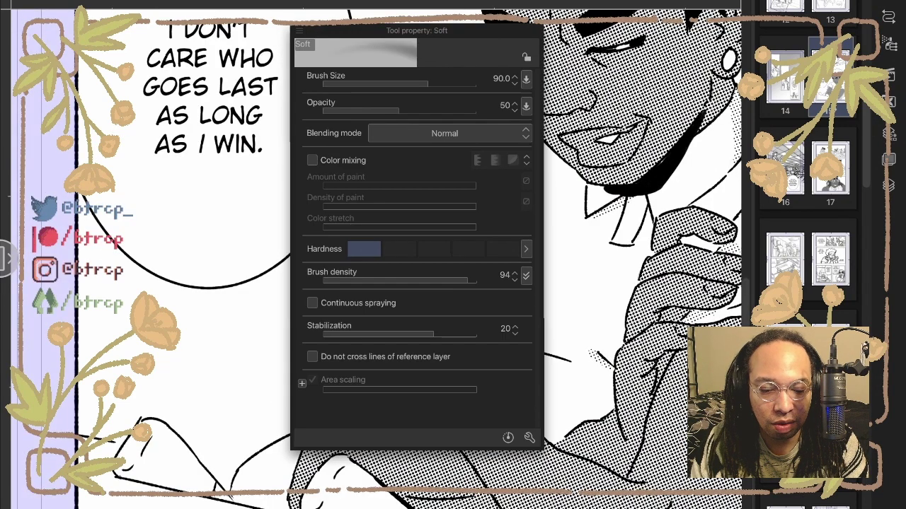
key(Escape)
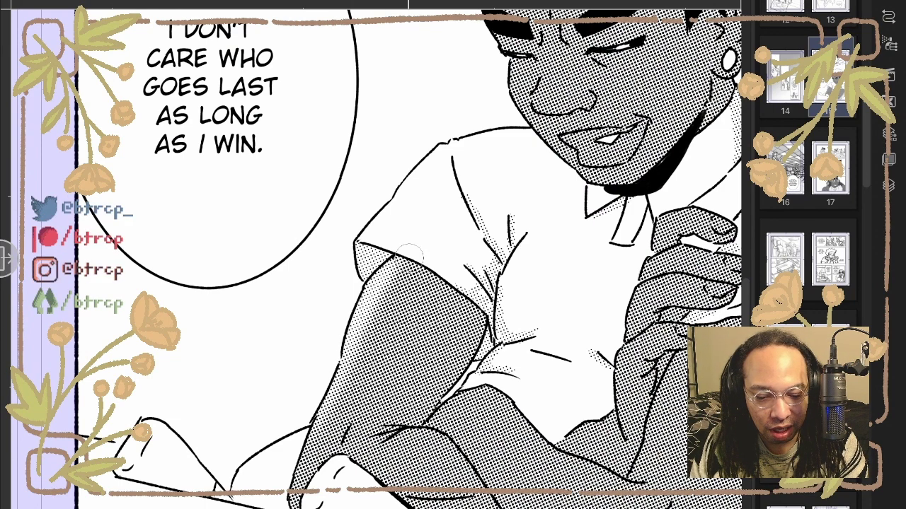
Rework the upper arm's soft highlight and erase another one on the crossed forearm just below the shirt
drag(405, 259, 346, 393)
key(ctrl+z)
scroll(412, 287, down, 6)
scroll(478, 285, up, 4)
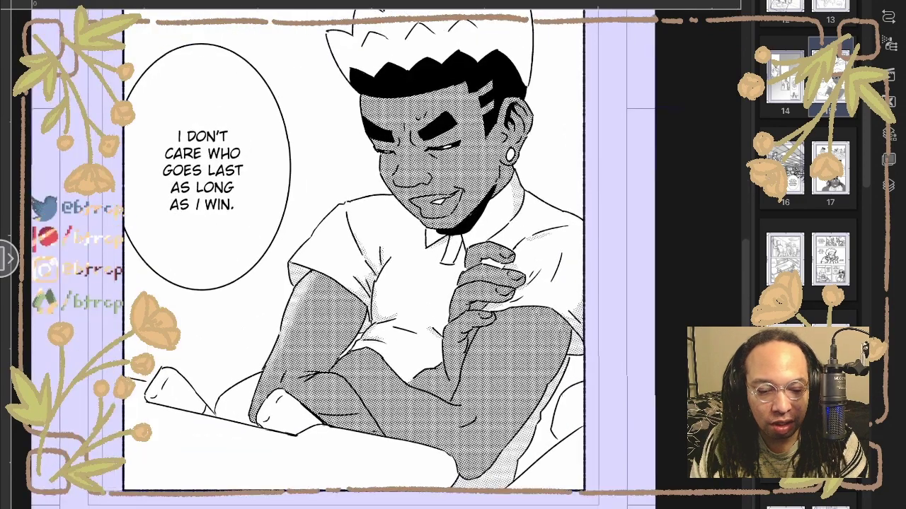
scroll(488, 253, up, 3)
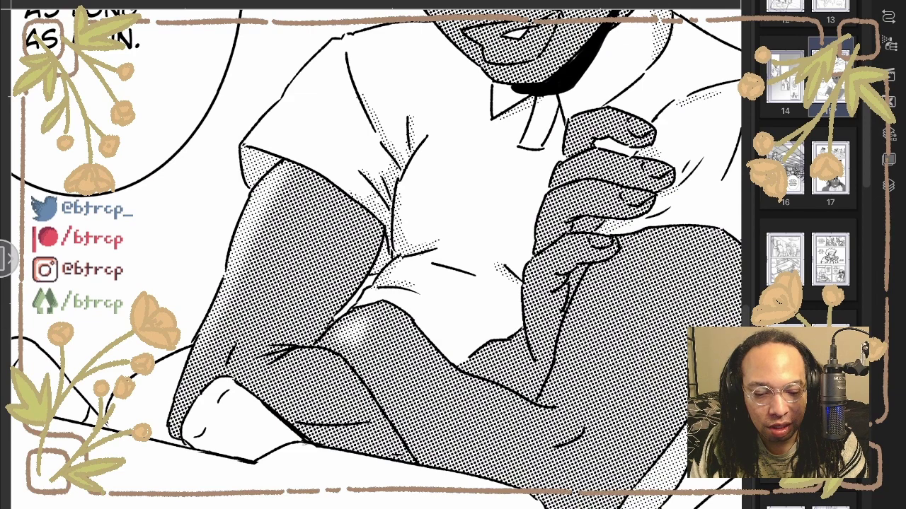
scroll(357, 338, down, 2)
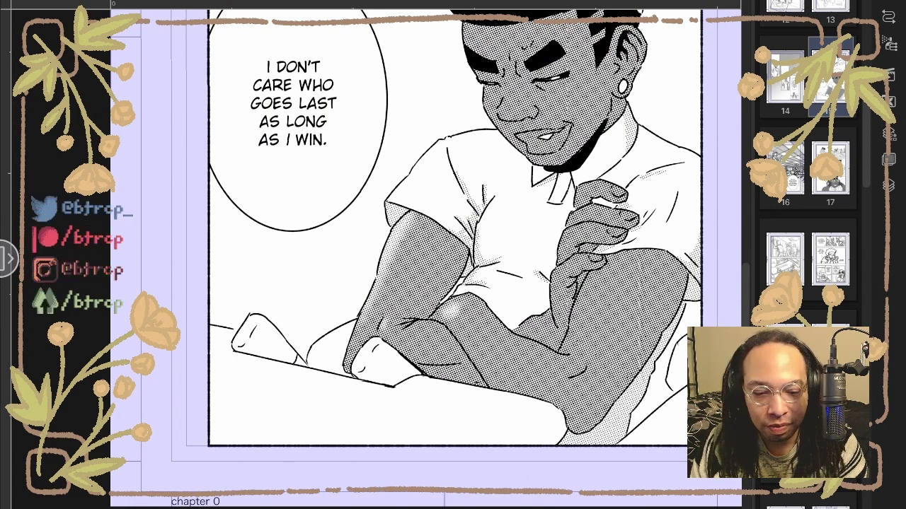
Switch the airbrush to the grey main colour and refine the soft highlights on the upper arm and elbow
key(F6)
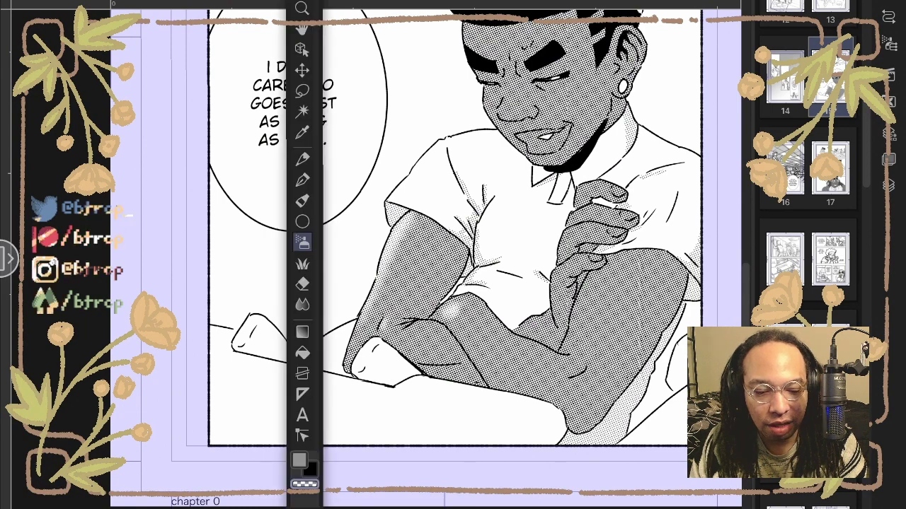
click(299, 461)
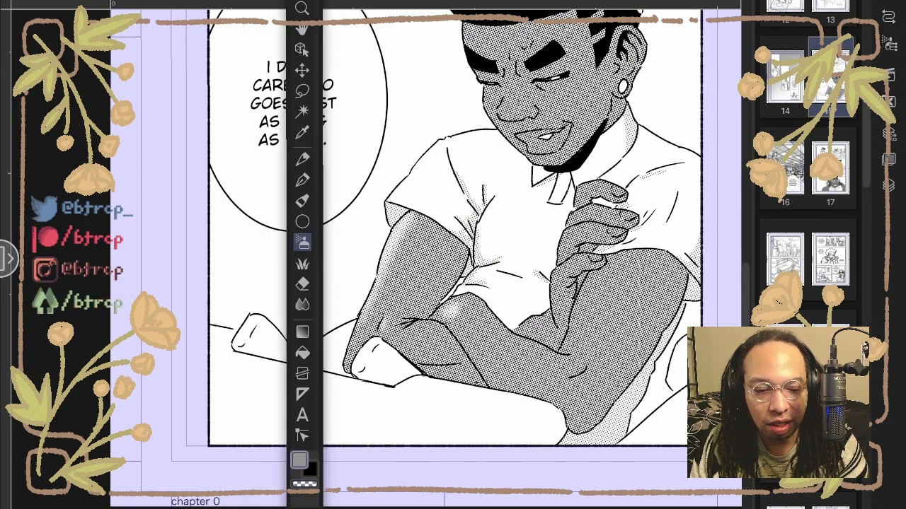
key(F6)
scroll(409, 229, up, 3)
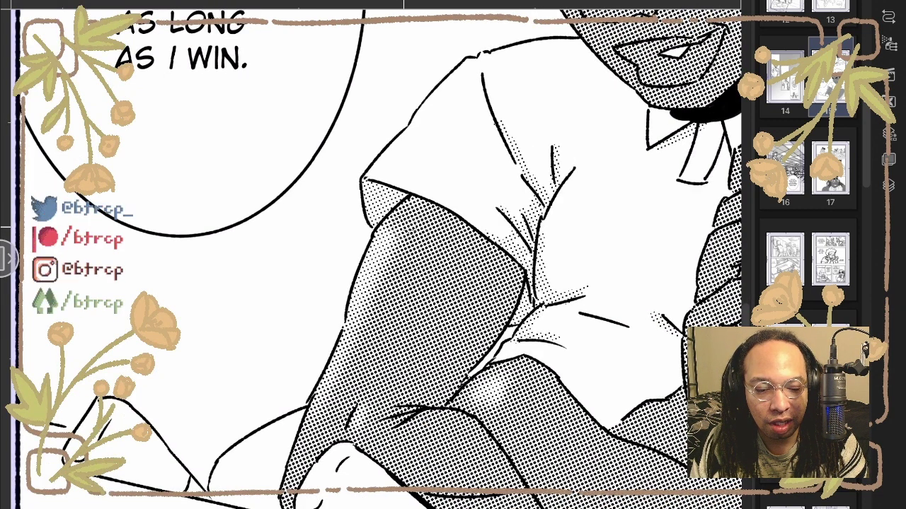
scroll(421, 225, down, 2)
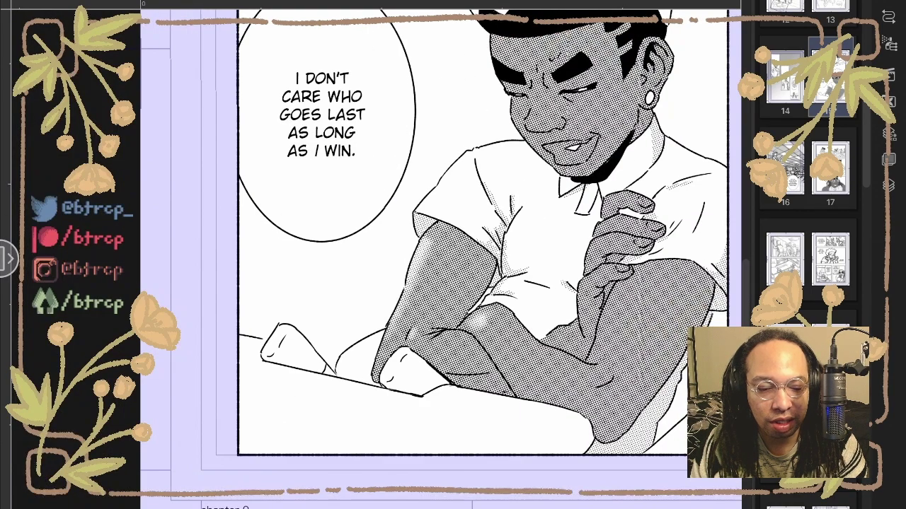
scroll(421, 225, up, 1)
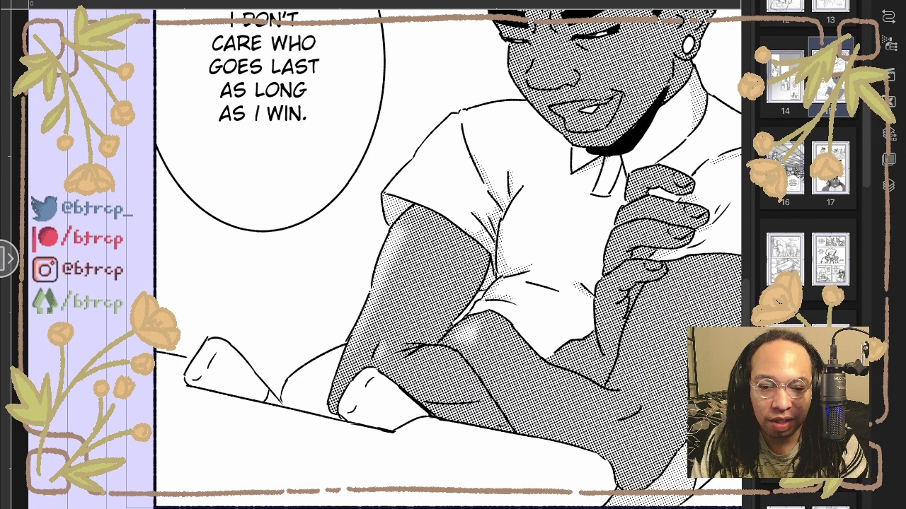
key(F6)
mouse_move(321, 506)
mouse_down()
mouse_move(338, 408)
mouse_move(323, 406)
mouse_up()
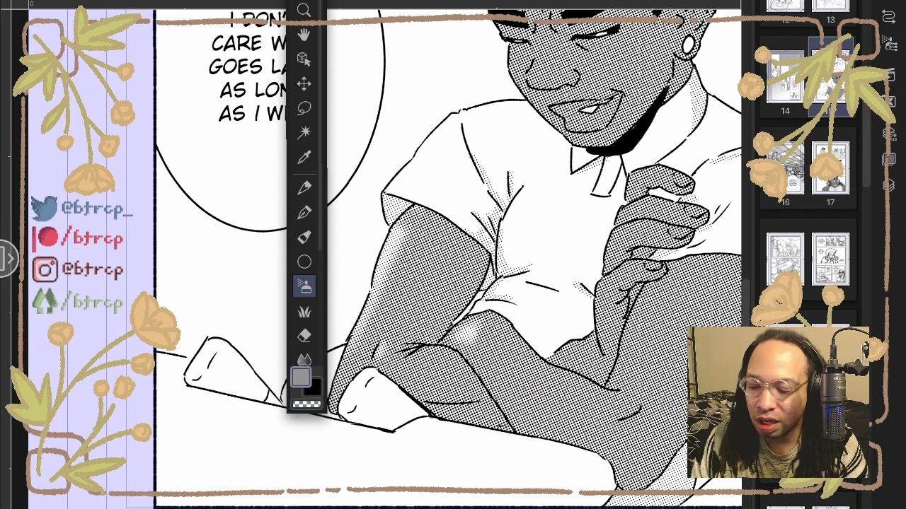
key(x)
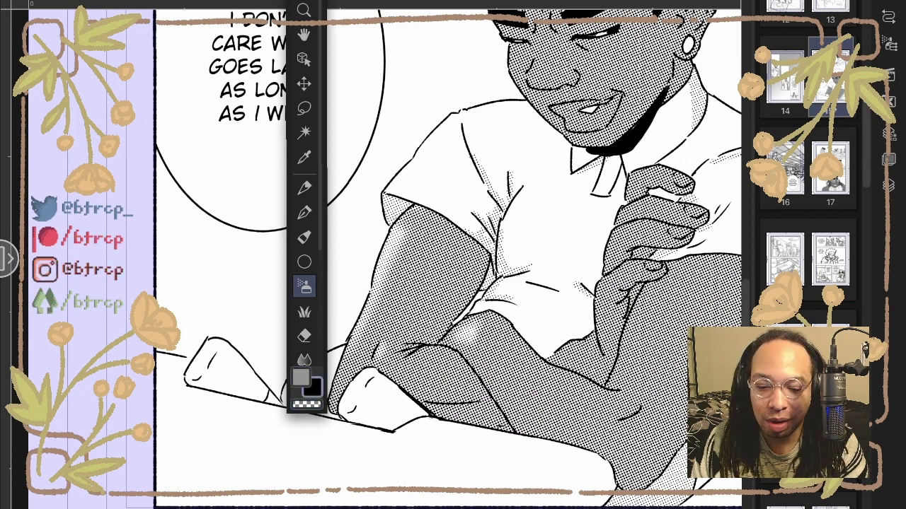
key(x)
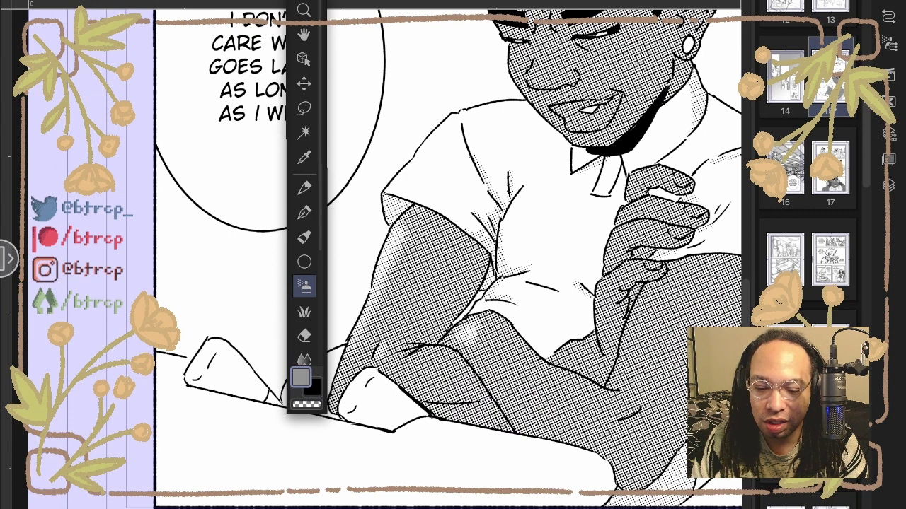
key(Escape)
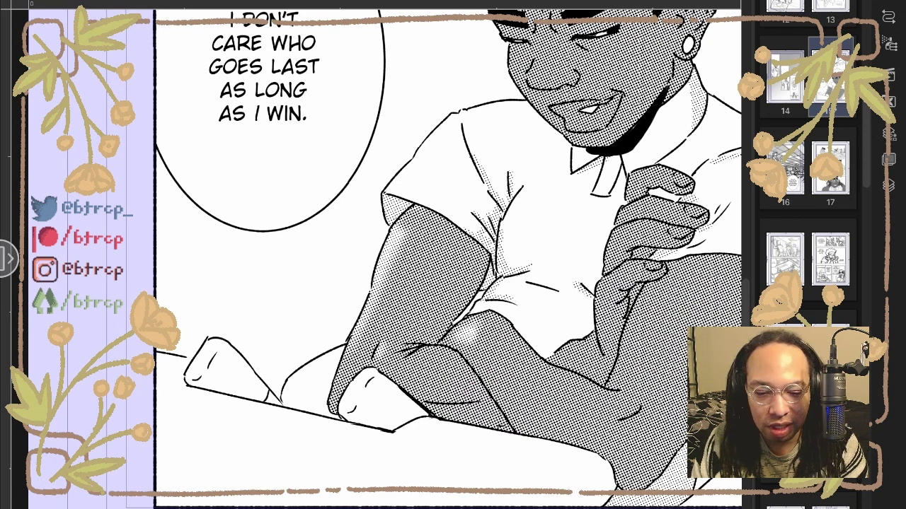
Undo the stray airbrush stroke on the upper arm and erase soft highlights around the elbow and inner edge of the raised arm
mouse_move(399, 237)
mouse_down()
mouse_move(394, 301)
mouse_move(417, 265)
mouse_move(418, 304)
mouse_up()
key(ctrl+z)
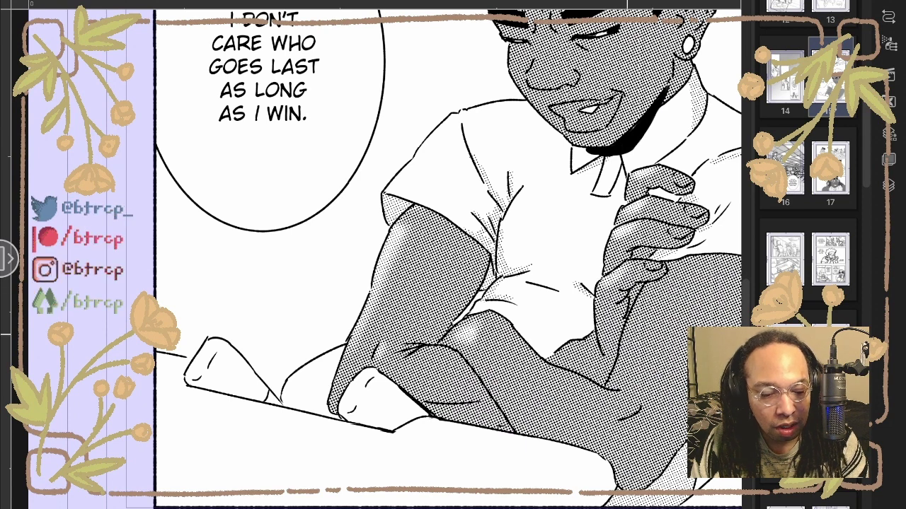
drag(630, 348, 631, 376)
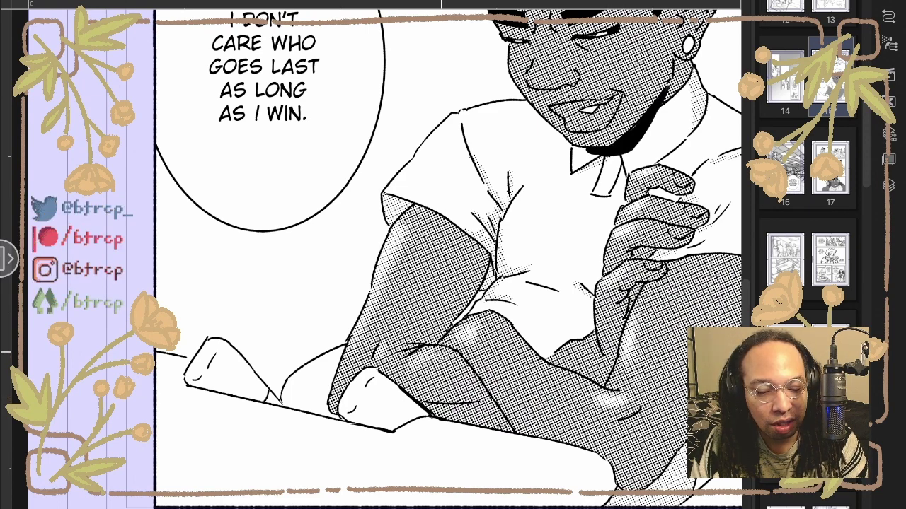
scroll(518, 295, down, 5)
scroll(566, 283, up, 5)
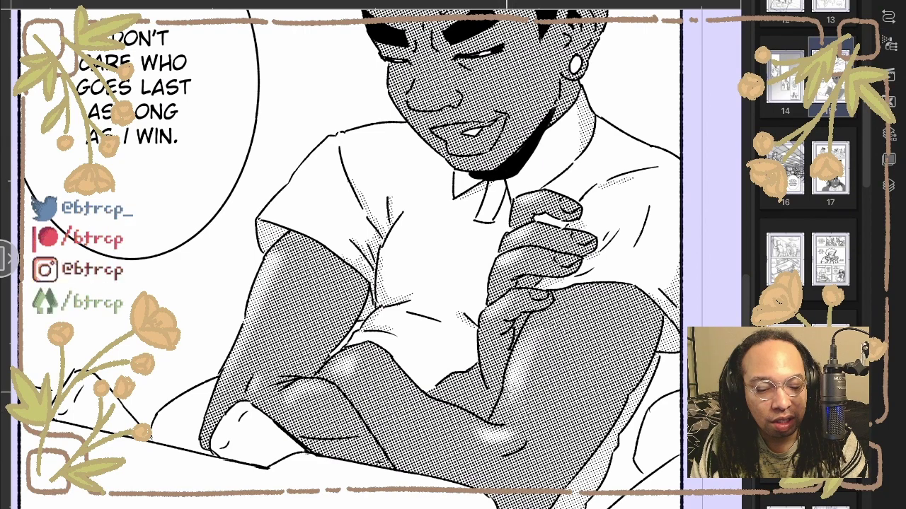
Add soft airbrushed highlights to the character's face, including the forehead and cheek
scroll(439, 259, down, 2)
scroll(495, 241, up, 2)
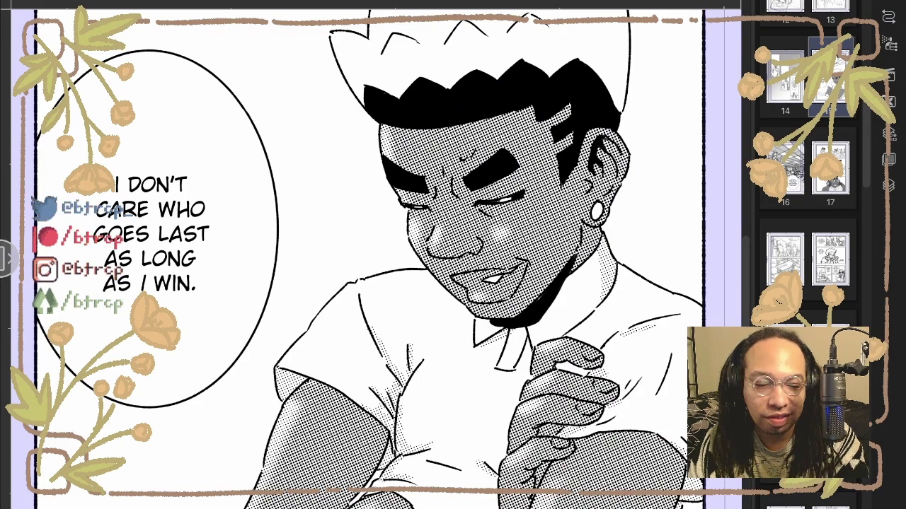
scroll(354, 283, down, 5)
scroll(453, 386, up, 4)
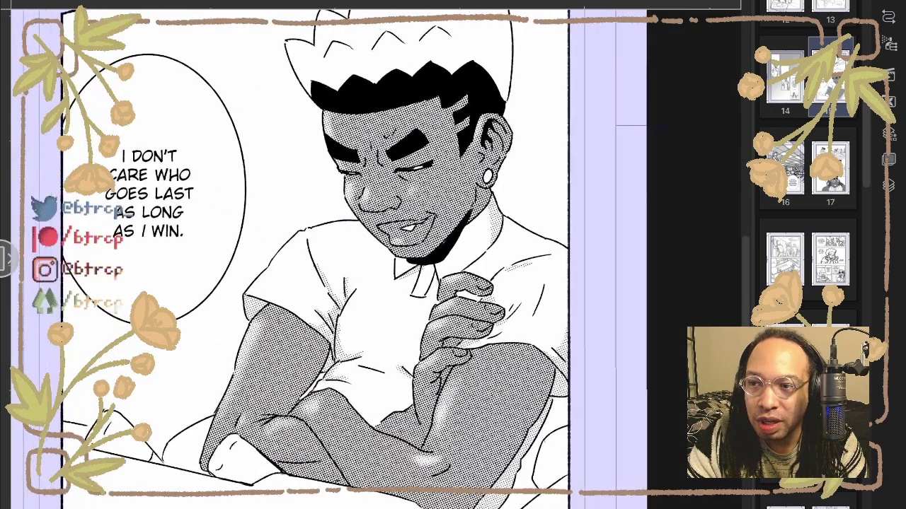
scroll(428, 363, up, 2)
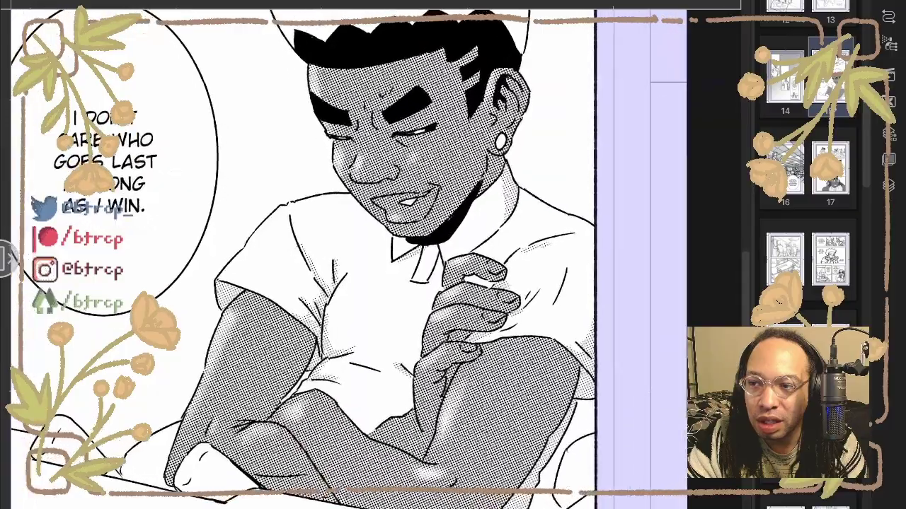
Examine the halftone shading and soft highlights on the character's face and arms at various magnifications, checking the dot pattern for moiré
scroll(428, 363, up, 1)
scroll(489, 410, down, 2)
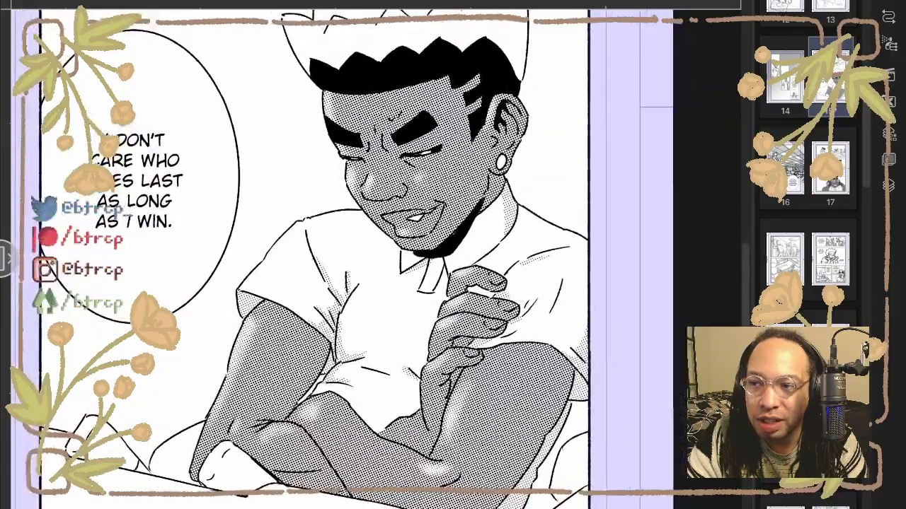
scroll(489, 410, down, 2)
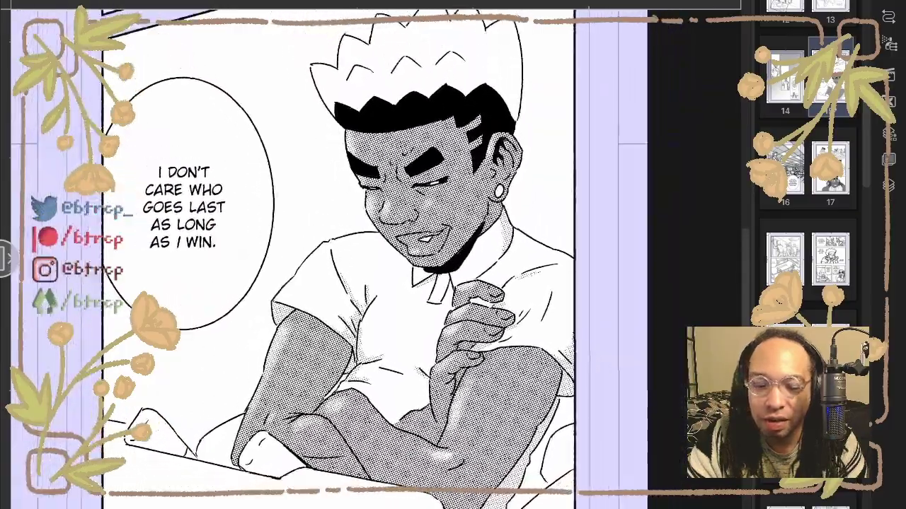
scroll(456, 346, down, 1)
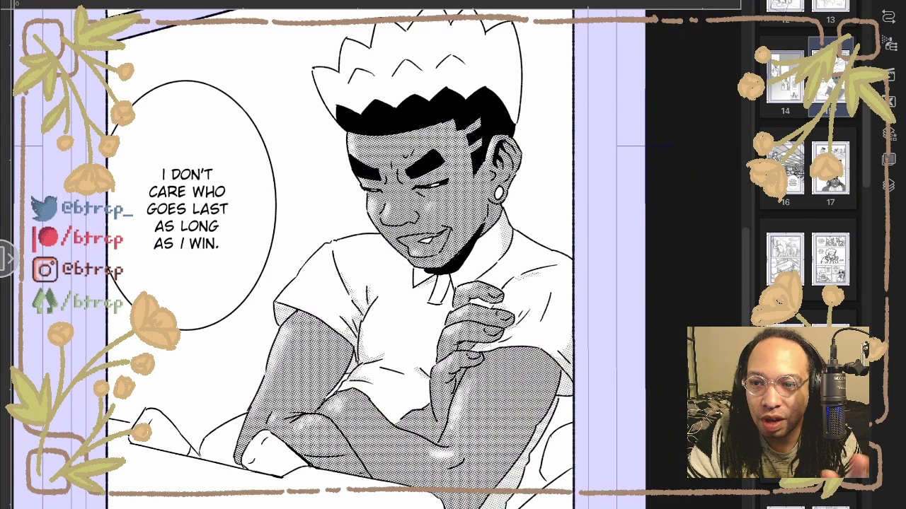
scroll(453, 344, up, 3)
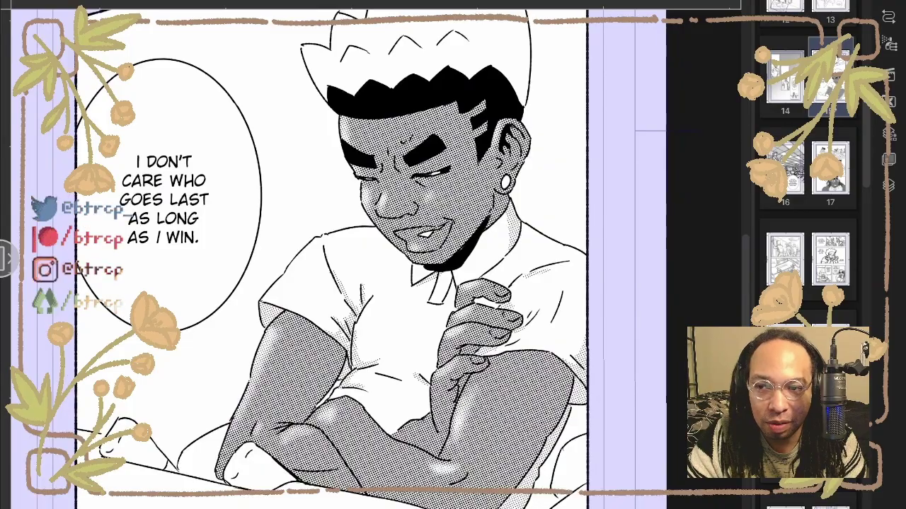
scroll(395, 364, down, 2)
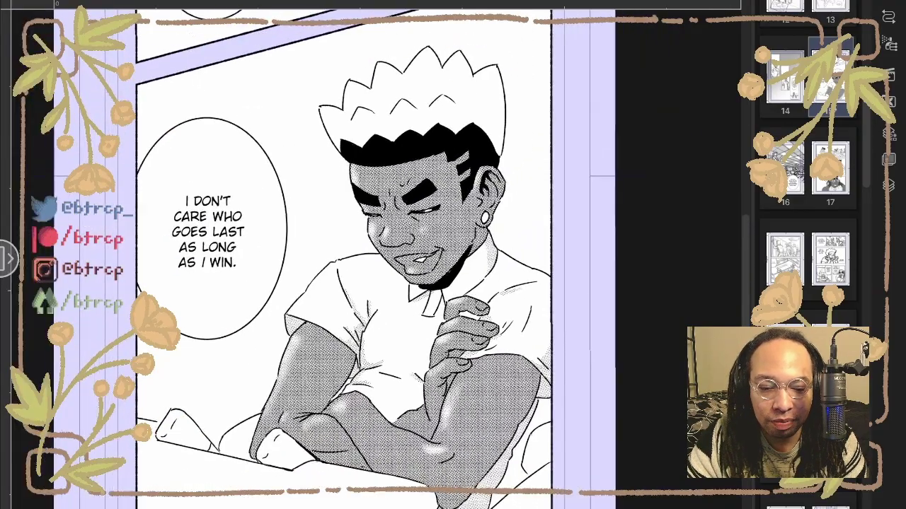
scroll(368, 350, up, 2)
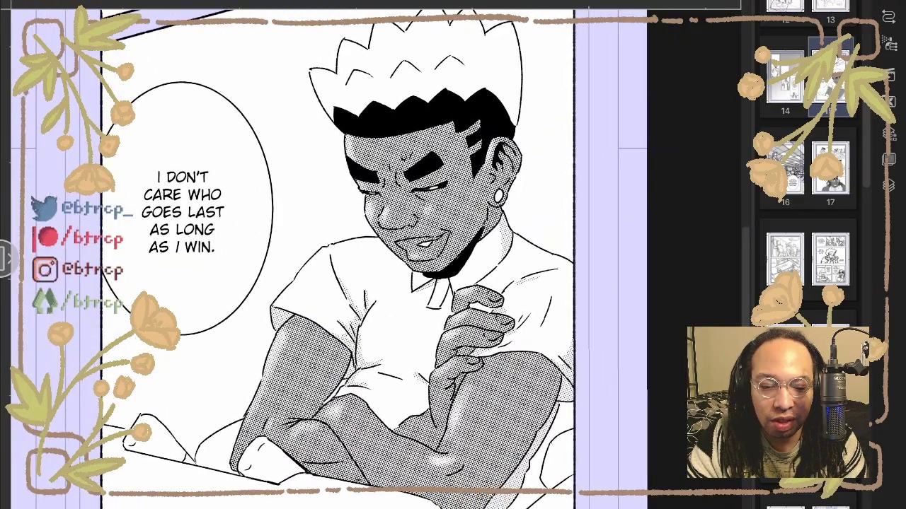
scroll(425, 181, up, 8)
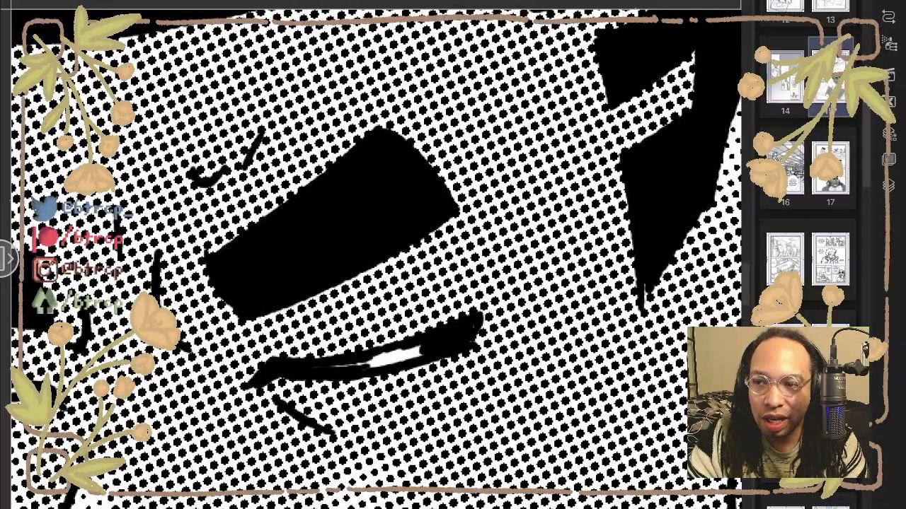
scroll(486, 305, down, 8)
scroll(477, 283, down, 4)
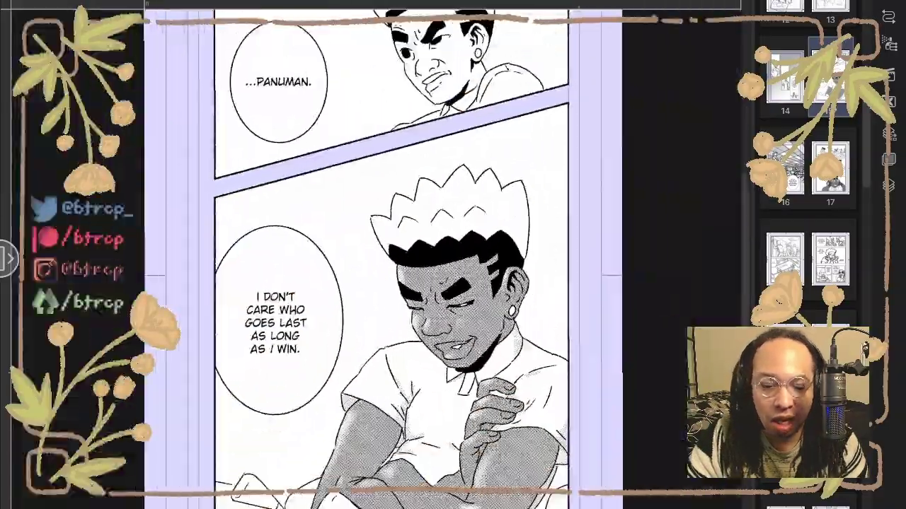
scroll(453, 283, up, 2)
scroll(397, 283, up, 3)
scroll(396, 283, down, 1)
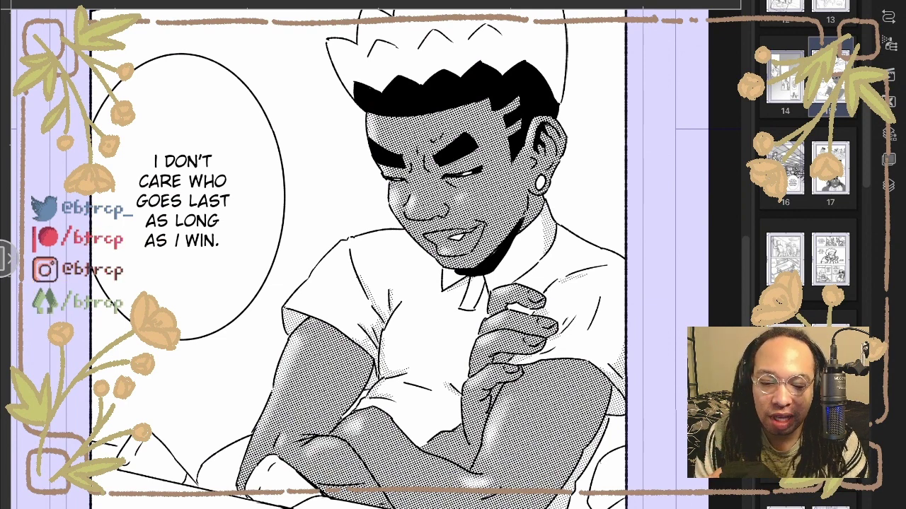
scroll(485, 141, up, 5)
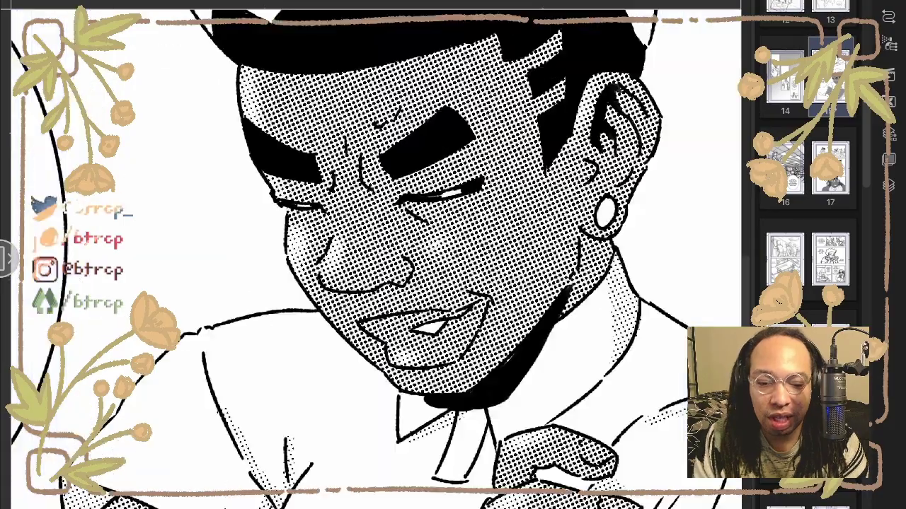
scroll(496, 274, down, 7)
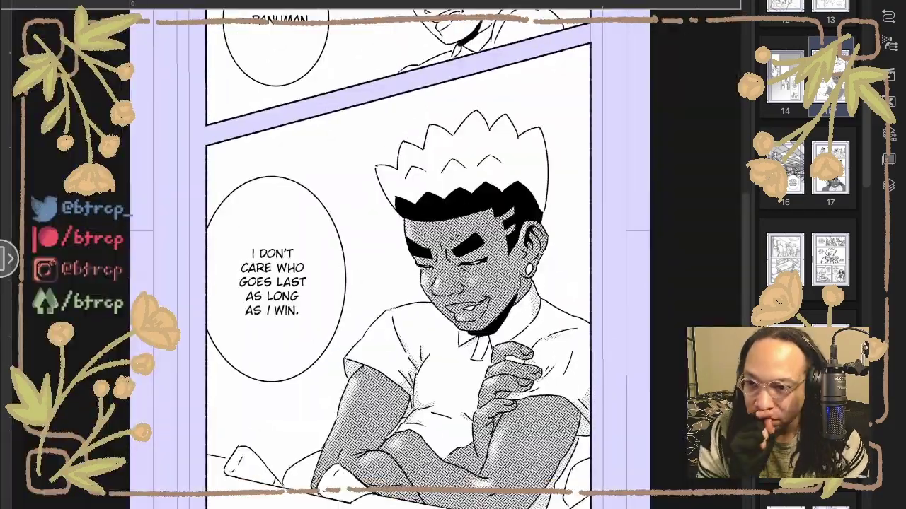
drag(425, 283, 395, 238)
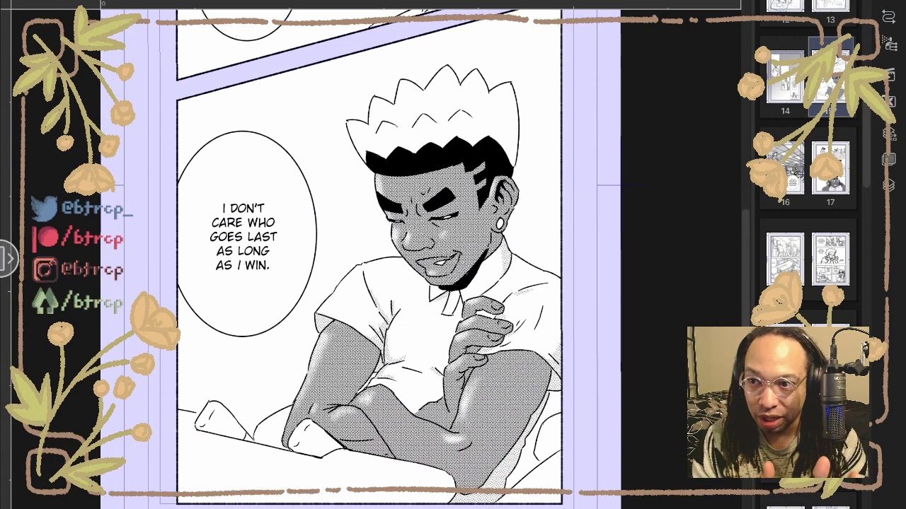
scroll(544, 314, up, 2)
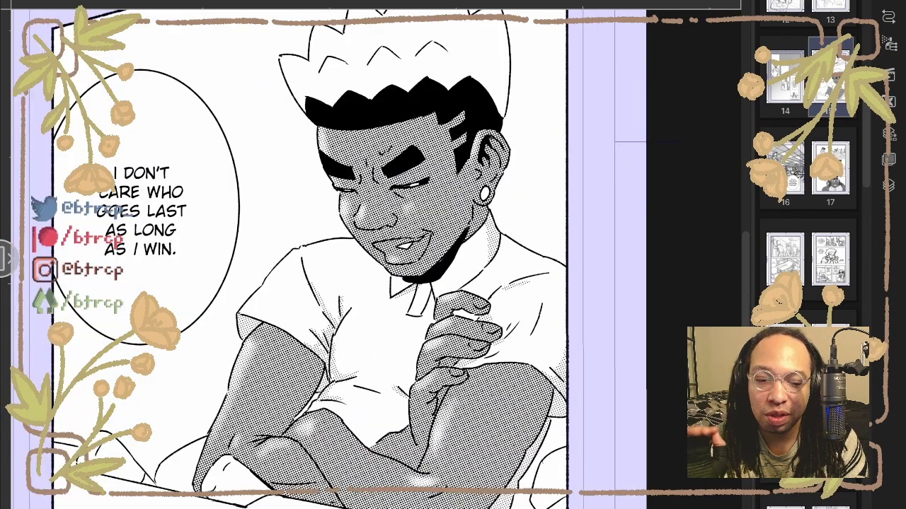
scroll(453, 212, down, 2)
scroll(453, 212, up, 1)
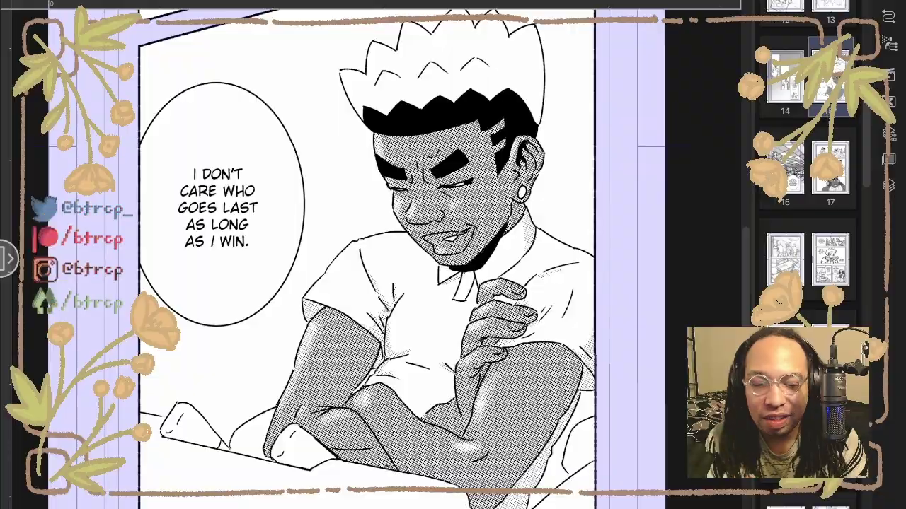
scroll(484, 362, up, 3)
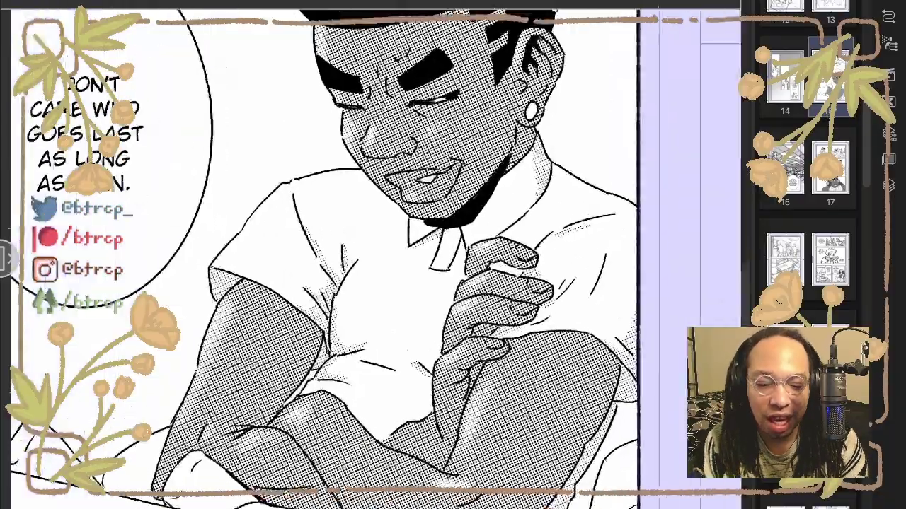
scroll(336, 254, down, 4)
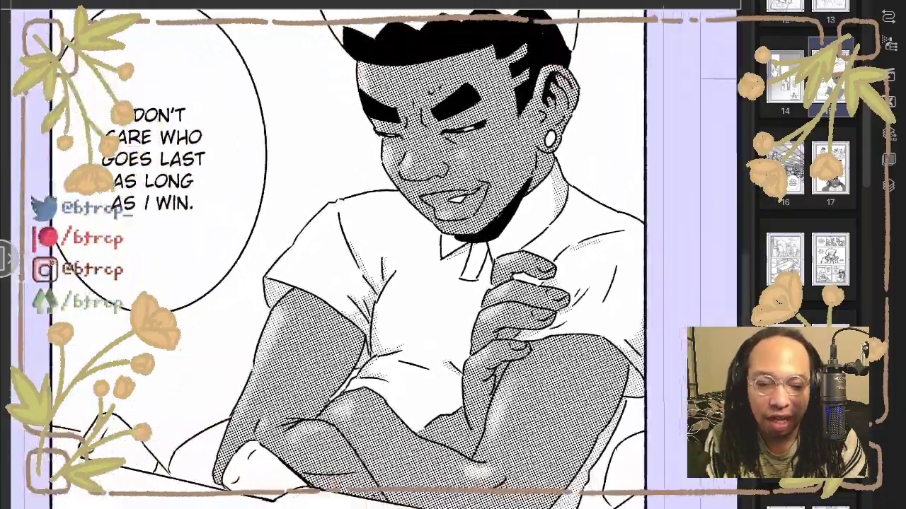
scroll(553, 349, up, 2)
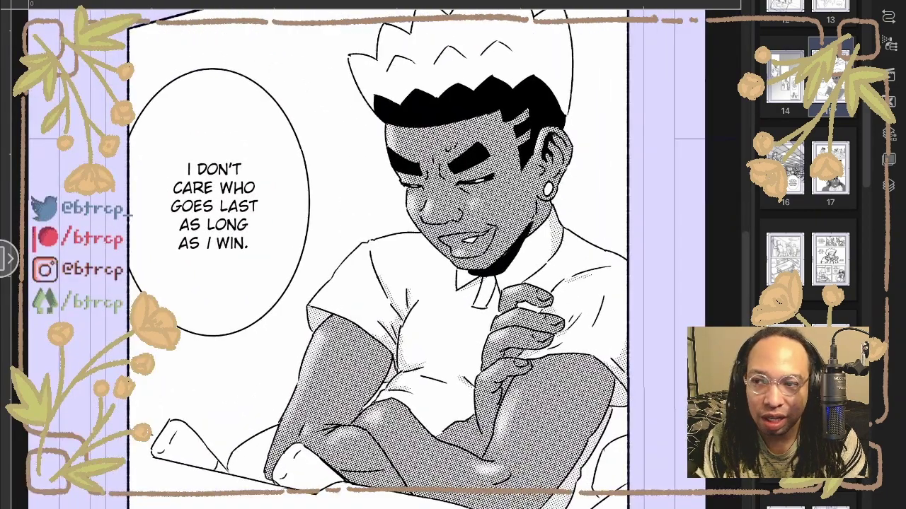
scroll(489, 383, up, 2)
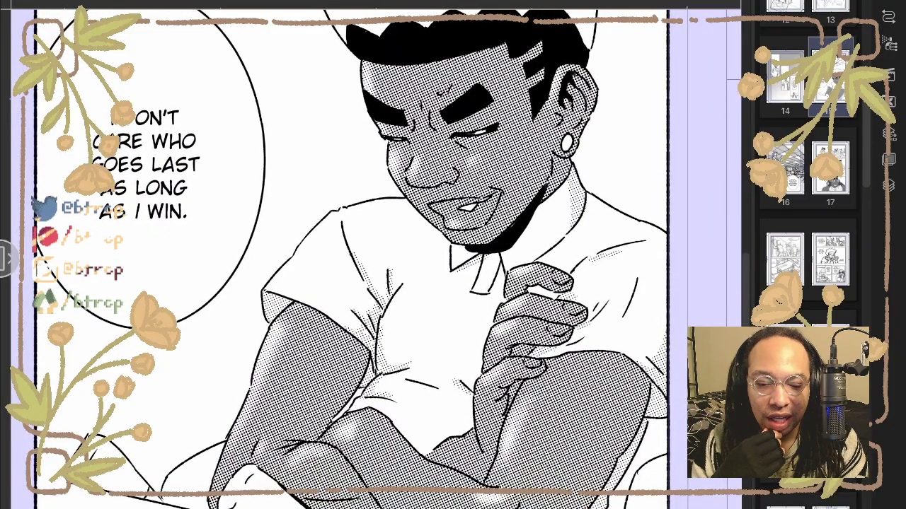
scroll(595, 337, down, 1)
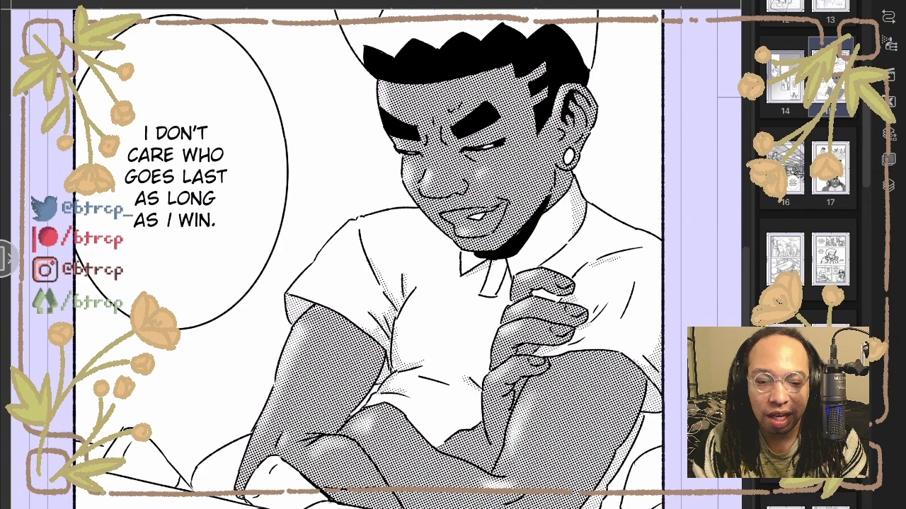
scroll(561, 386, down, 4)
scroll(609, 375, up, 3)
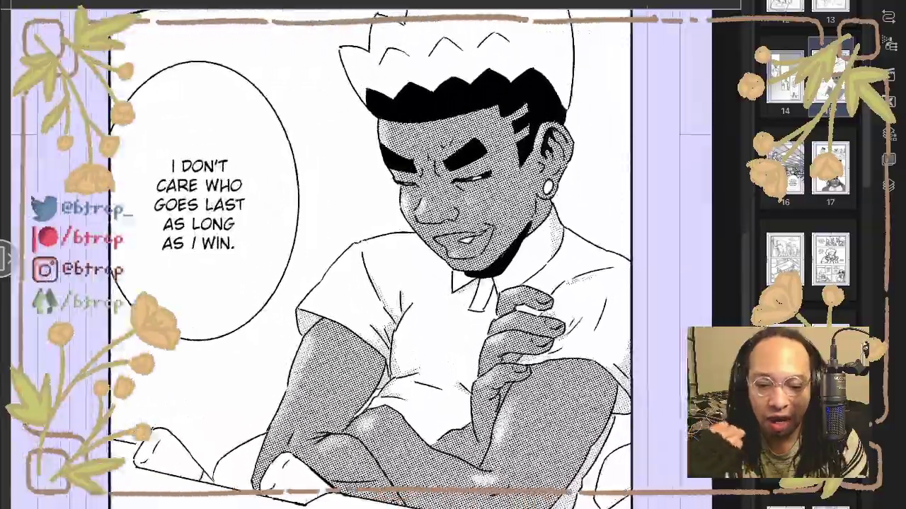
scroll(368, 254, down, 3)
scroll(368, 255, up, 4)
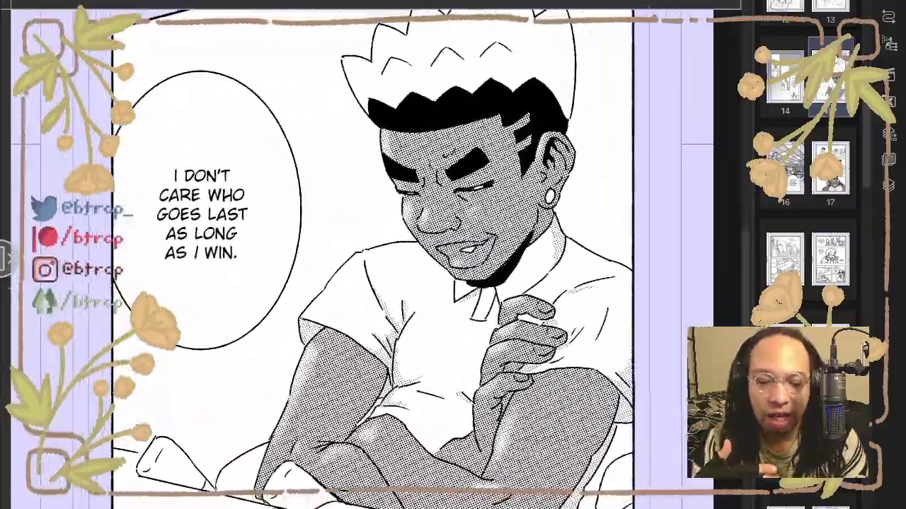
scroll(368, 254, up, 2)
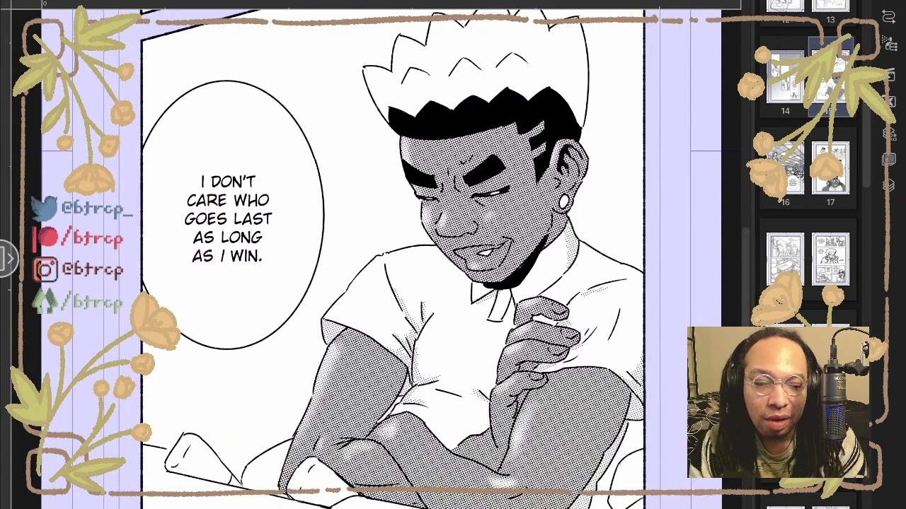
Merge the active halftone layer with the visible tone layer directly beneath it
click(889, 185)
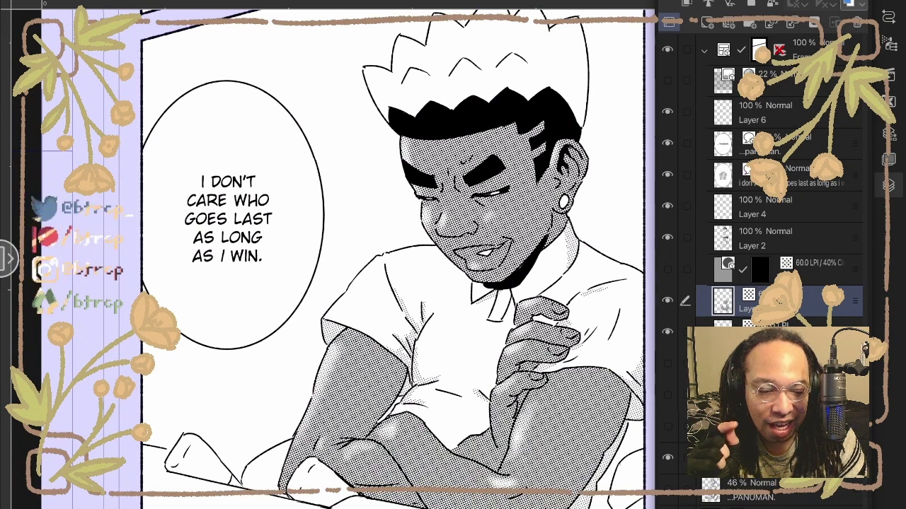
click(687, 332)
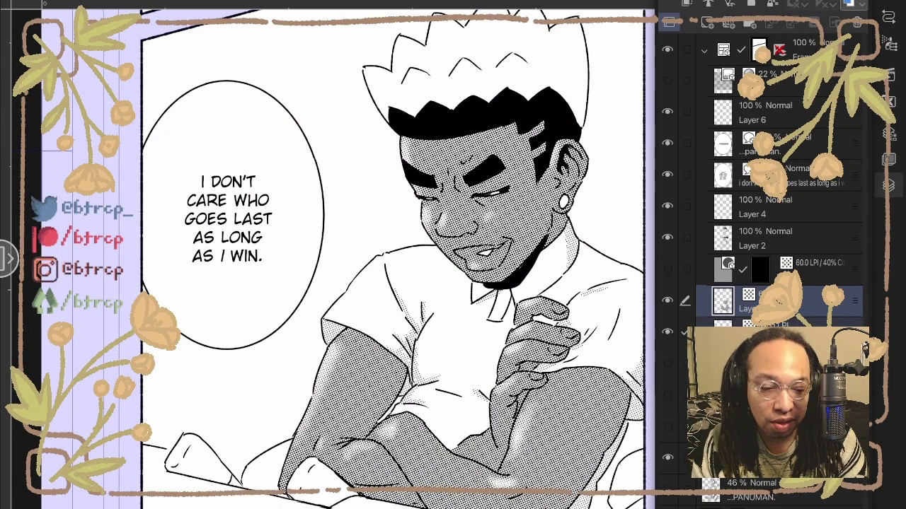
right_click(778, 303)
click(787, 271)
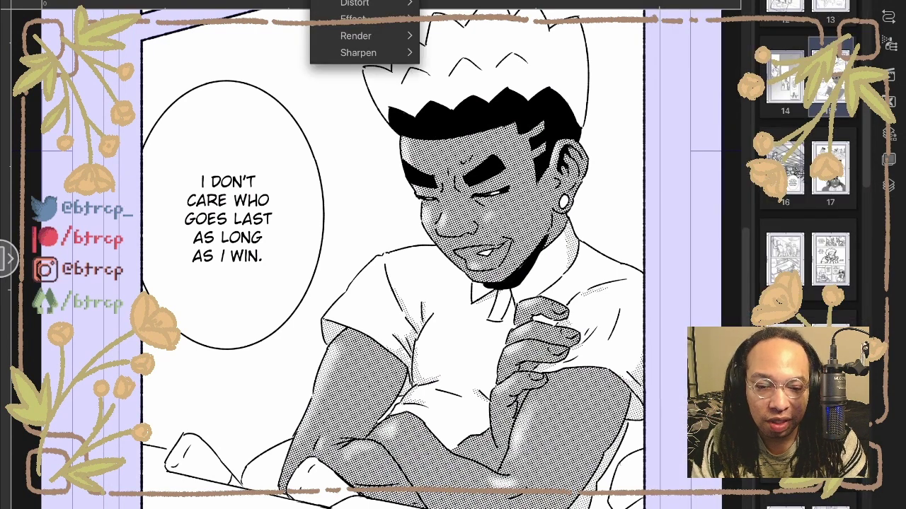
Apply a Mosaic filter with a tile size of 3 to the character's halftone shading
click(364, 19)
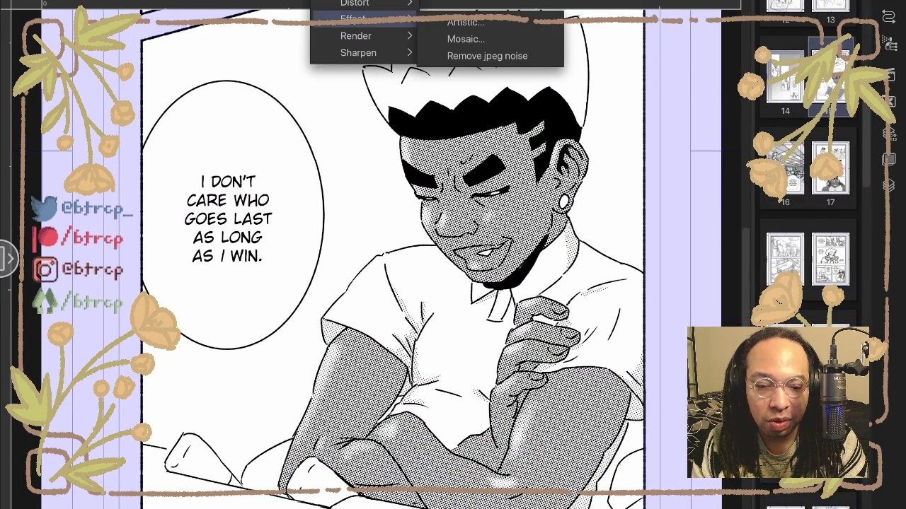
click(465, 39)
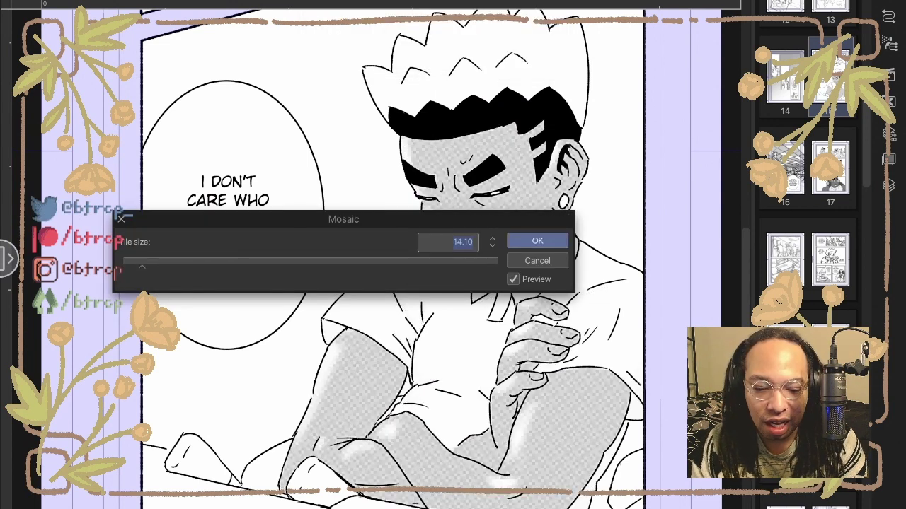
drag(141, 263, 129, 266)
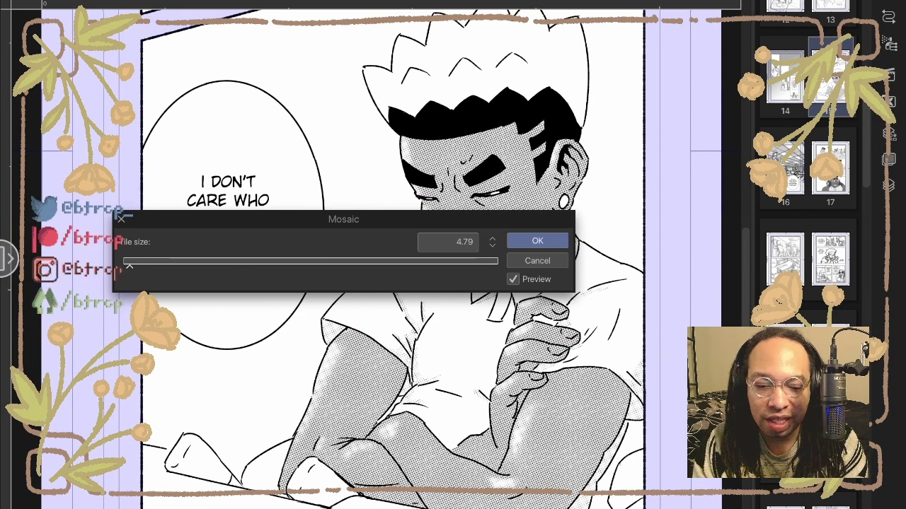
click(448, 243)
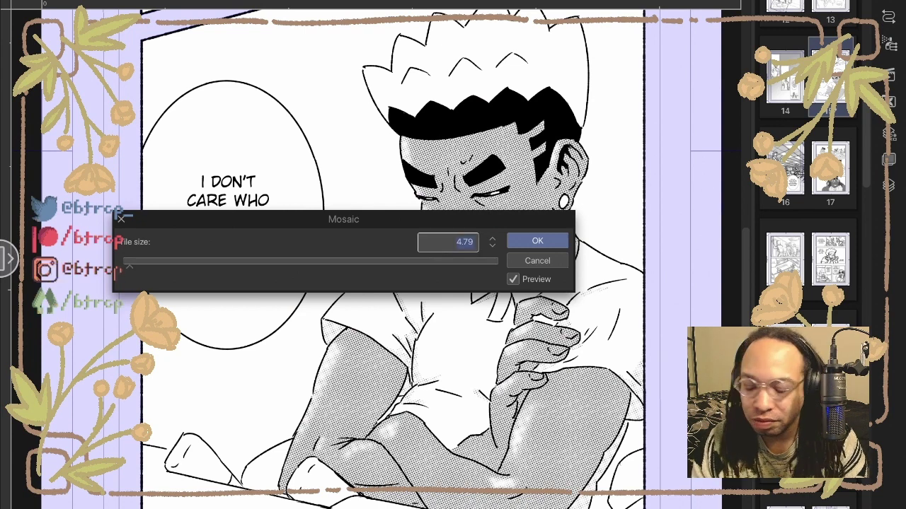
text(2)
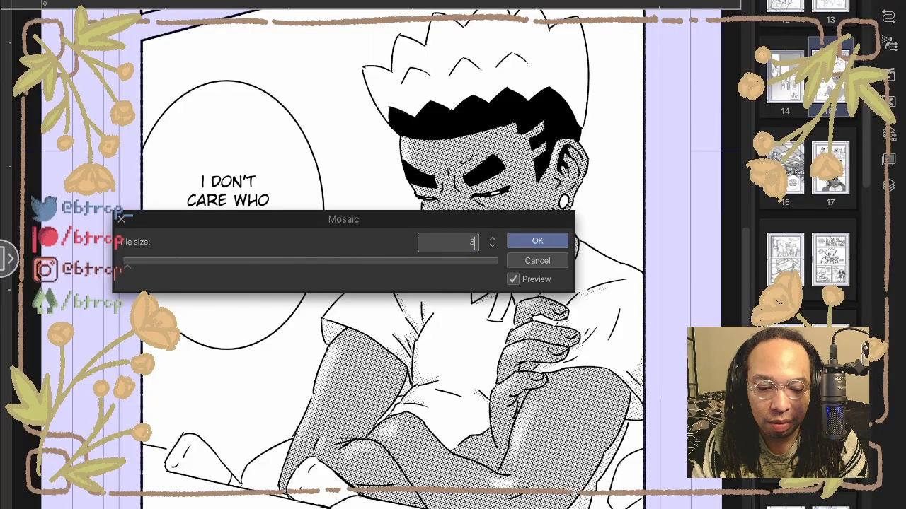
click(537, 241)
Examine the mosaic-filtered halftone dots on the character's cheek and mouth up close, and compare them with the whole face
scroll(534, 242, up, 3)
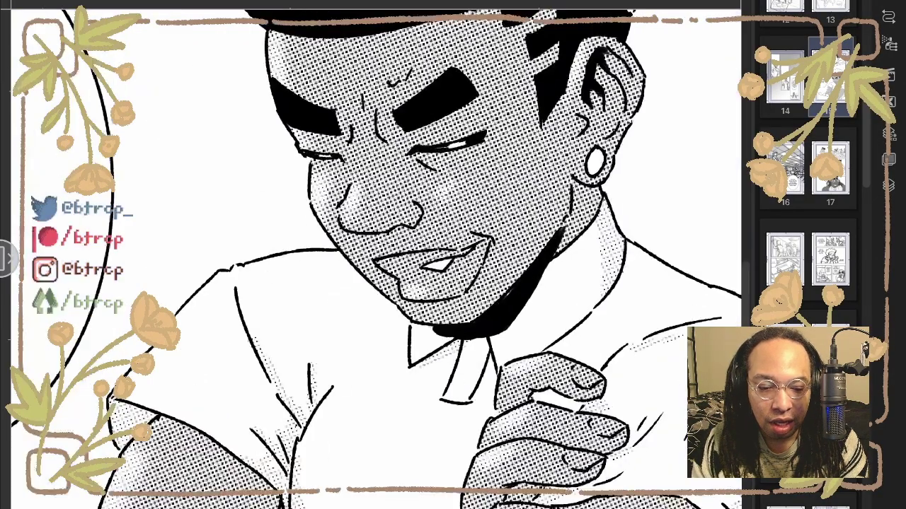
scroll(507, 205, up, 6)
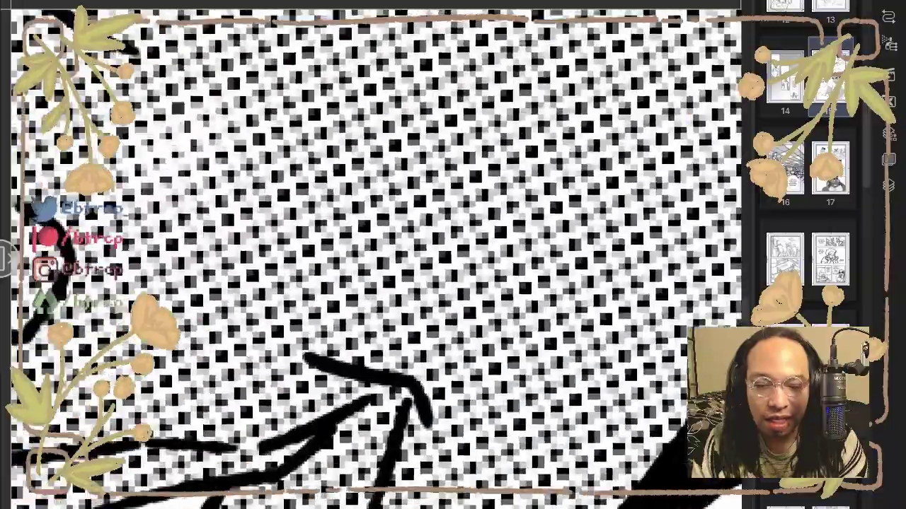
key(ctrl+plus)
key(ctrl+plus)
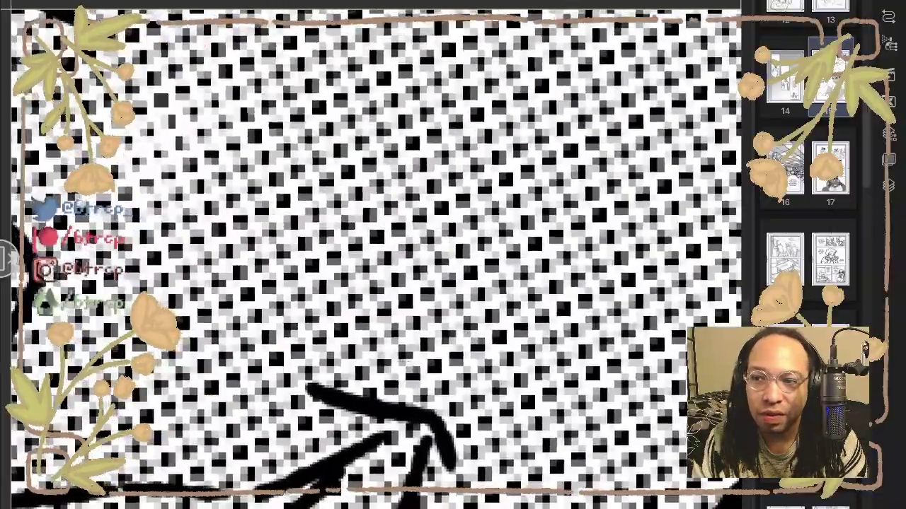
scroll(504, 341, down, 5)
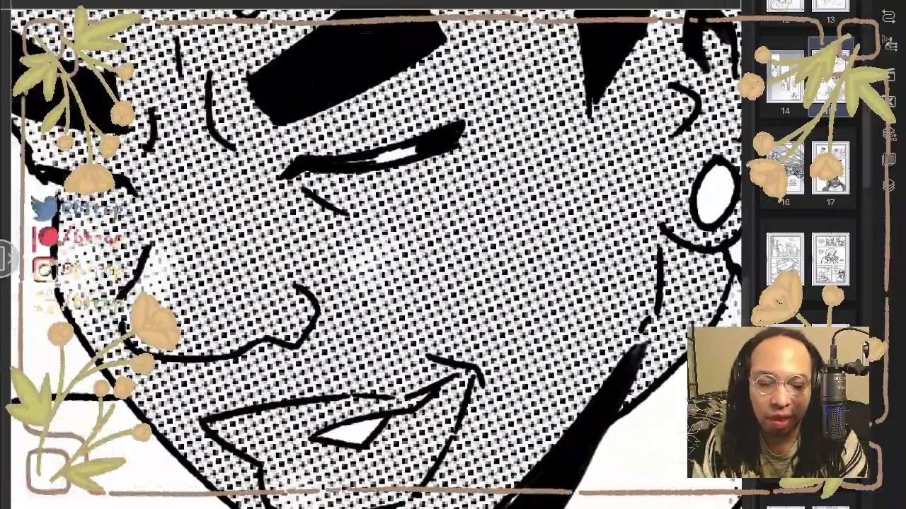
key(ctrl+minus)
key(ctrl+minus)
key(ctrl+minus)
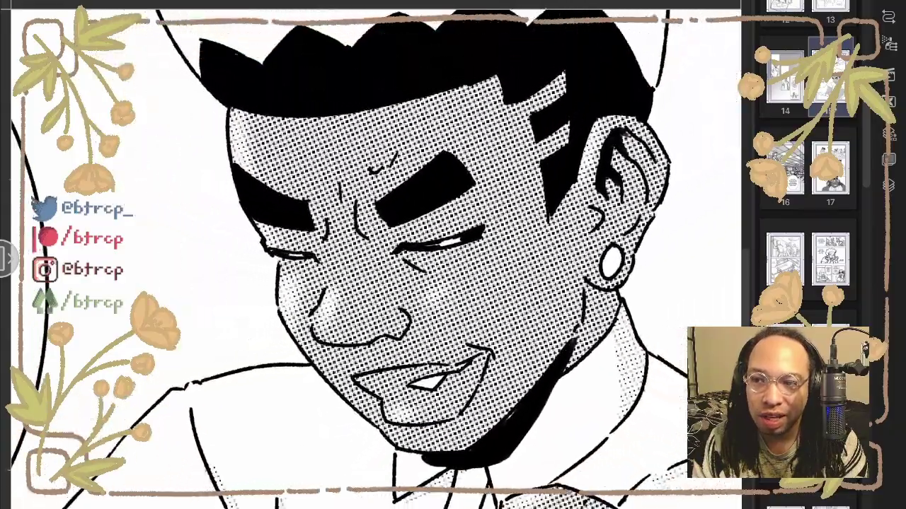
Examine the mosaic-filtered halftone shading on the character's face and arms, alternating between close-up and whole-panel magnification
key(ctrl+minus)
key(ctrl+minus)
key(ctrl+minus)
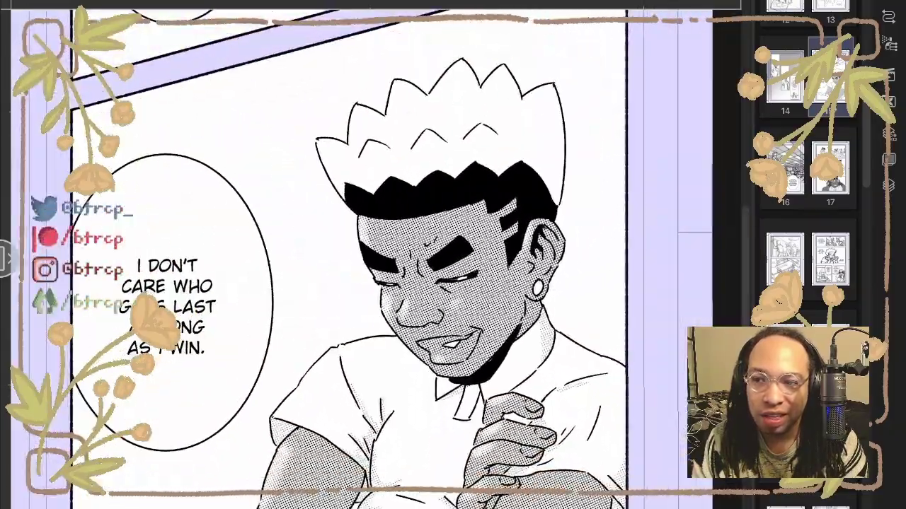
scroll(368, 255, down, 2)
scroll(368, 255, up, 3)
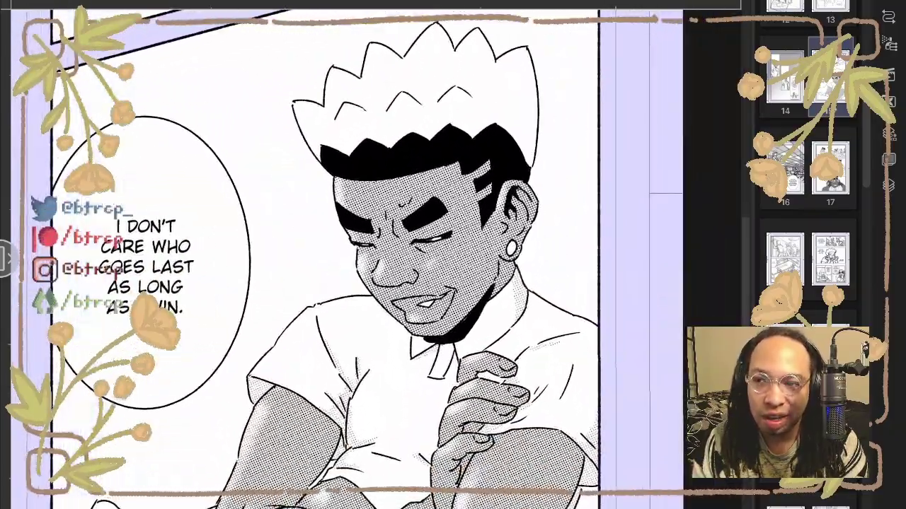
scroll(368, 255, up, 1)
scroll(453, 283, down, 2)
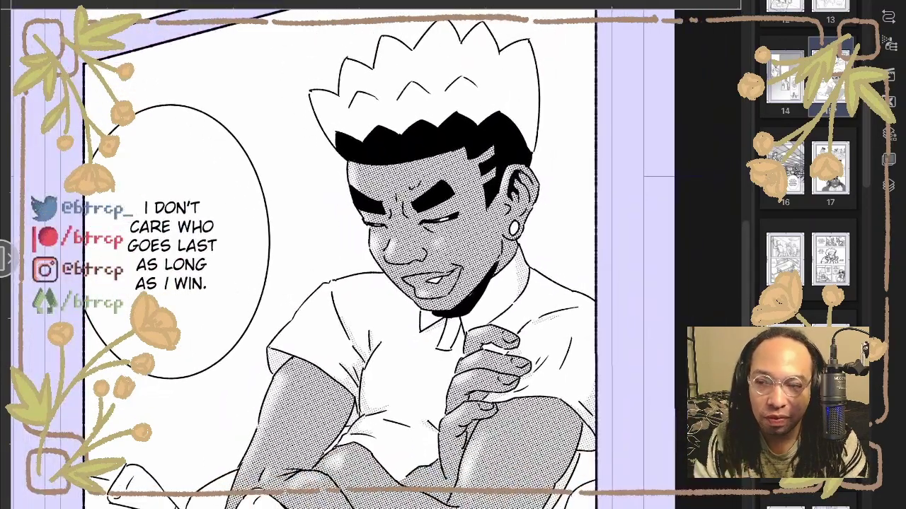
scroll(368, 255, up, 4)
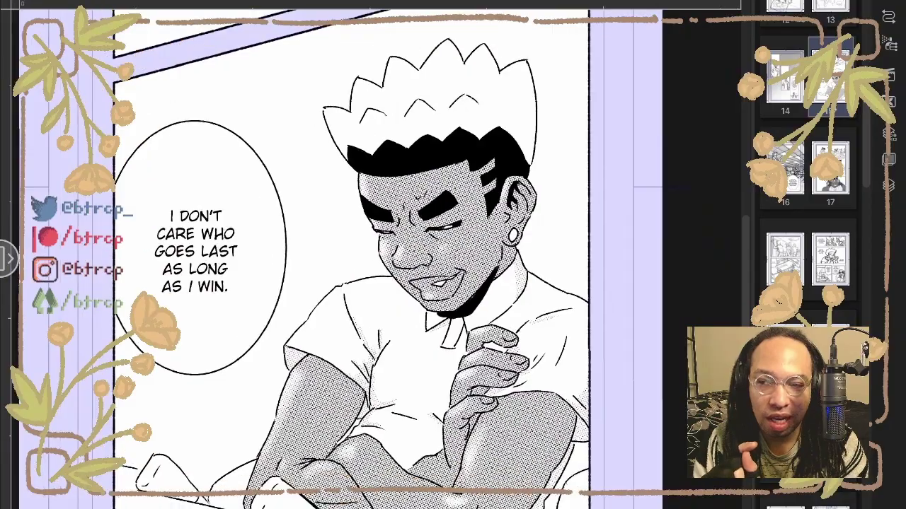
scroll(368, 255, up, 4)
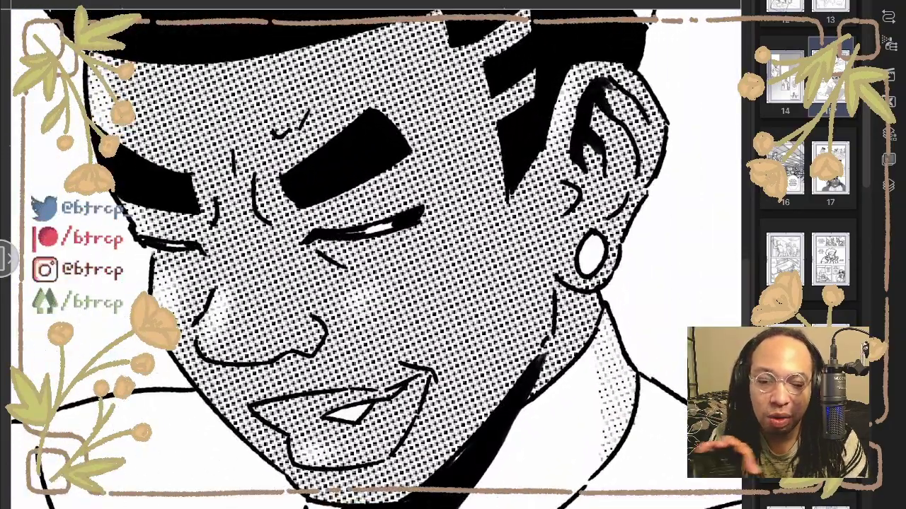
scroll(368, 255, down, 8)
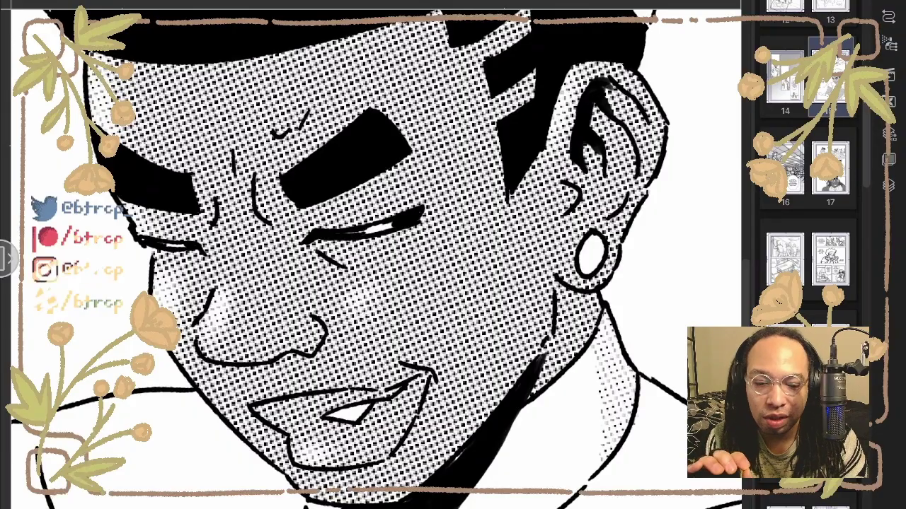
scroll(340, 255, down, 3)
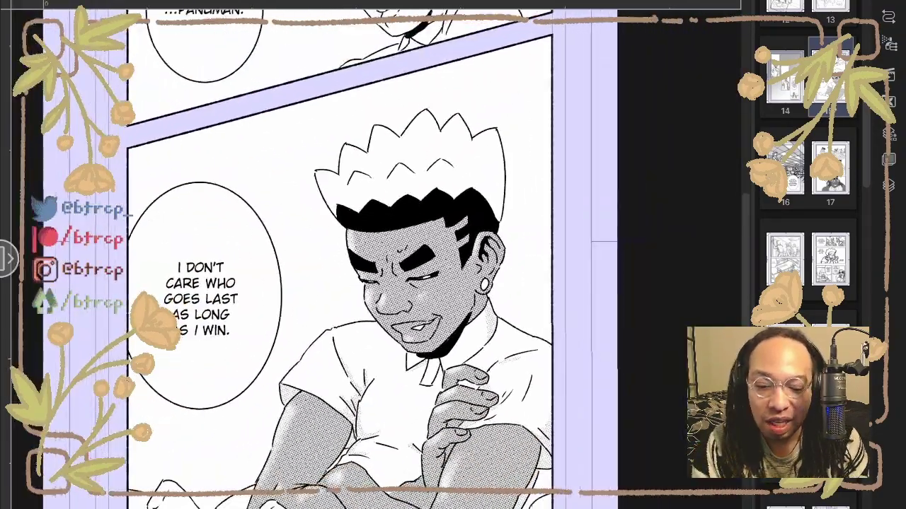
scroll(368, 255, up, 3)
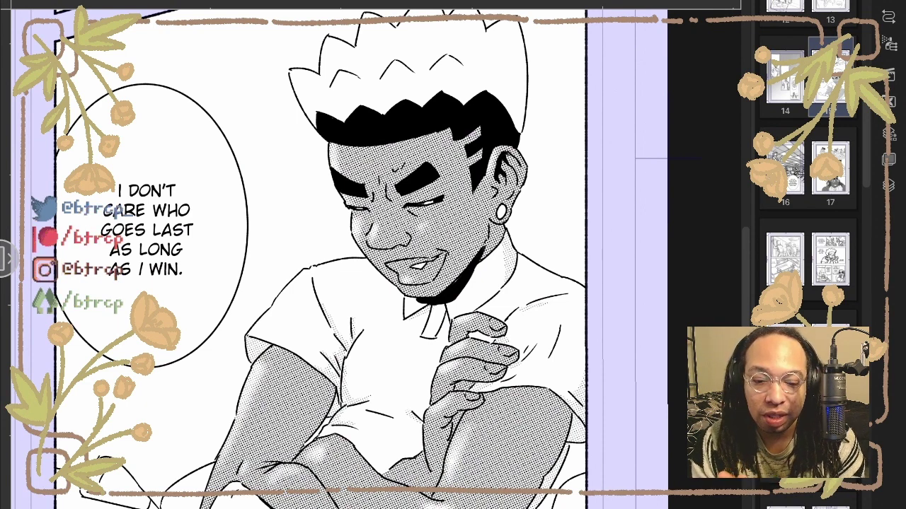
scroll(428, 252, up, 5)
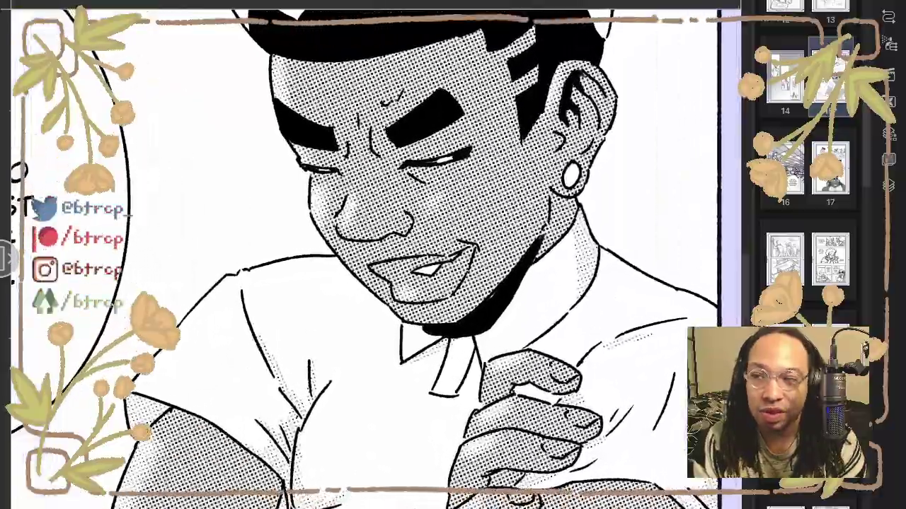
scroll(428, 212, up, 2)
scroll(428, 212, up, 3)
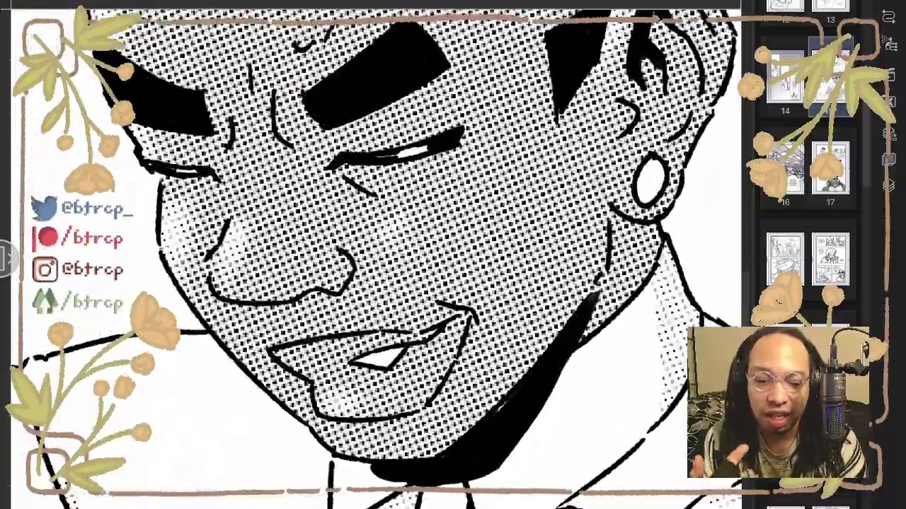
scroll(428, 233, down, 8)
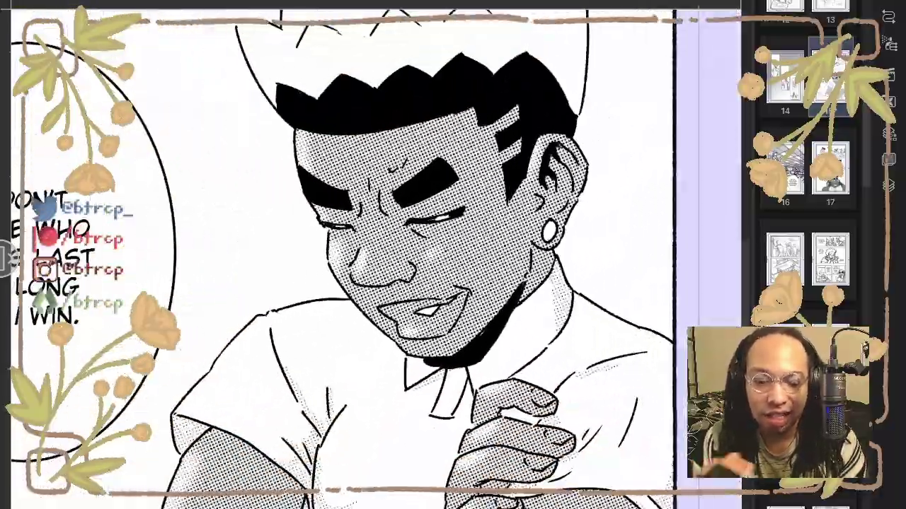
scroll(333, 254, down, 3)
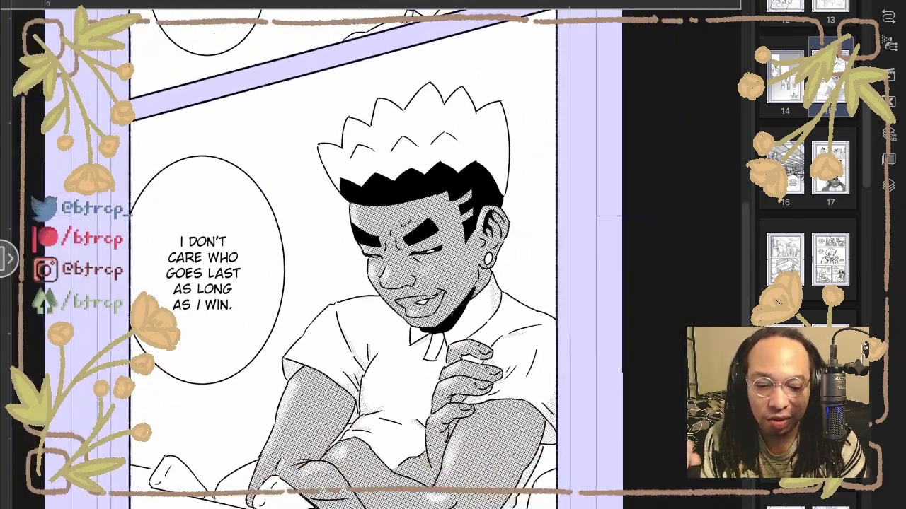
scroll(353, 255, down, 1)
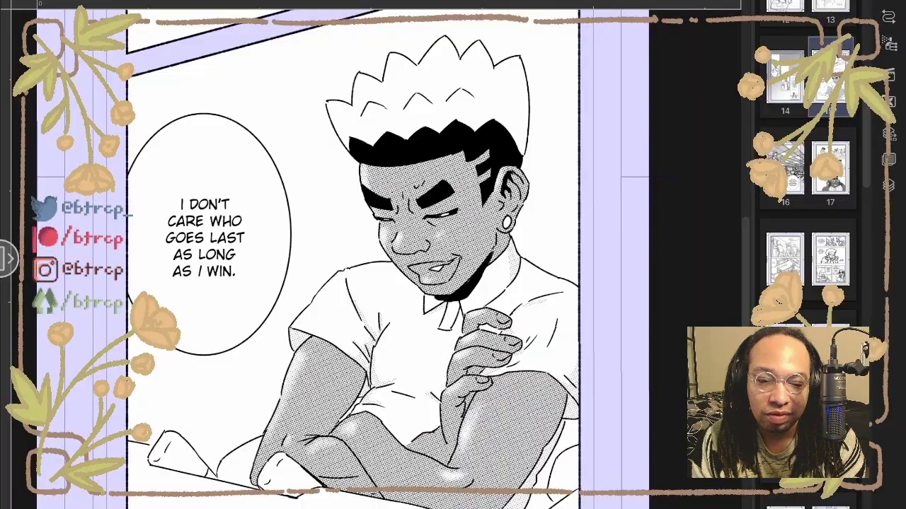
Compare the character's halftone dots with and without the mosaic filter, both up close and at whole-panel distance
scroll(424, 206, up, 8)
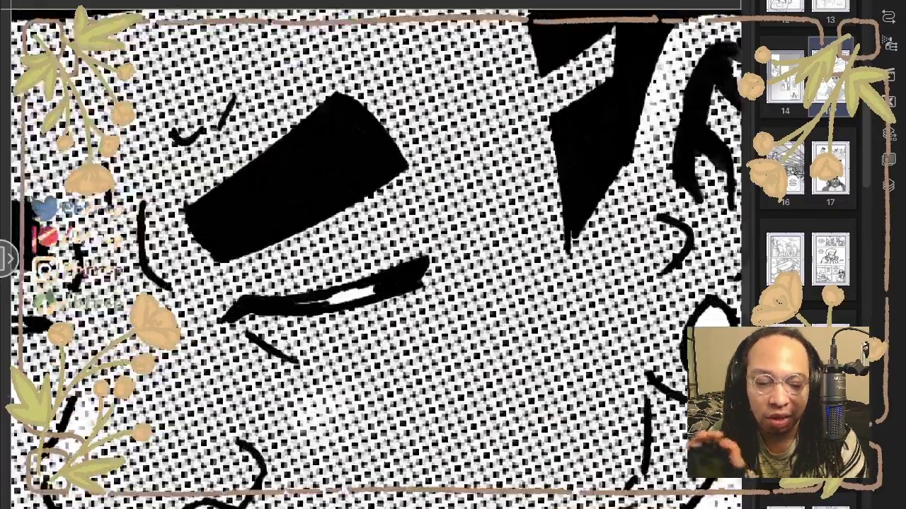
scroll(375, 258, down, 3)
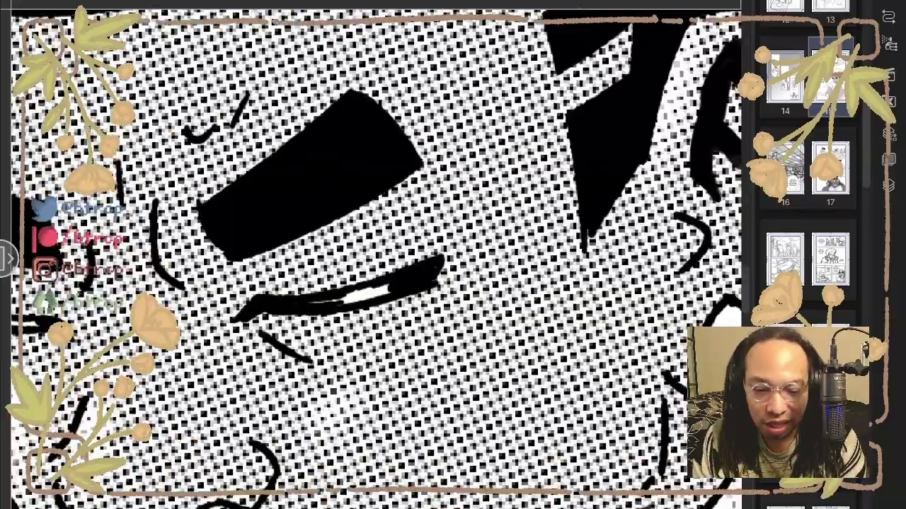
scroll(375, 258, down, 2)
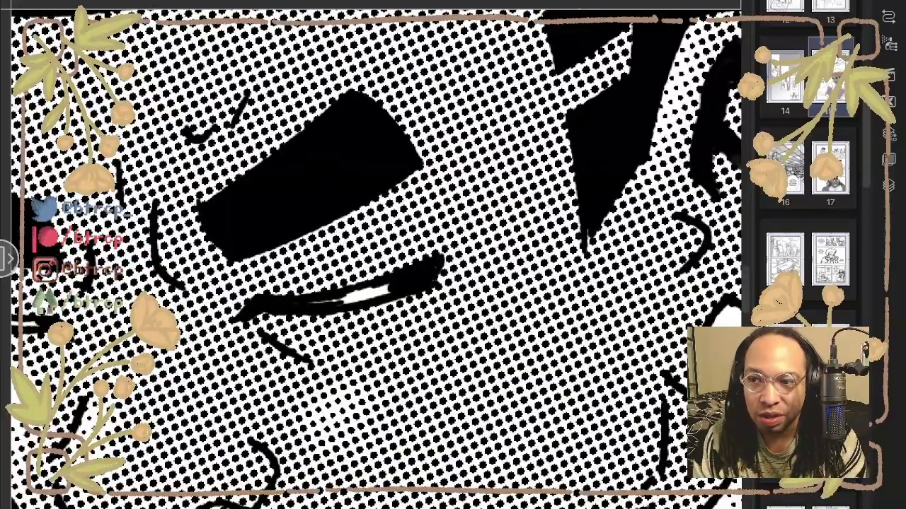
scroll(375, 258, down, 3)
scroll(375, 258, down, 6)
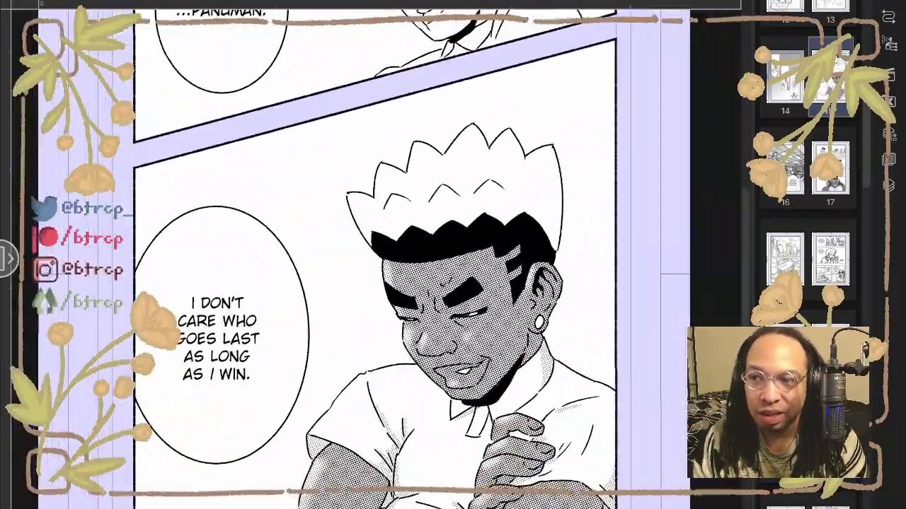
scroll(333, 128, down, 2)
scroll(481, 283, up, 6)
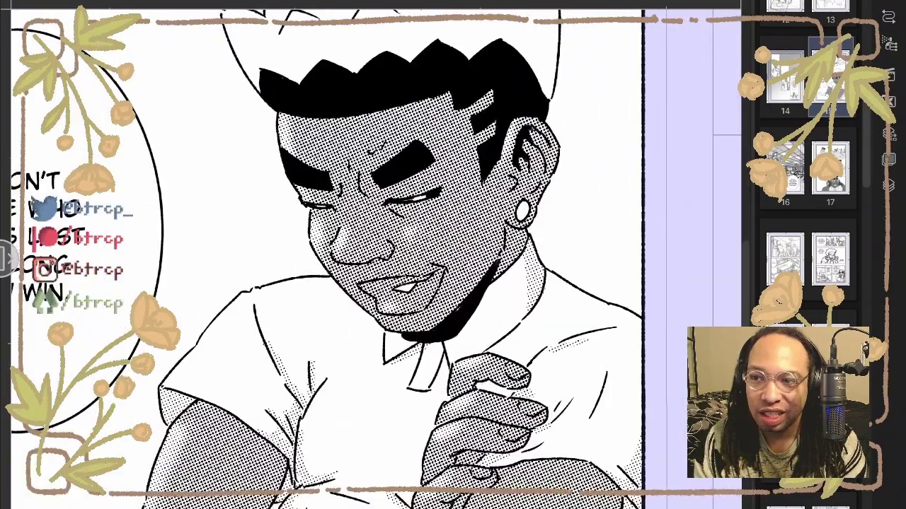
scroll(325, 259, down, 1)
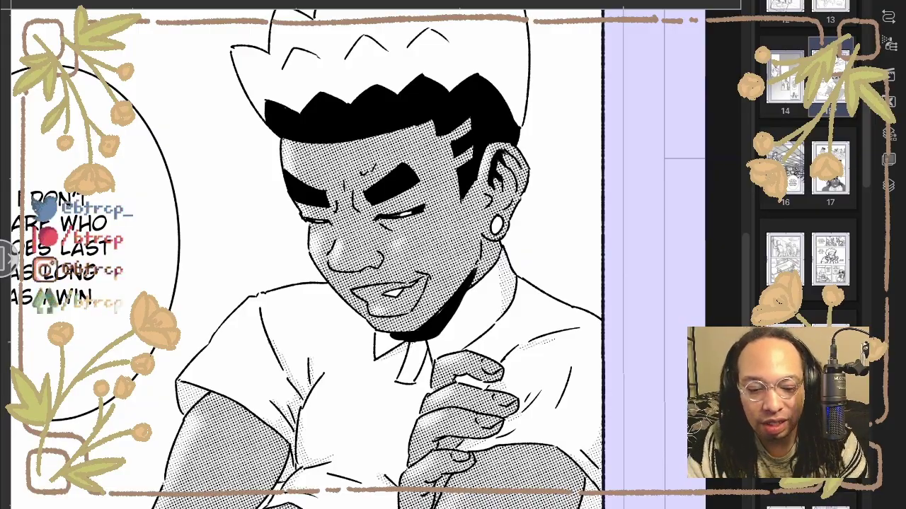
scroll(450, 306, up, 5)
scroll(396, 269, down, 5)
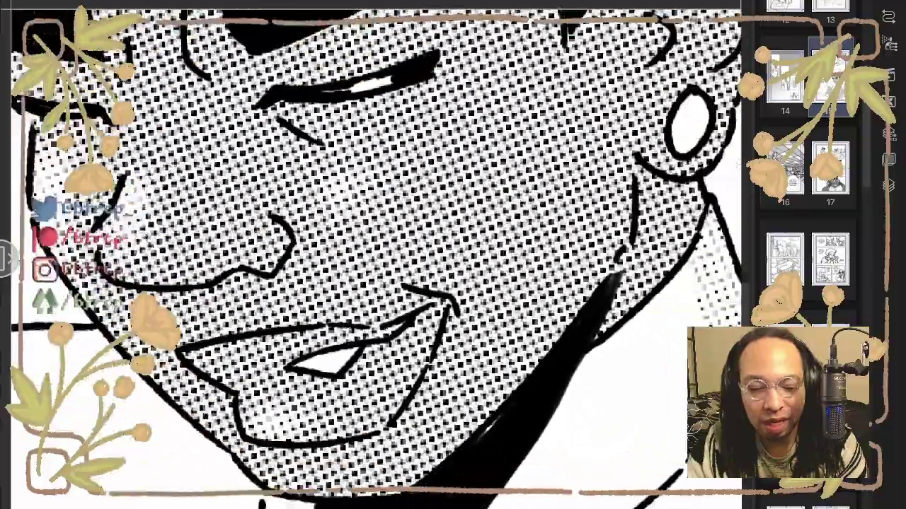
scroll(397, 240, down, 5)
scroll(397, 240, up, 5)
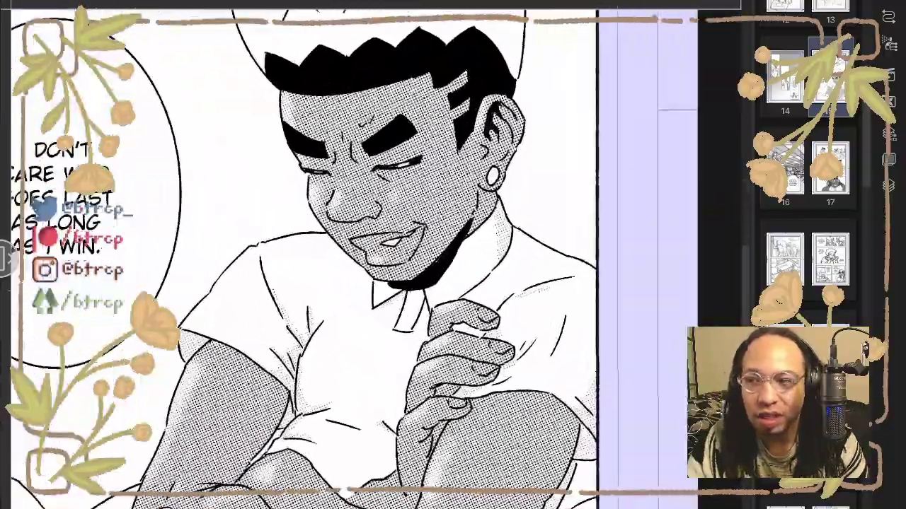
scroll(396, 241, down, 3)
scroll(325, 269, down, 1)
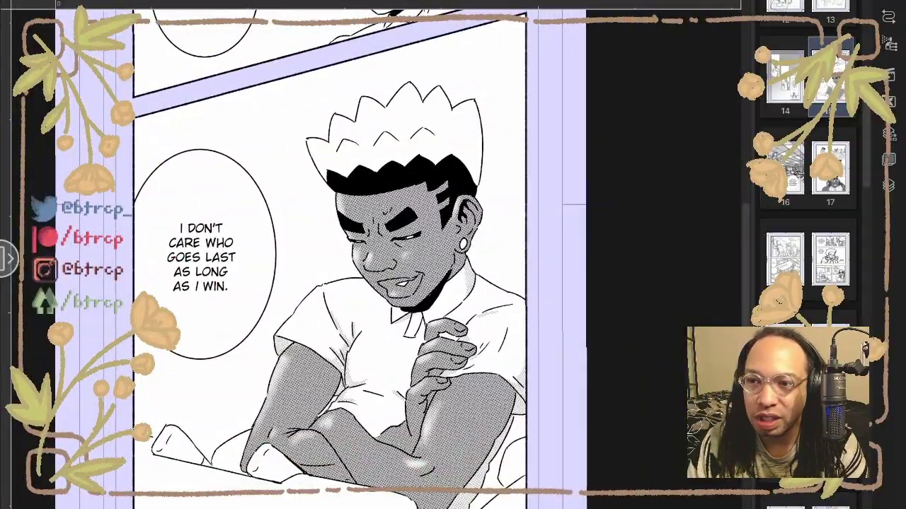
scroll(326, 269, down, 4)
scroll(429, 297, up, 6)
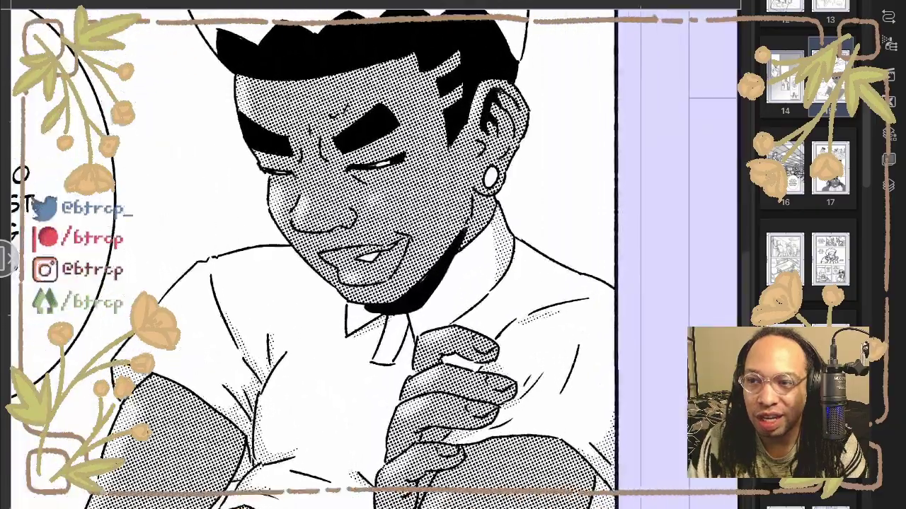
scroll(429, 297, down, 3)
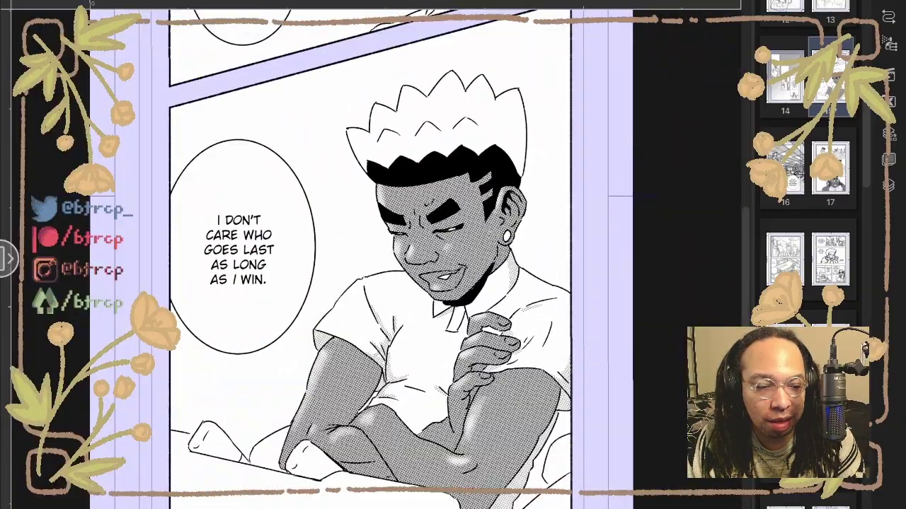
Place the Paper texture from the monochromatic pattern materials onto the panel, between the speech bubble and the character's face
click(889, 102)
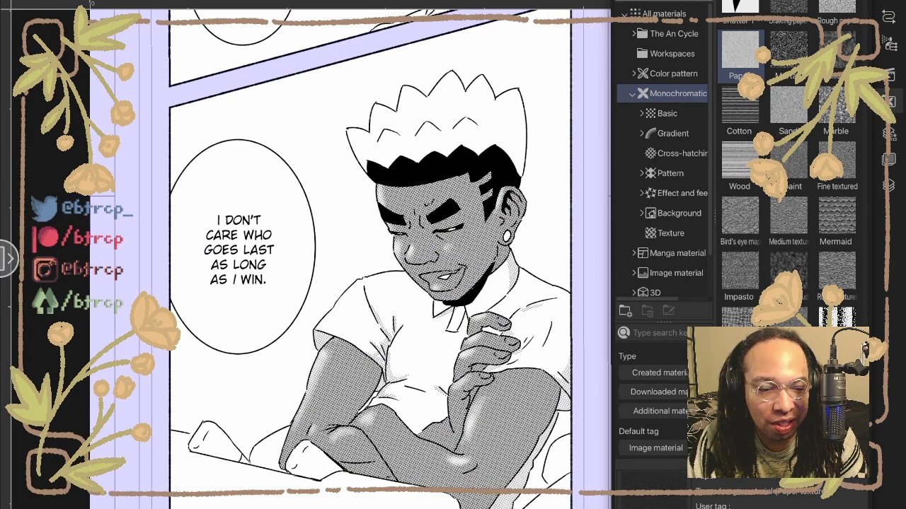
click(889, 102)
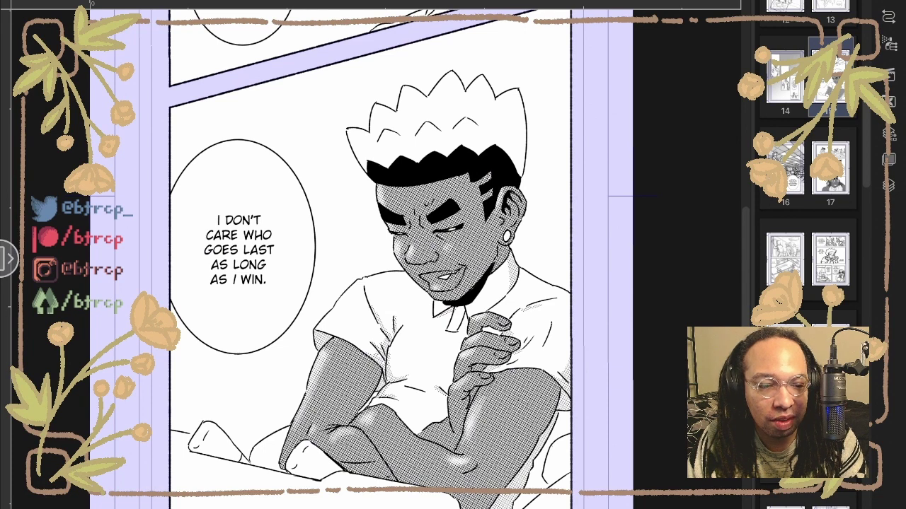
click(889, 102)
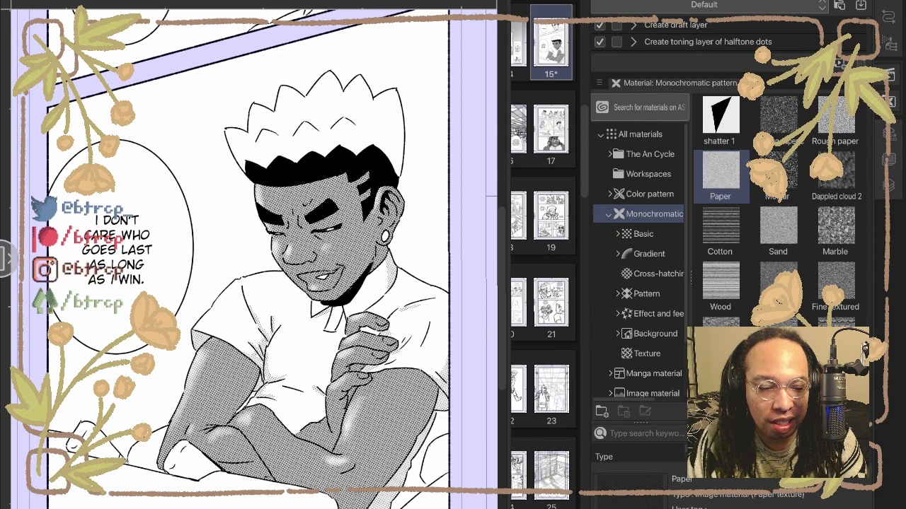
scroll(778, 205, down, 5)
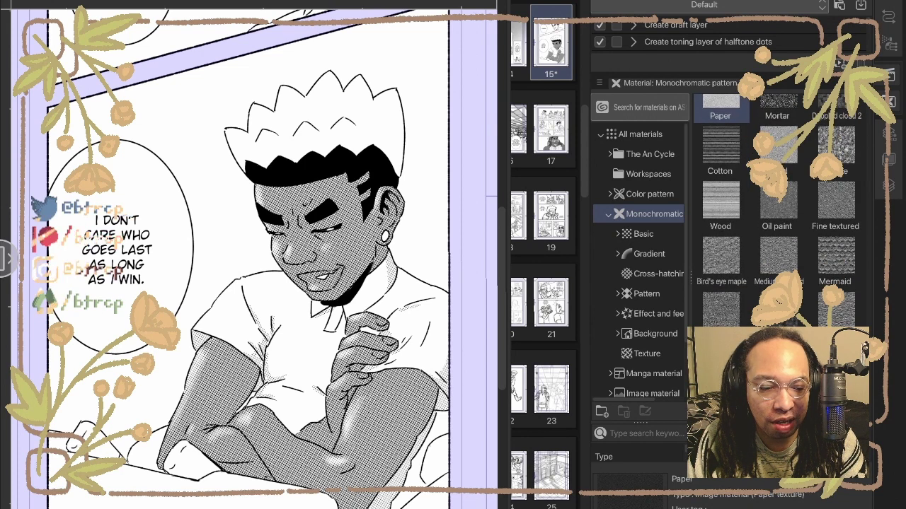
scroll(778, 205, up, 5)
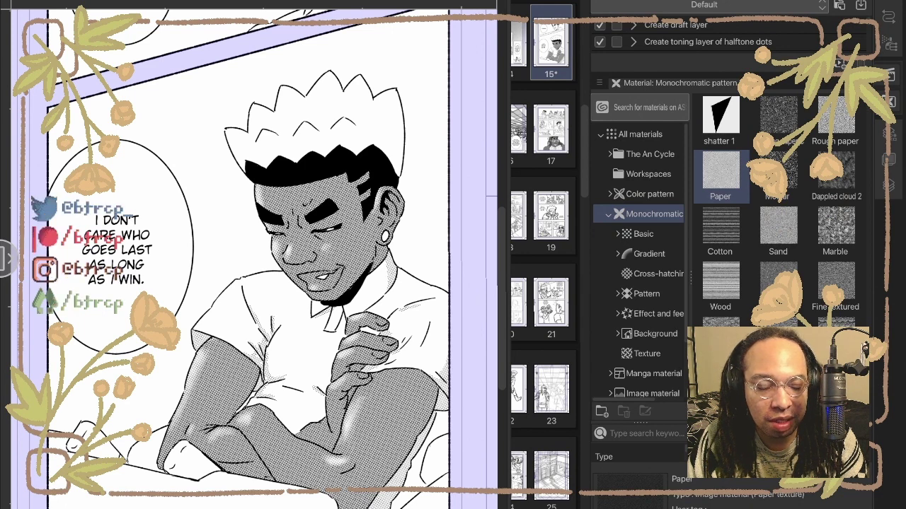
drag(720, 173, 228, 220)
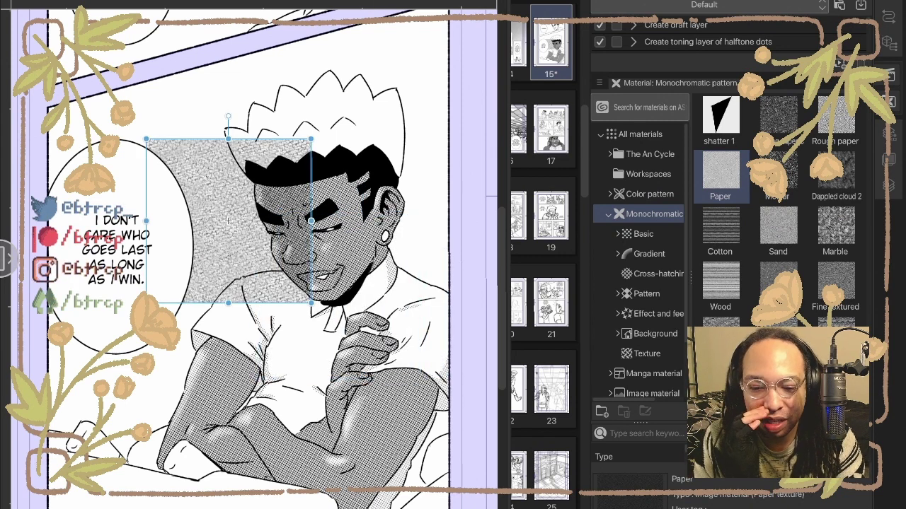
Turn on tiling for the placed Paper texture in its detailed image settings so it repeats across the page
scroll(228, 221, up, 10)
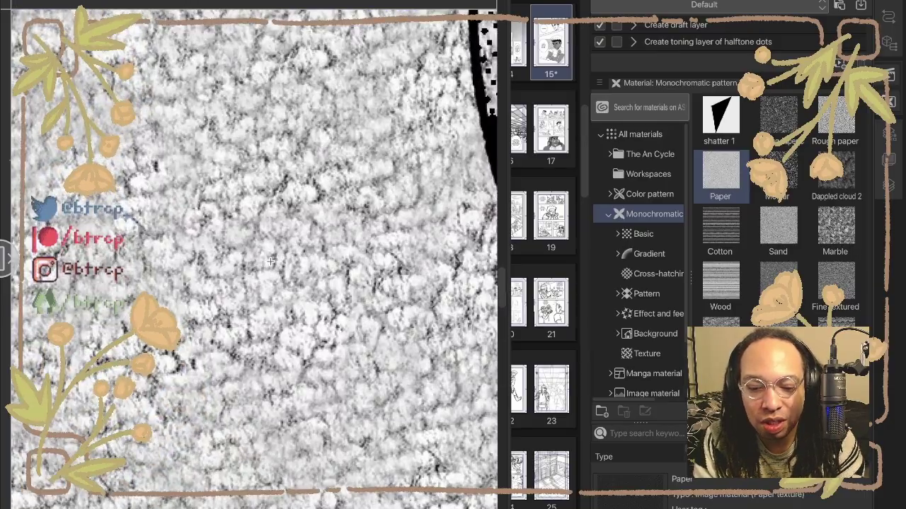
scroll(246, 261, down, 10)
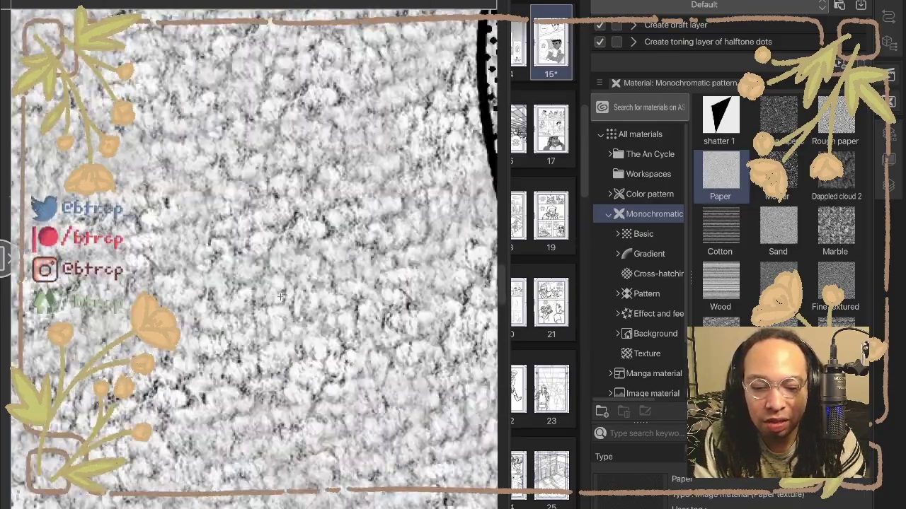
scroll(255, 255, down, 5)
scroll(254, 255, up, 3)
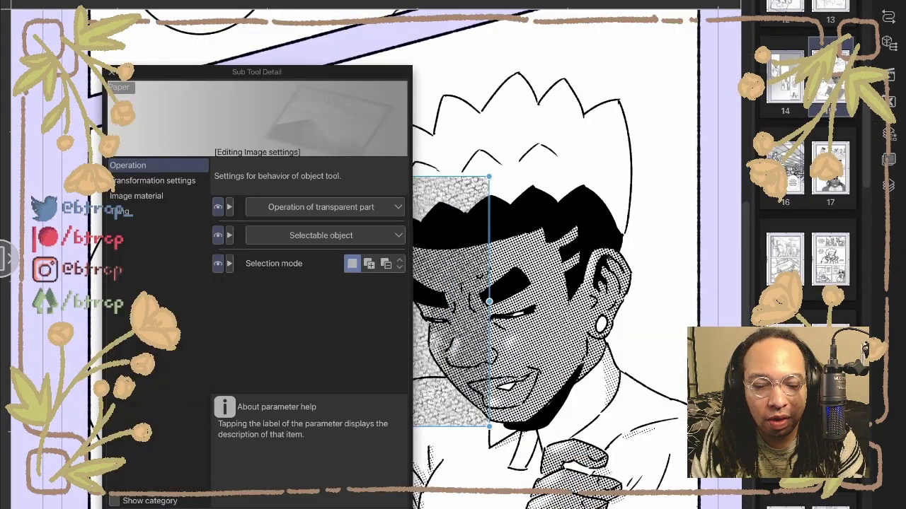
drag(257, 72, 327, 39)
click(152, 186)
click(321, 174)
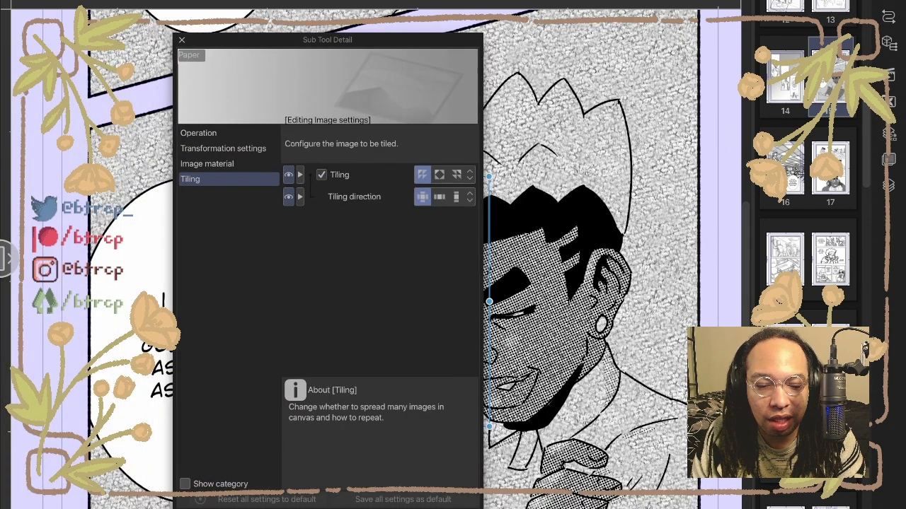
scroll(594, 283, down, 5)
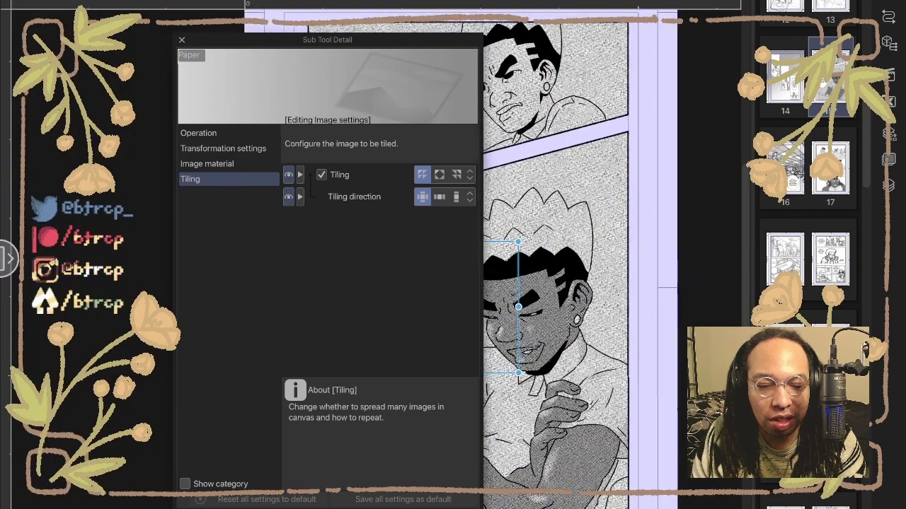
Lower the opacity of the tiled Paper layer to a faint texture and check its grain against the character's halftones
click(182, 40)
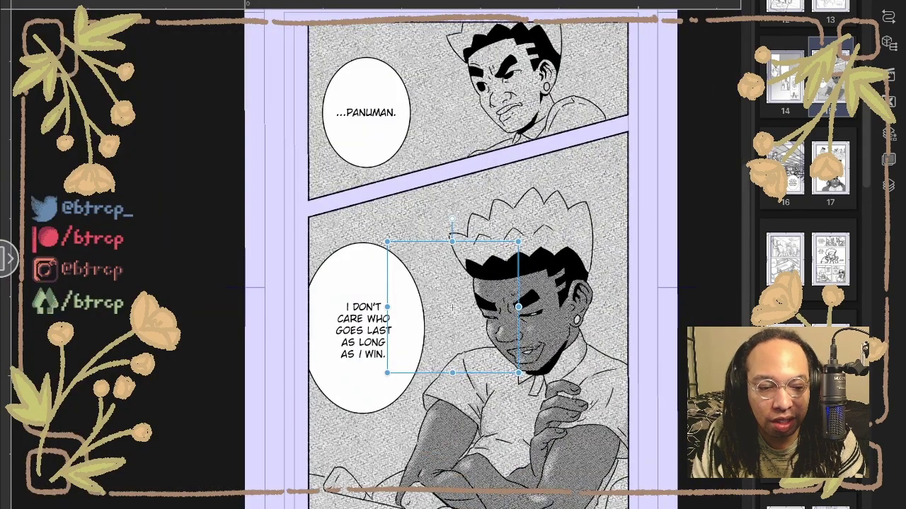
click(889, 186)
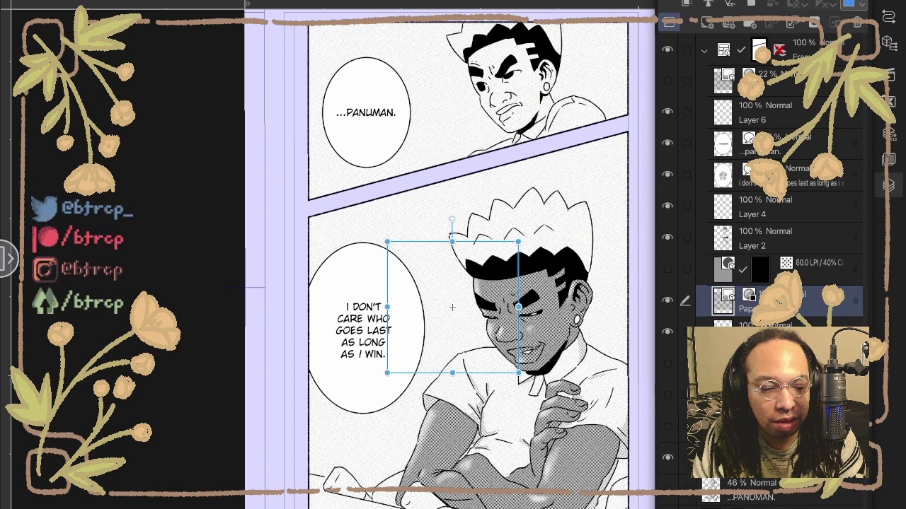
click(888, 185)
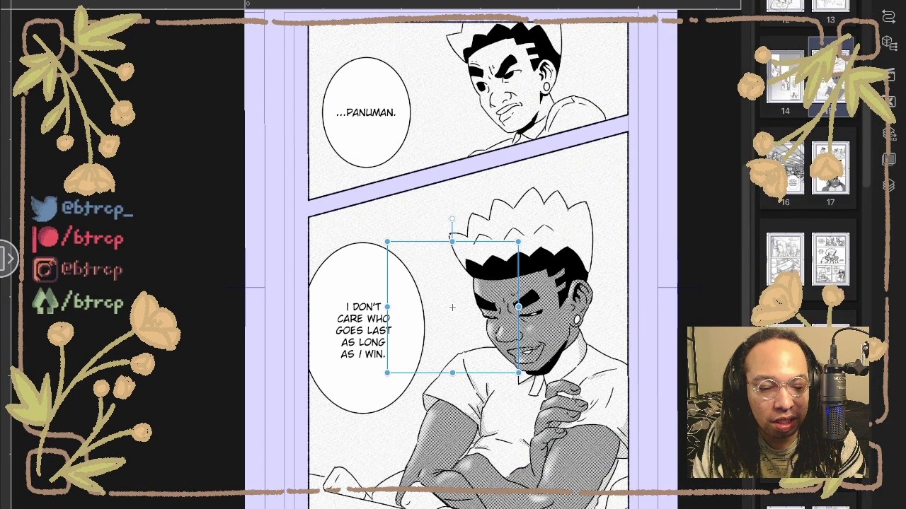
scroll(436, 301, up, 6)
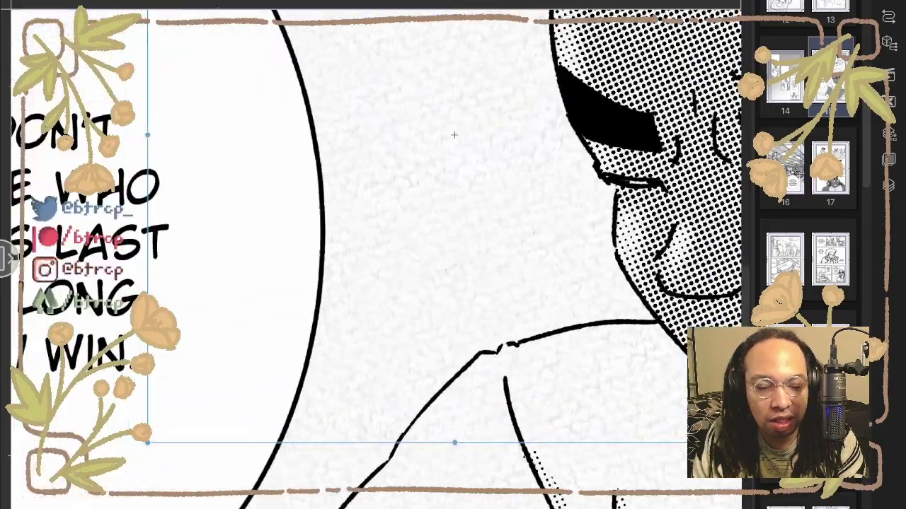
scroll(400, 362, down, 6)
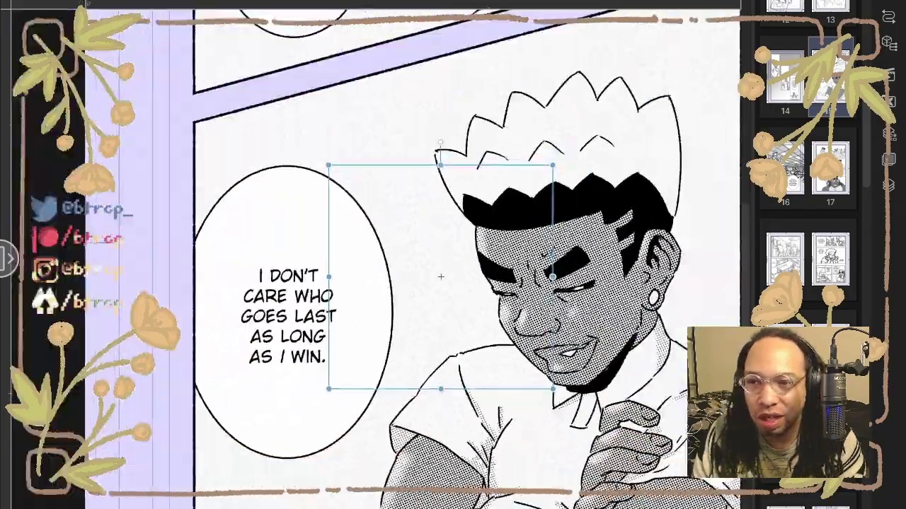
scroll(421, 295, down, 1)
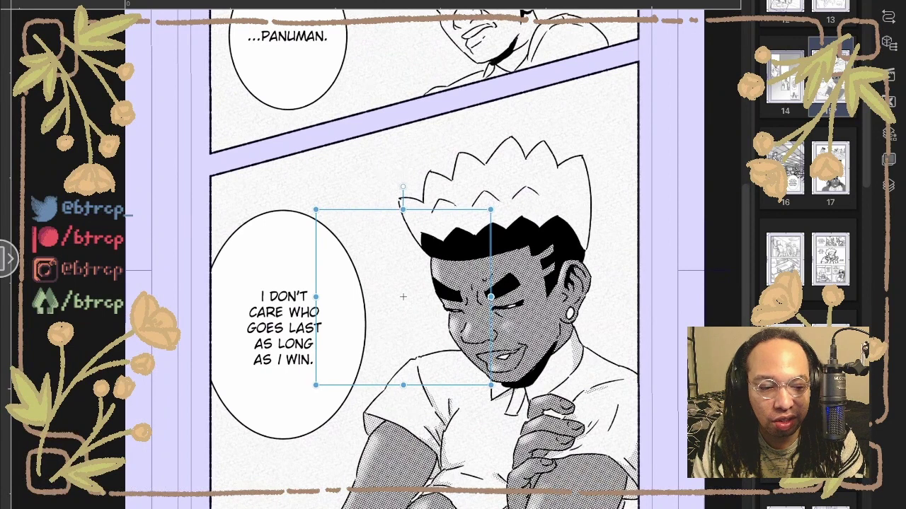
Pixelate the halftone dots on the layer directly below Paper with the mosaic filter and check them against the faint paper grain
click(889, 159)
click(888, 186)
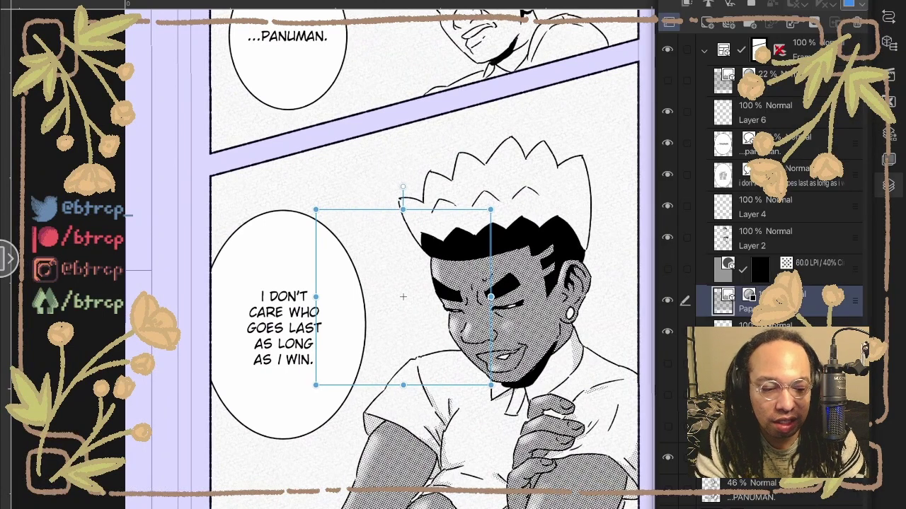
click(814, 271)
click(793, 332)
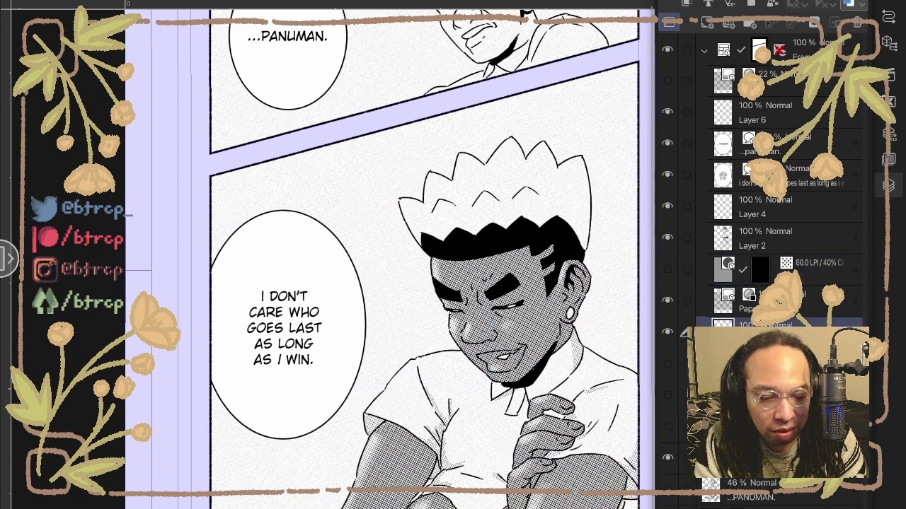
click(324, 1)
click(889, 185)
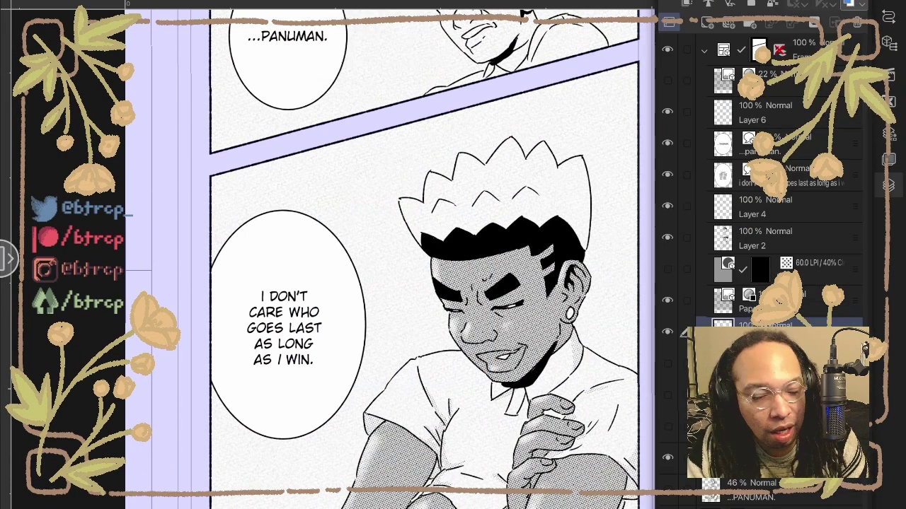
click(889, 186)
scroll(434, 406, up, 6)
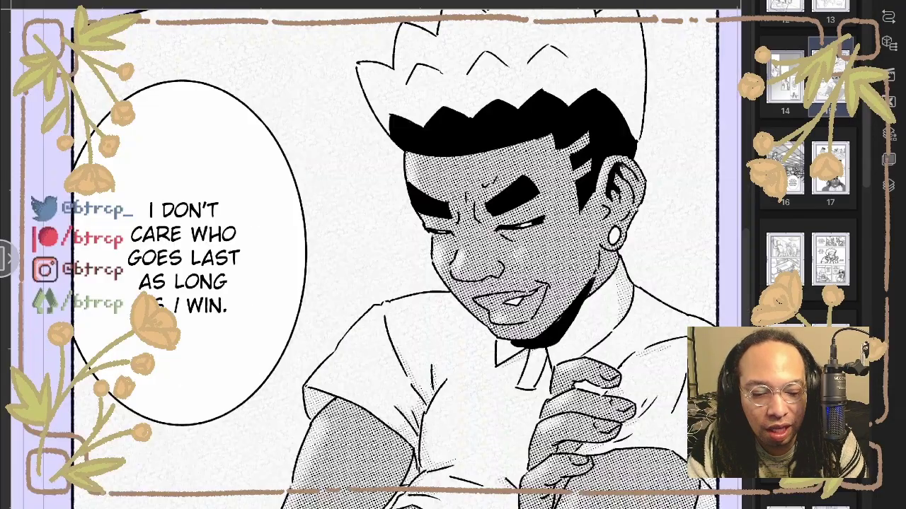
scroll(291, 202, up, 5)
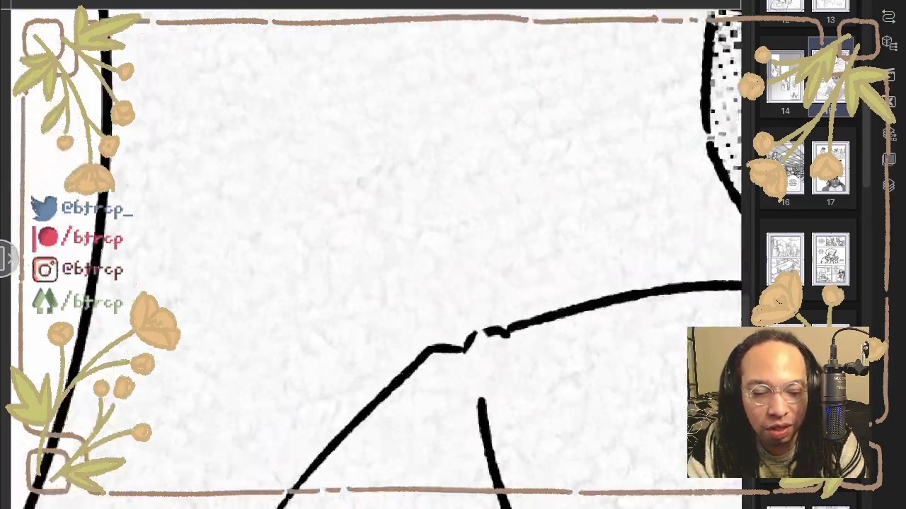
scroll(353, 254, down, 6)
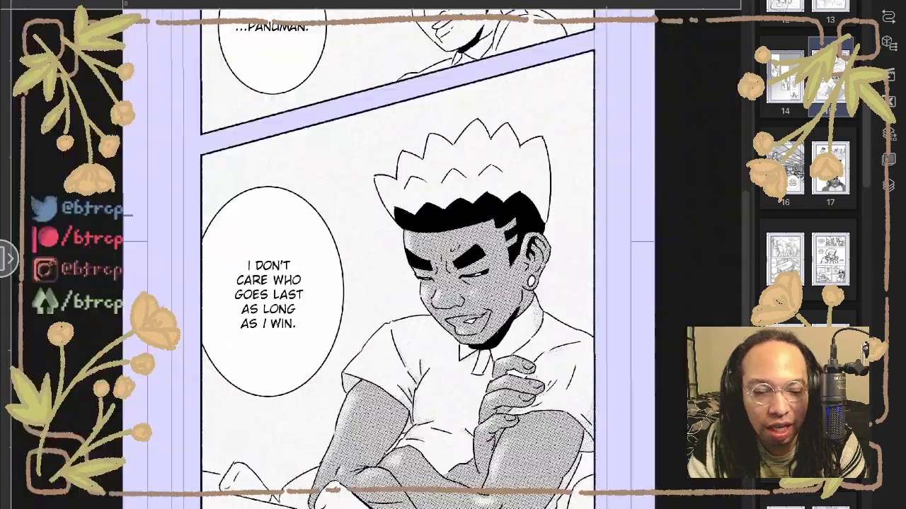
scroll(353, 255, down, 2)
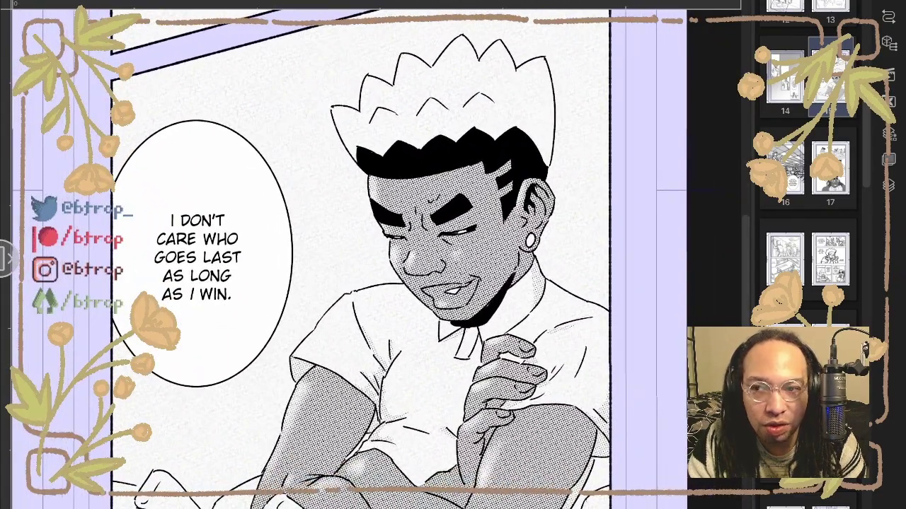
Select the Paper layer and turn on the Tone effect so the texture is rendered as halftone dots
click(889, 134)
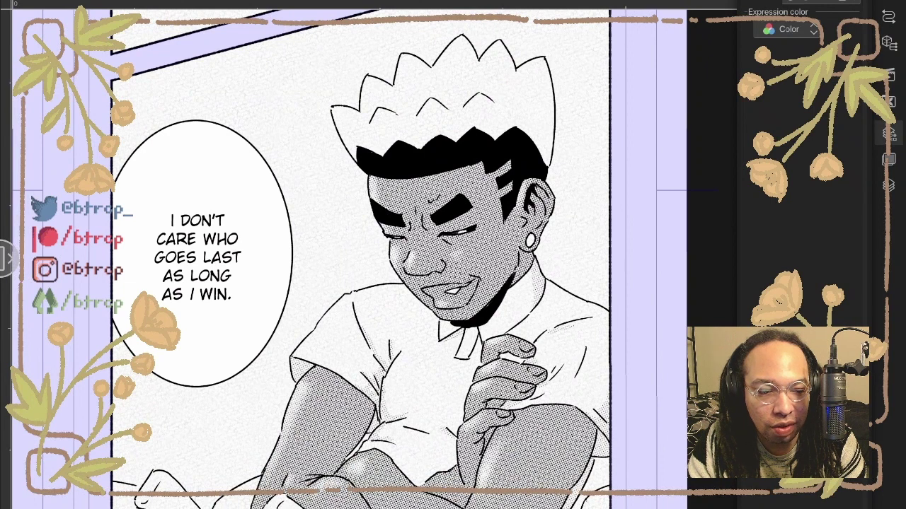
click(889, 185)
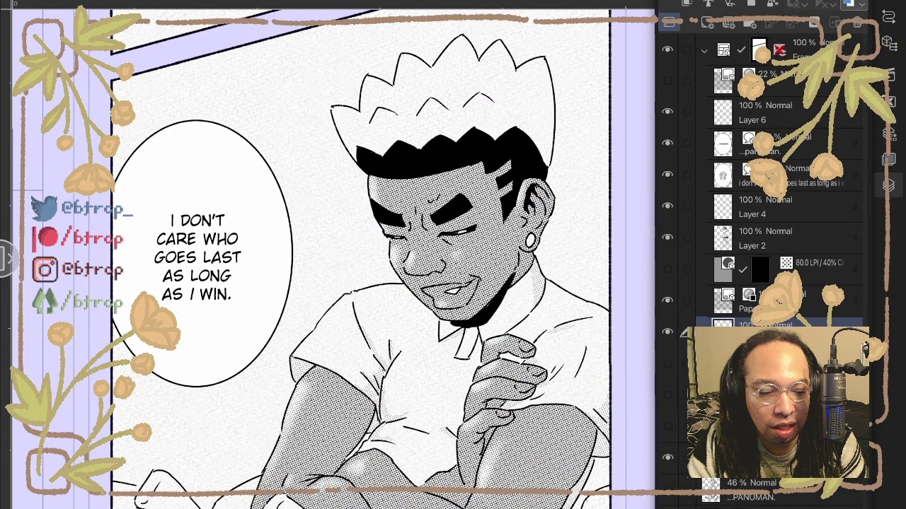
click(793, 301)
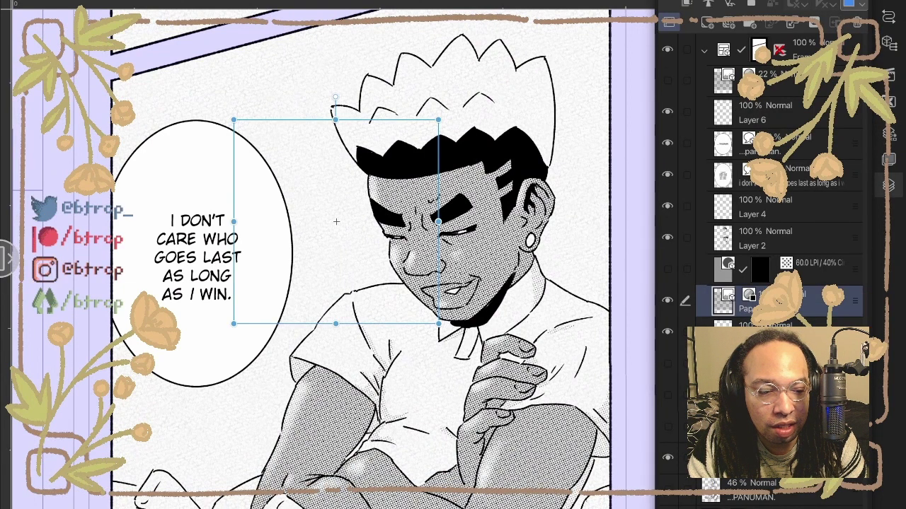
click(889, 159)
click(889, 186)
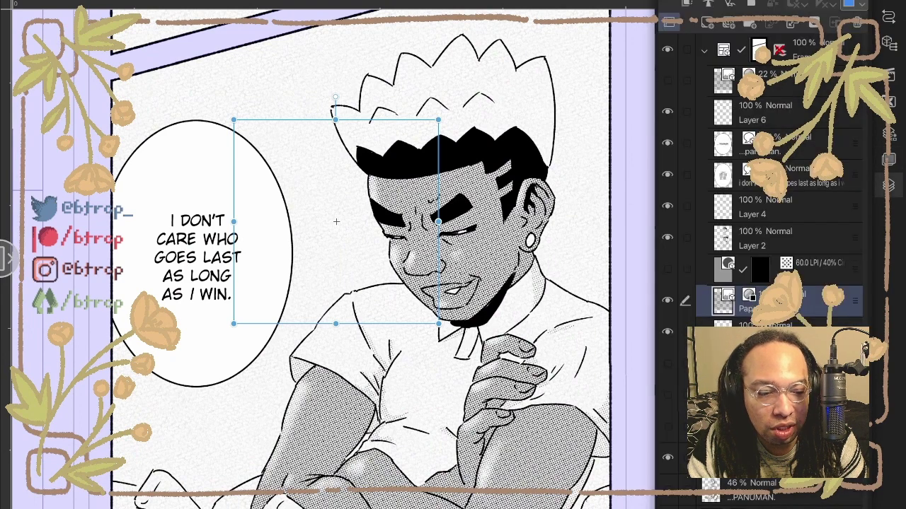
click(889, 133)
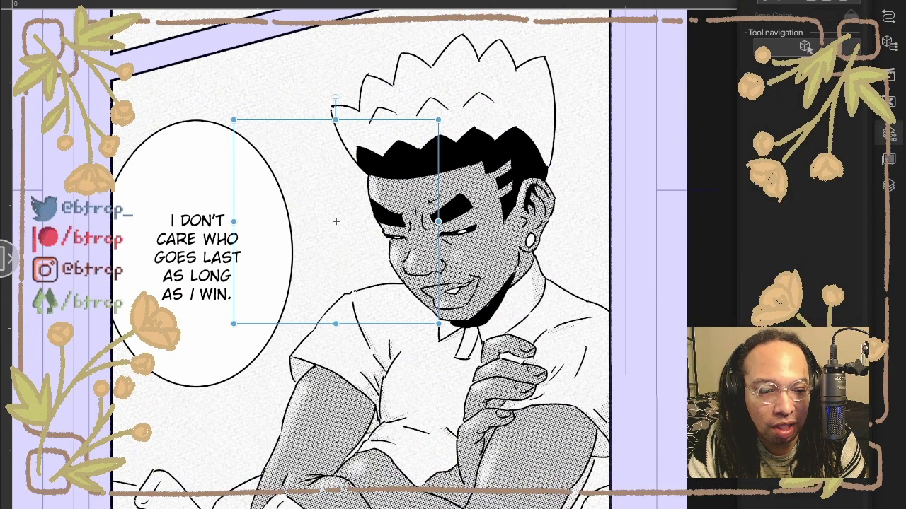
click(795, 1)
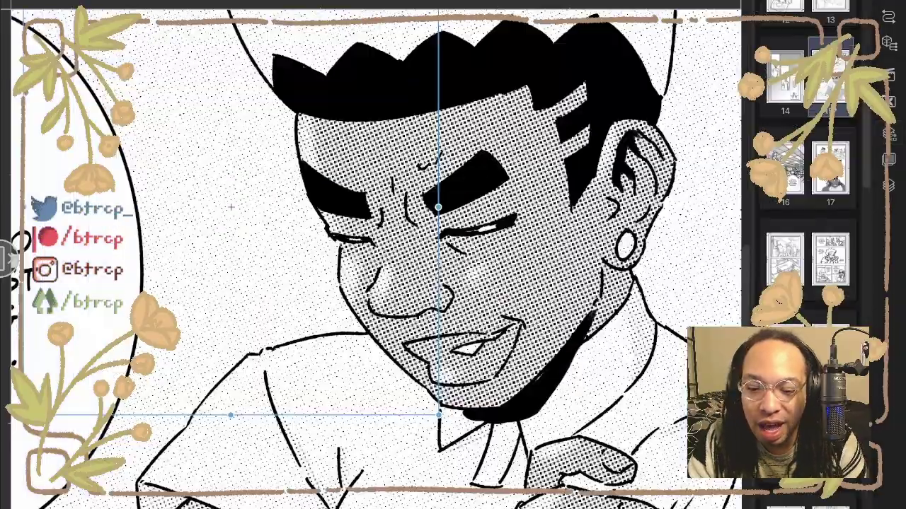
Examine the dotted paper texture around the speech bubble and face, both up close and at whole-panel distance
scroll(318, 283, up, 3)
scroll(411, 305, down, 6)
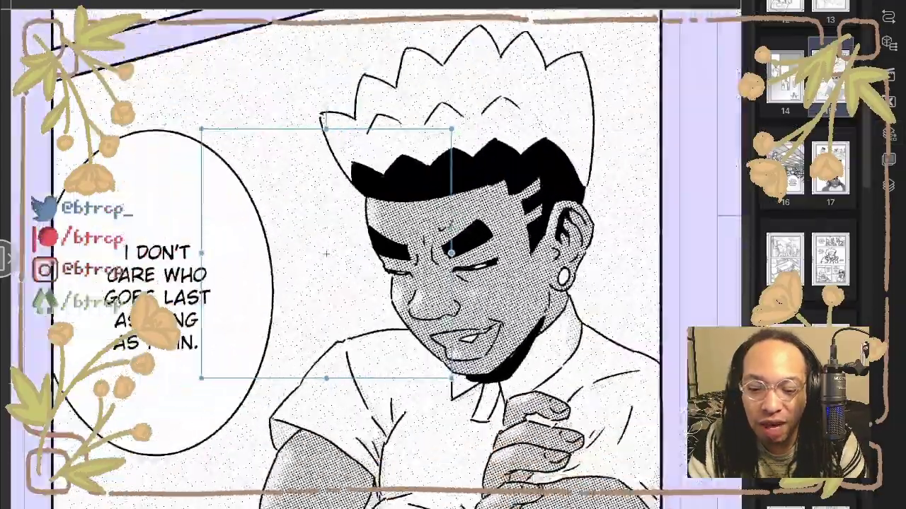
scroll(383, 345, up, 3)
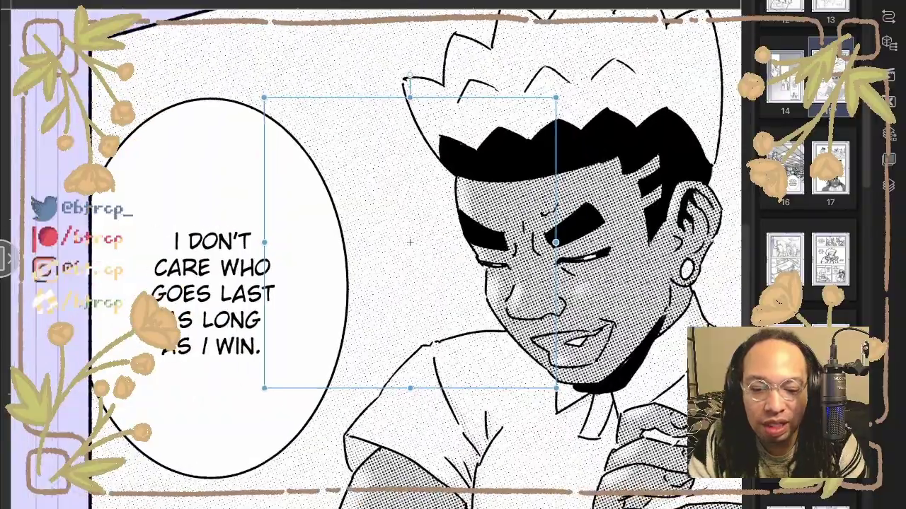
scroll(534, 380, up, 8)
scroll(534, 379, down, 10)
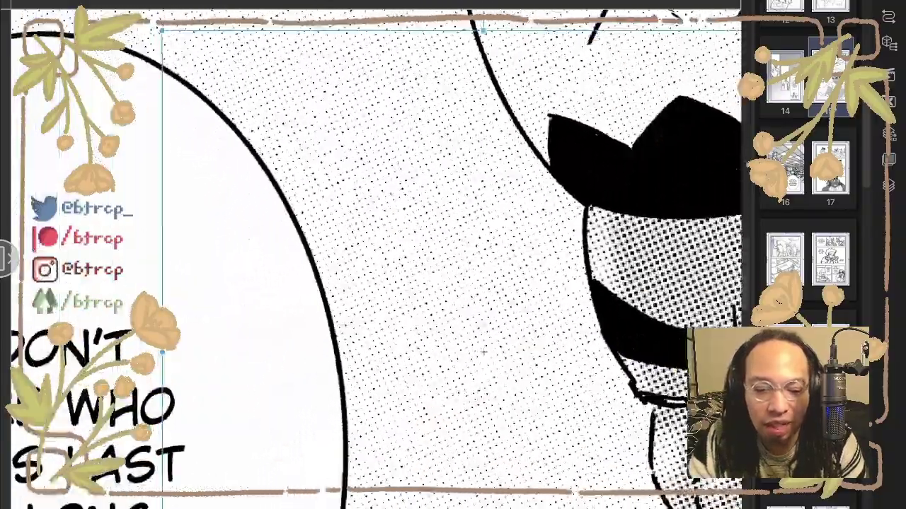
scroll(534, 380, up, 3)
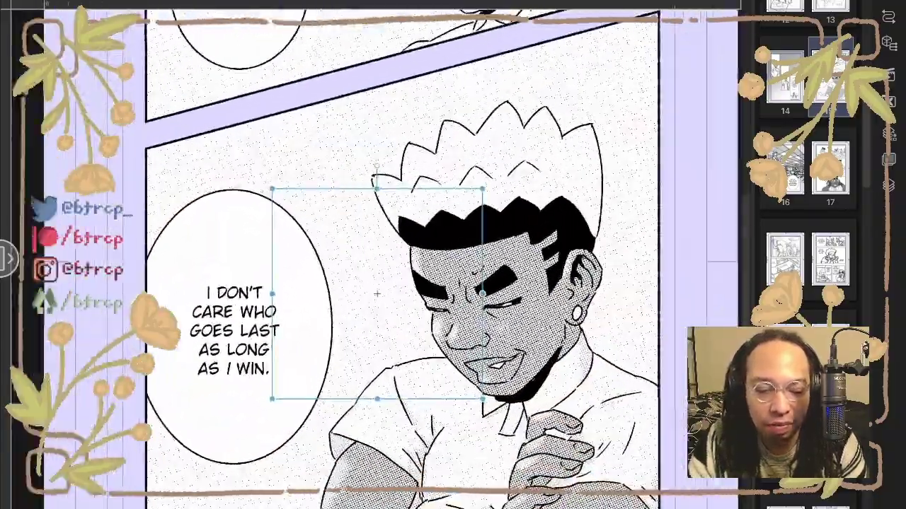
scroll(533, 379, down, 1)
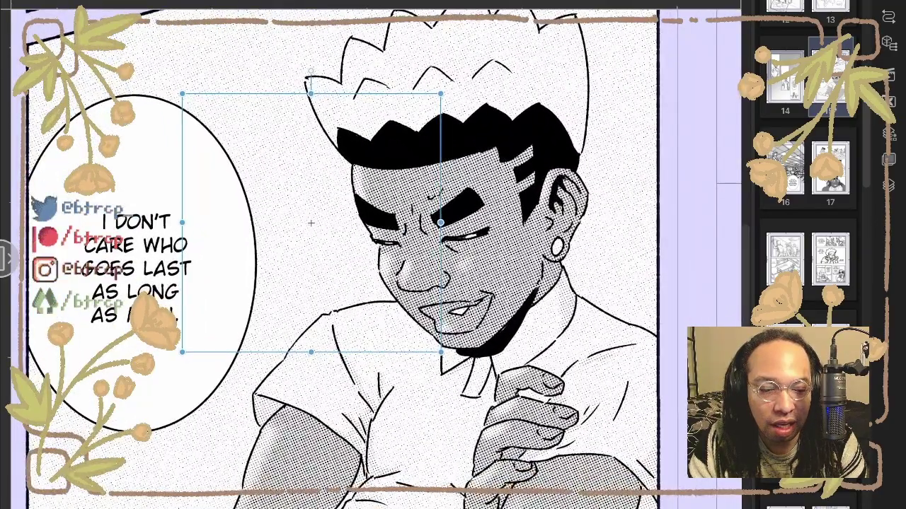
Select Layer 2 to clear the Paper texture's transform frame and examine the toned panel from several distances
click(888, 133)
click(888, 186)
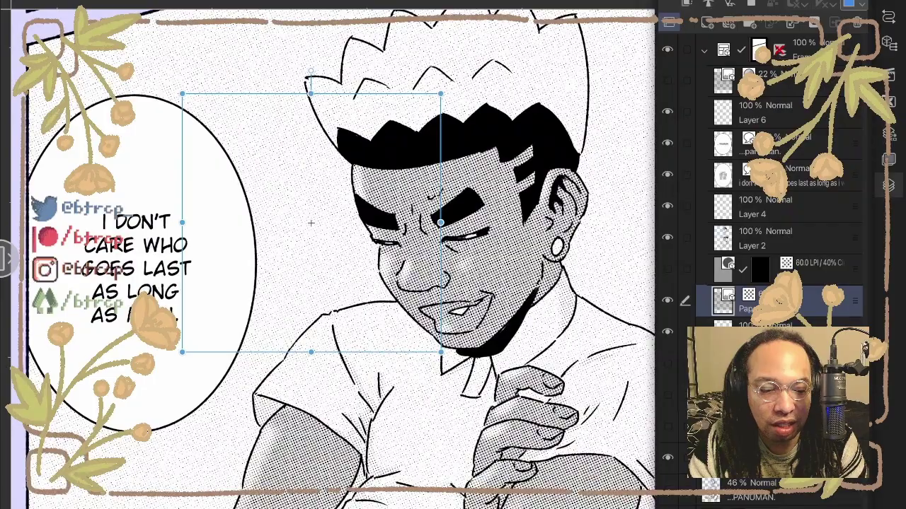
click(768, 238)
click(437, 194)
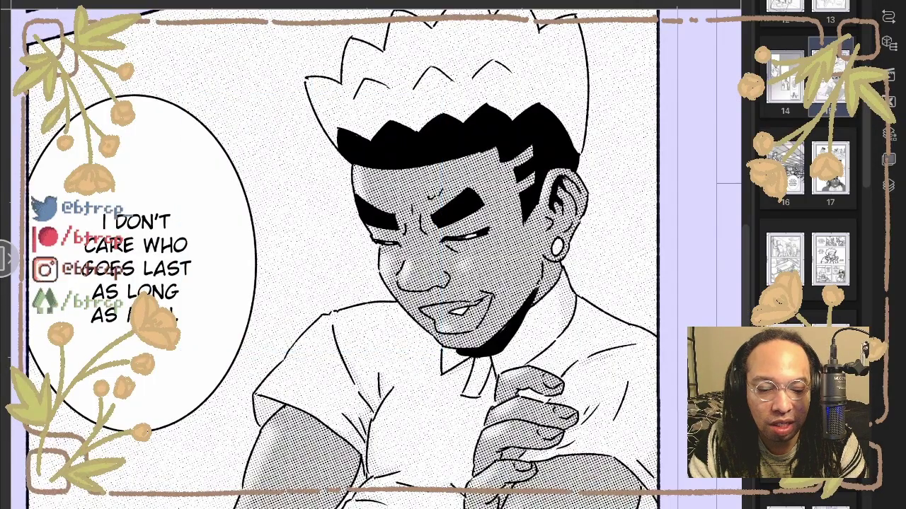
scroll(479, 199, down, 3)
scroll(452, 357, up, 4)
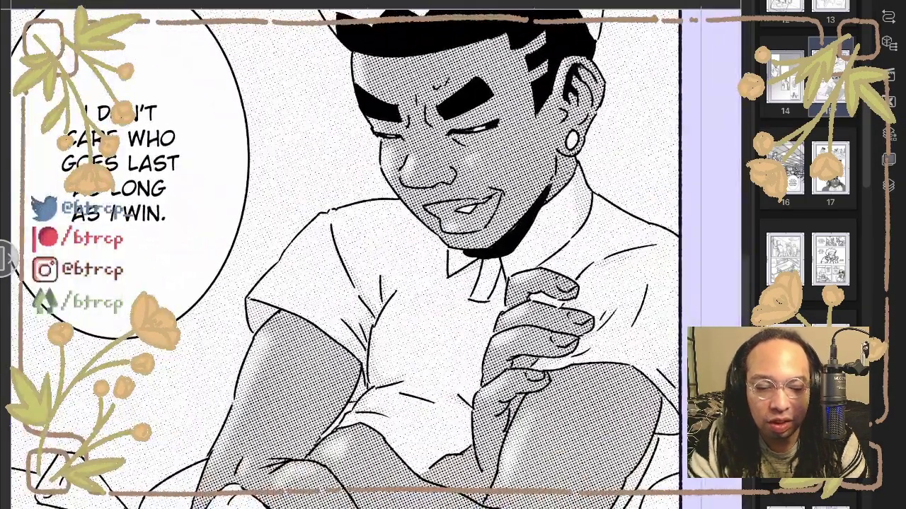
scroll(543, 321, down, 3)
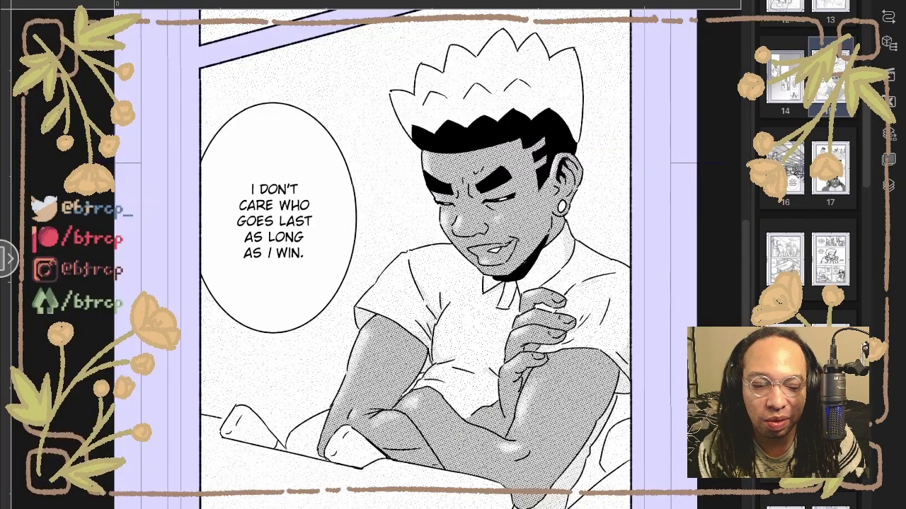
scroll(175, 216, up, 4)
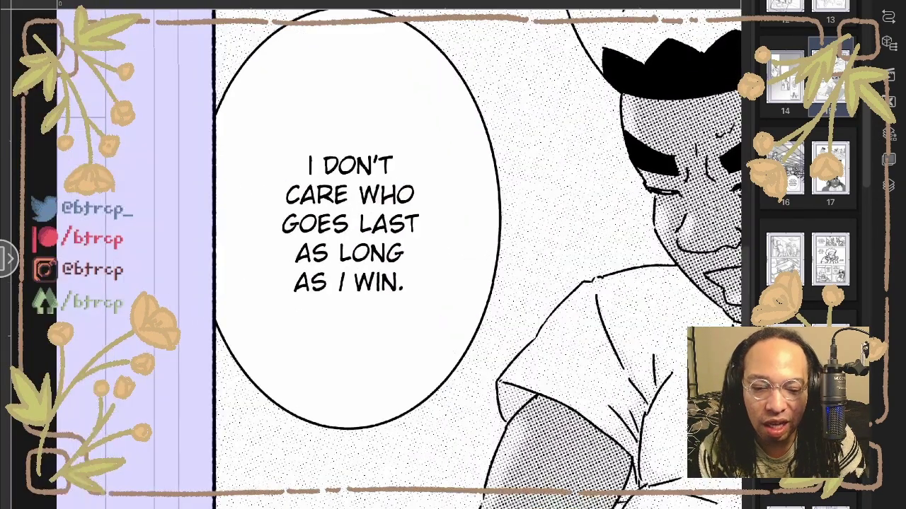
scroll(453, 255, down, 4)
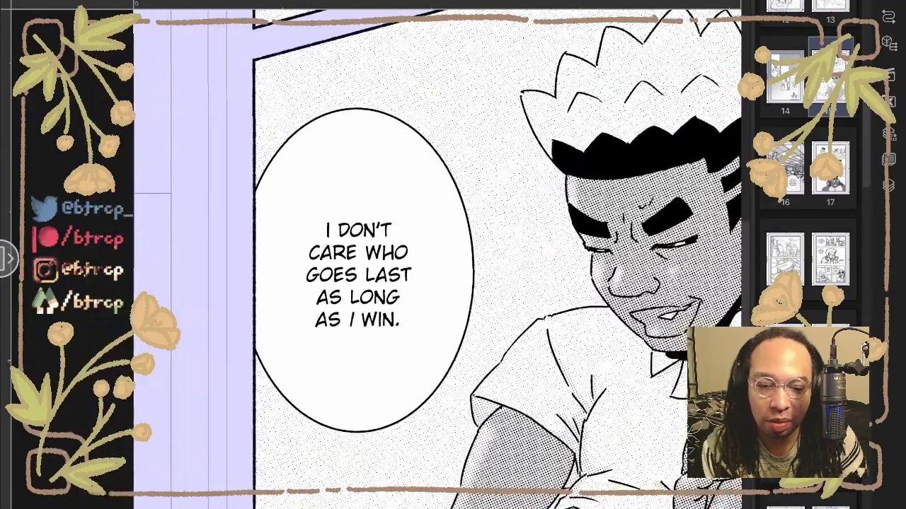
scroll(288, 247, down, 3)
scroll(404, 311, up, 3)
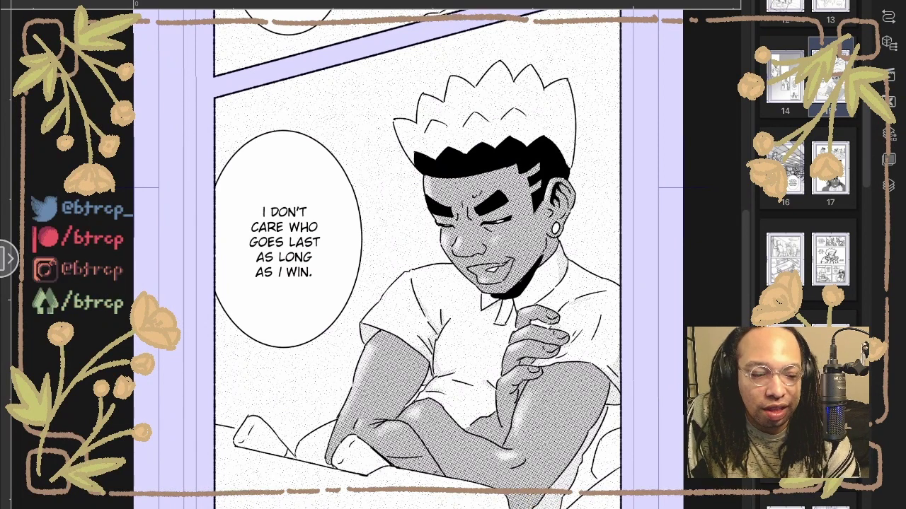
Hide the Paper texture in the panel and browse the page thumbnails around page 15
click(889, 186)
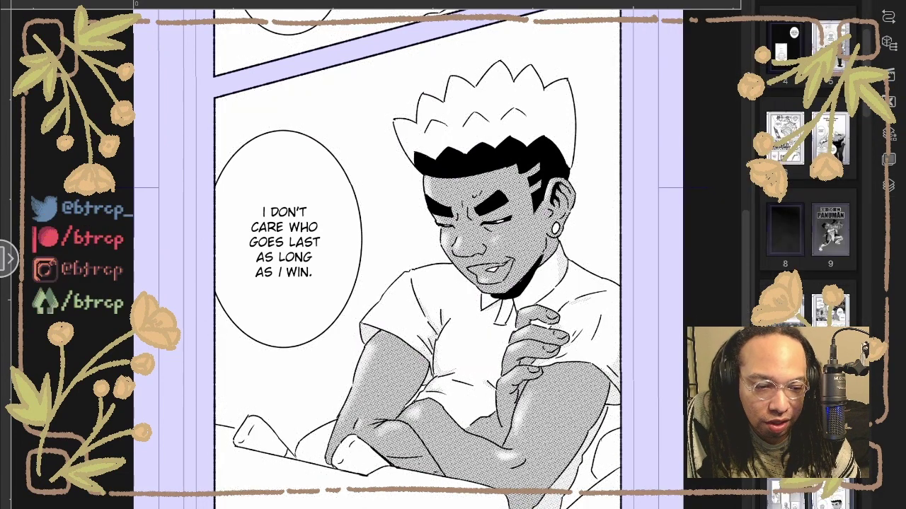
scroll(808, 198, down, 2)
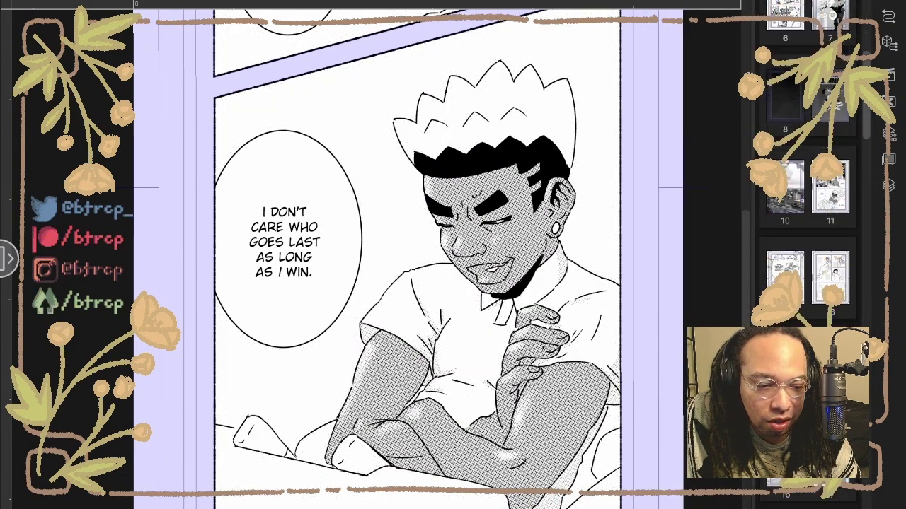
scroll(808, 177, down, 3)
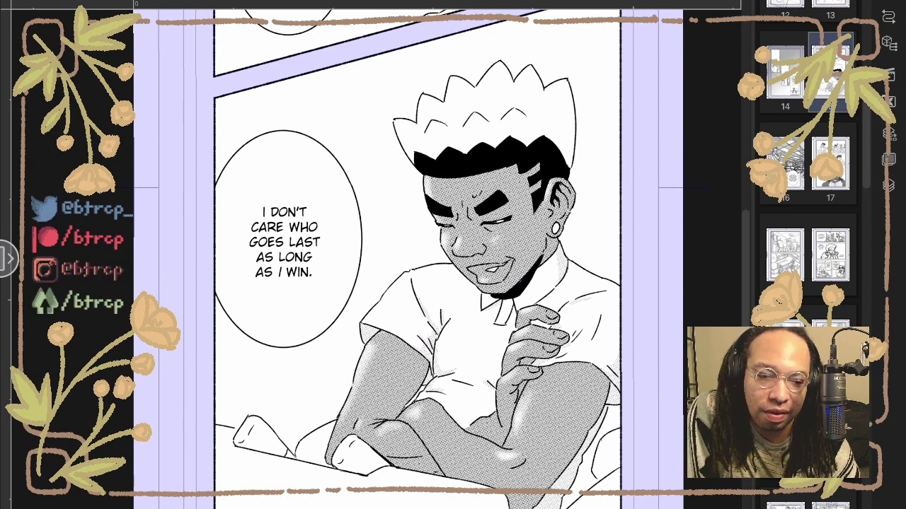
scroll(809, 163, up, 2)
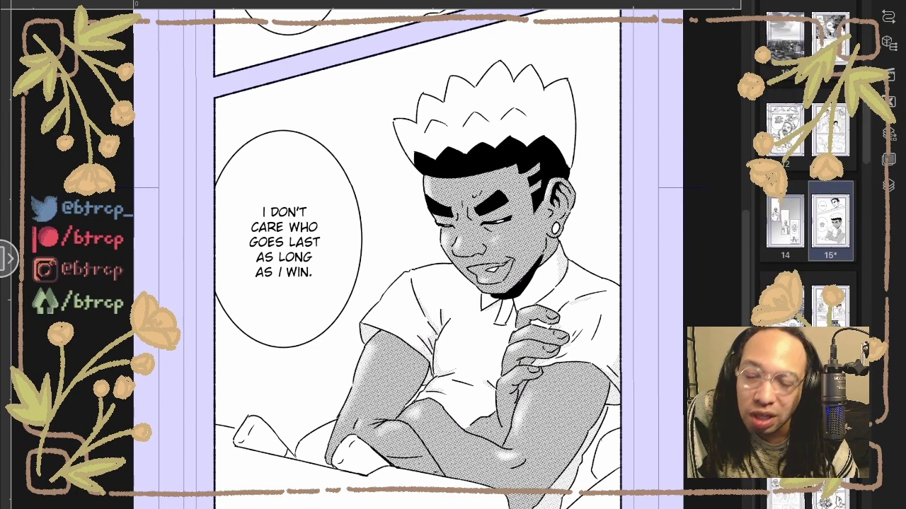
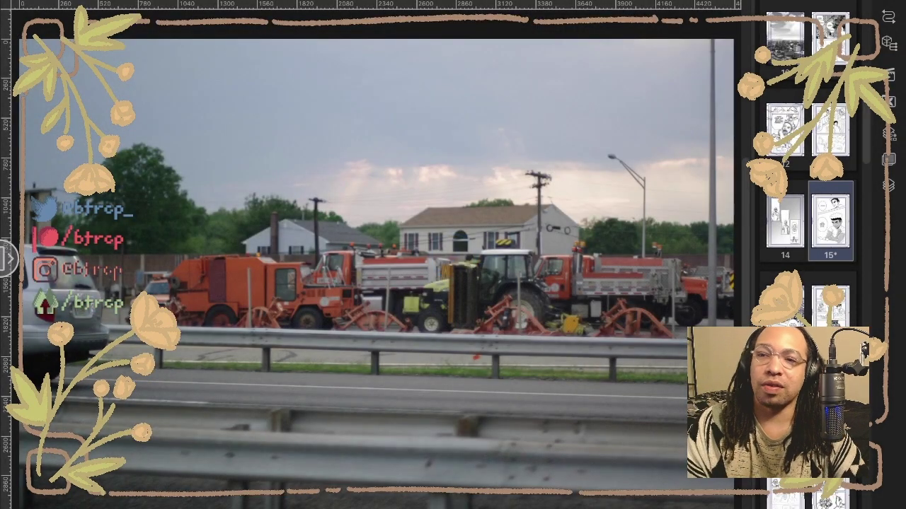
Turn on the Tone effect for the full-size roadside photo so it is rendered as halftone dots
scroll(454, 236, down, 3)
scroll(467, 292, up, 3)
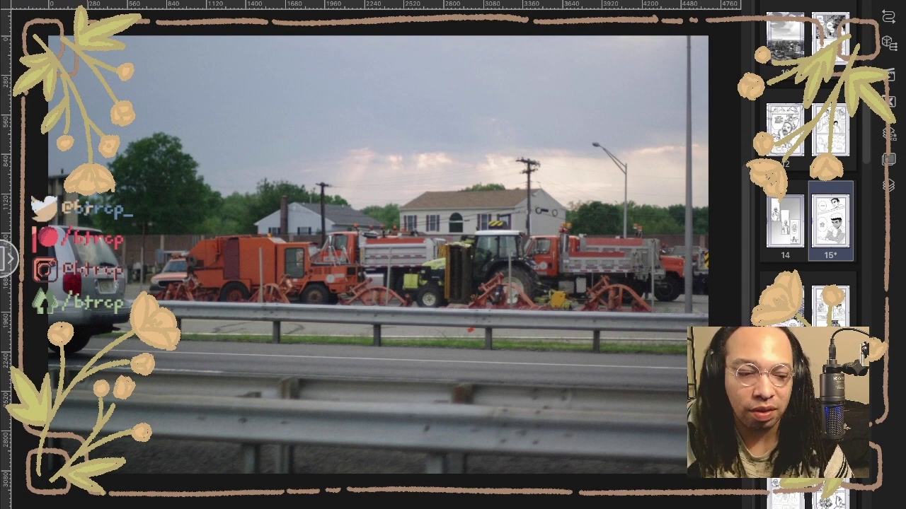
click(888, 133)
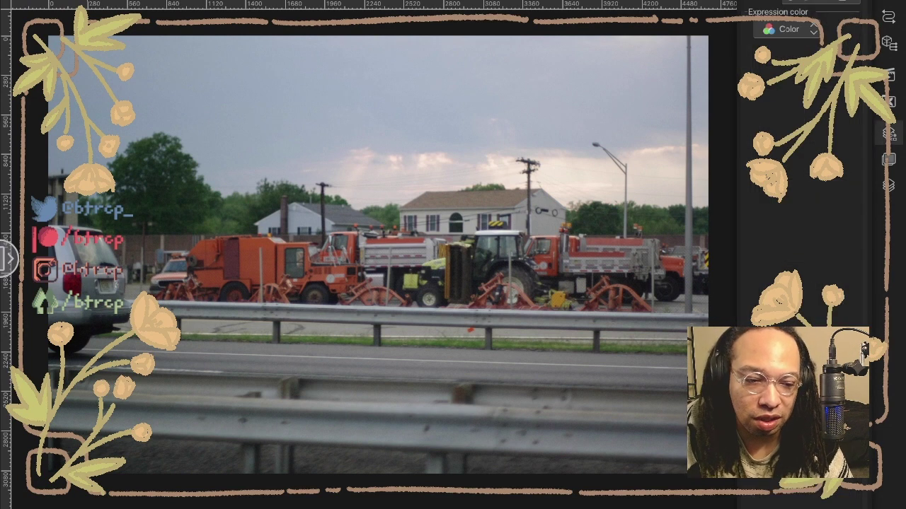
click(824, 2)
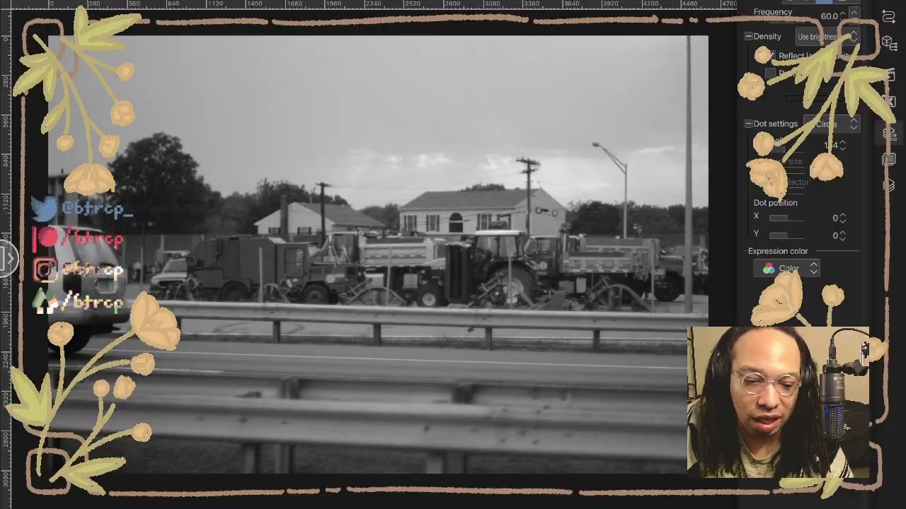
click(888, 133)
Examine the photo's halftone dots up close and as a whole, and undo the Tone effect
scroll(409, 276, up, 5)
scroll(400, 304, up, 1)
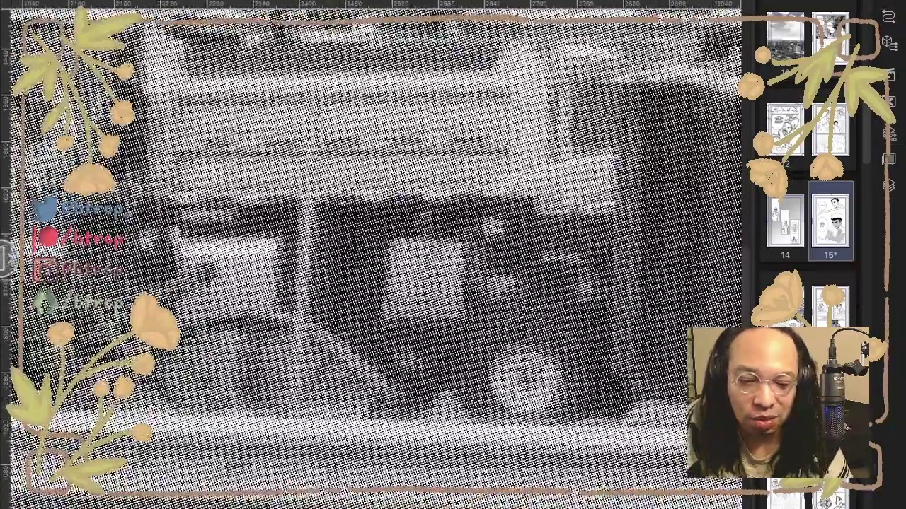
scroll(439, 290, down, 6)
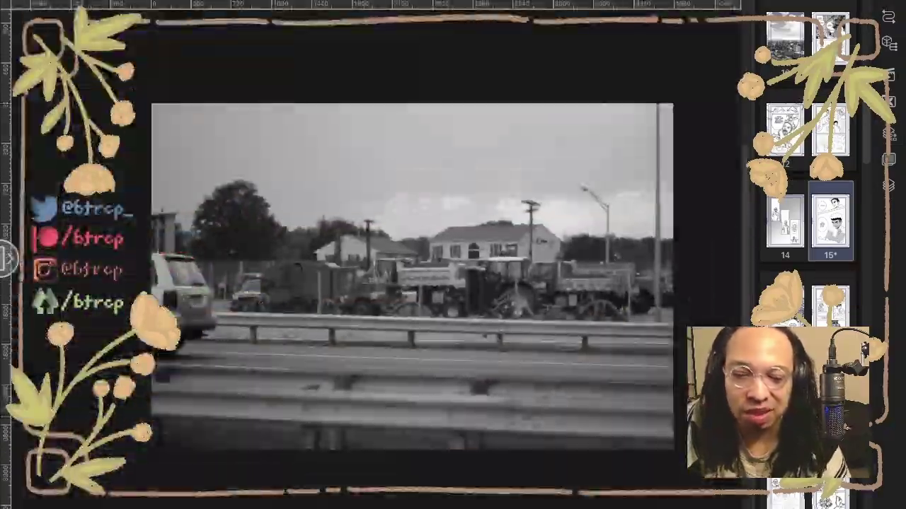
click(112, 1)
key(Escape)
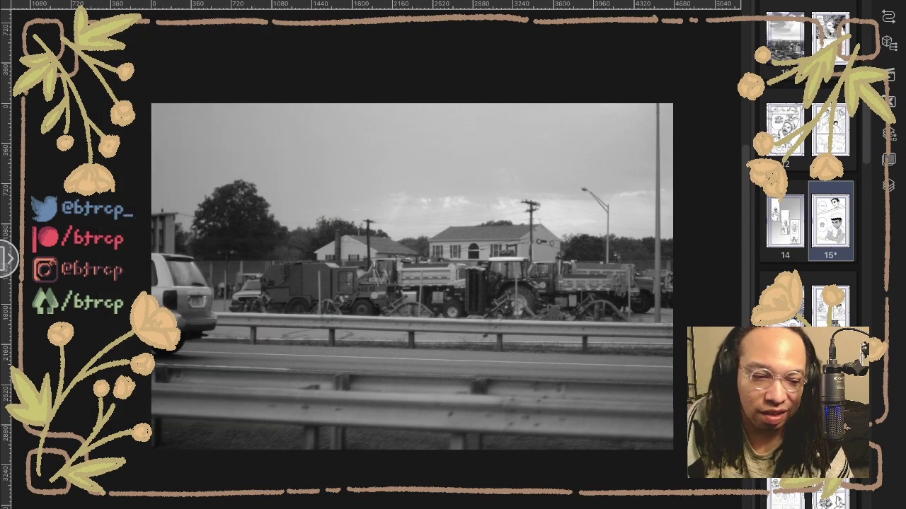
click(889, 185)
key(ctrl+z)
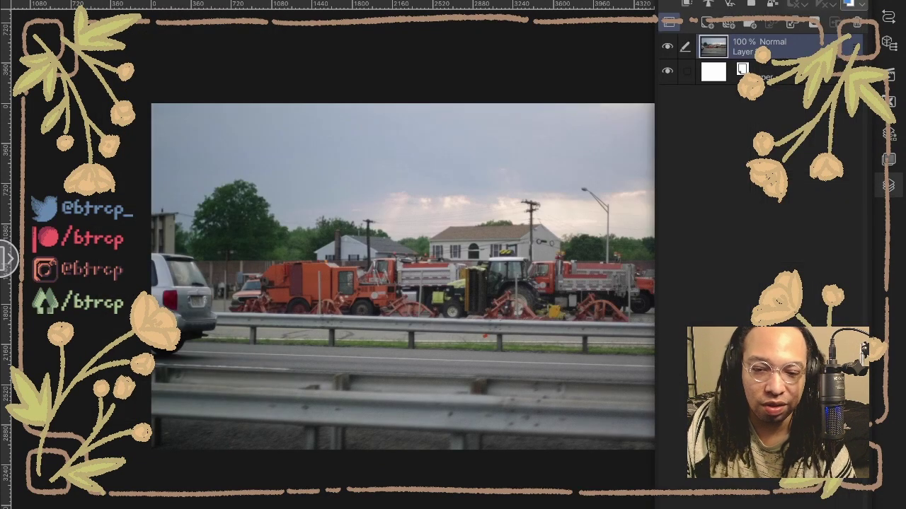
Change the image resolution to a width of 2000 px, keeping proportions, and fit the resized photo to the view
click(79, 1)
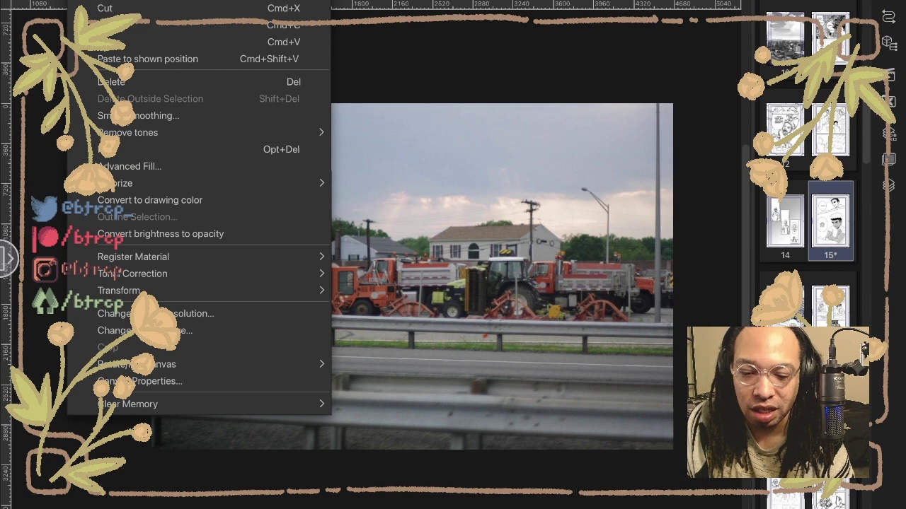
click(156, 313)
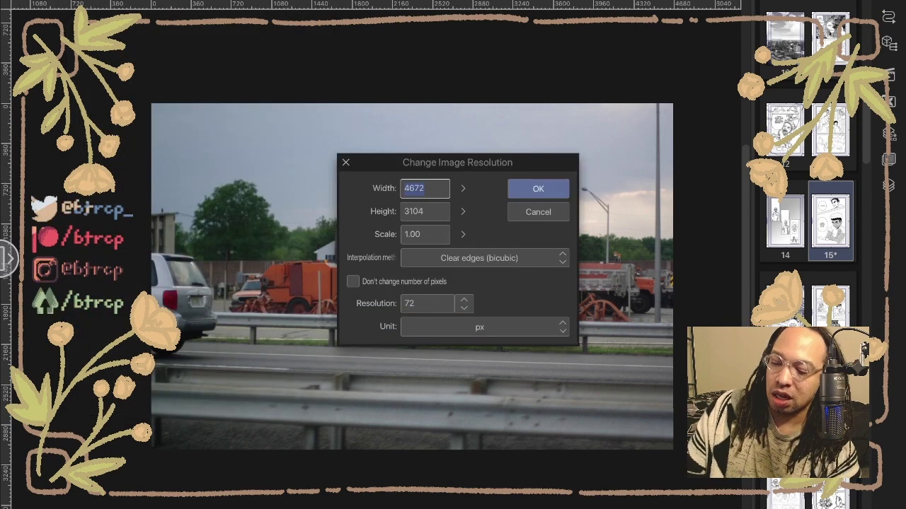
text(2000)
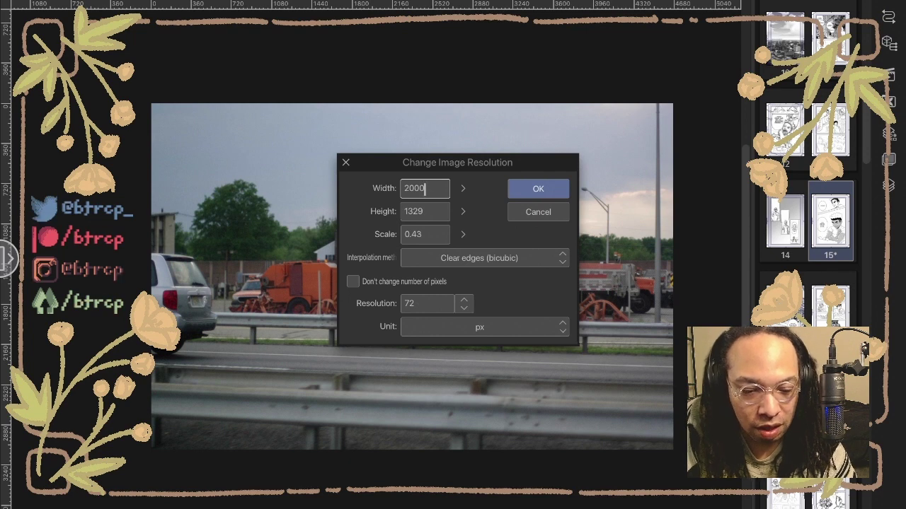
key(Return)
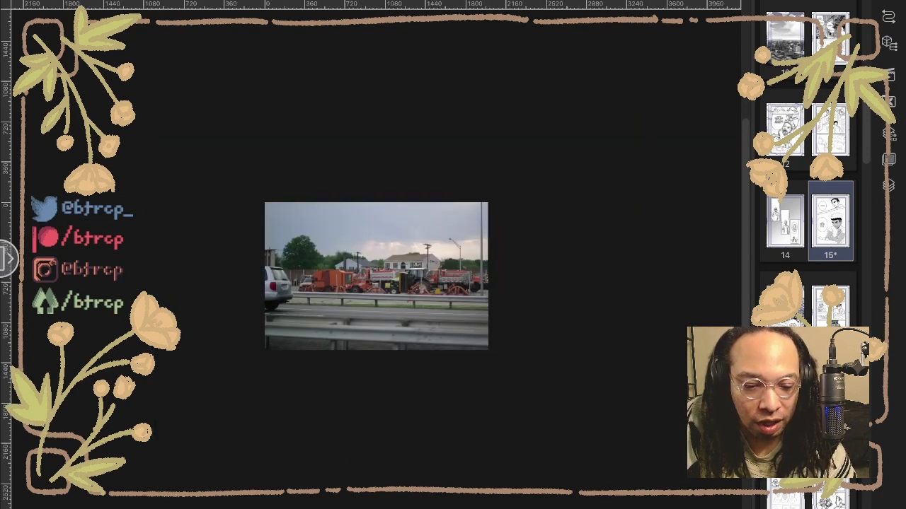
key(ctrl+0)
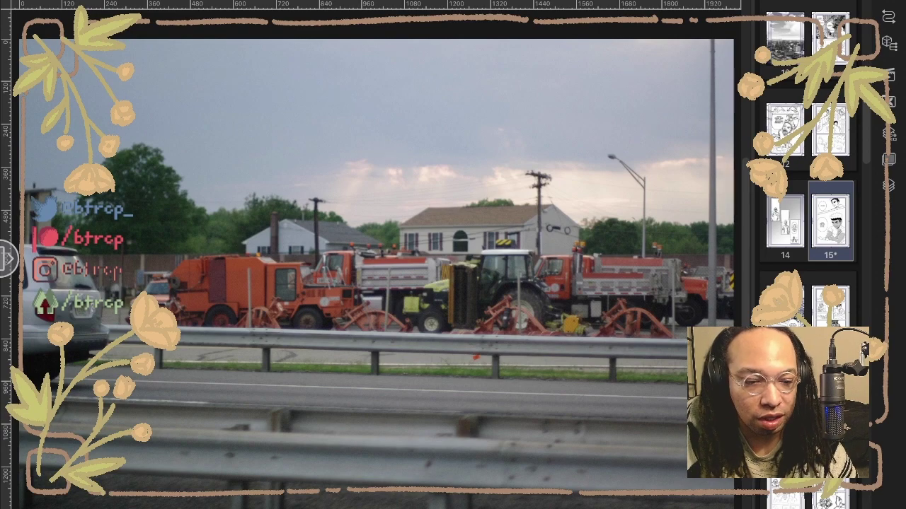
Turn on the Tone effect for the resized photo at a frequency of 60.0 with circular dots
click(888, 134)
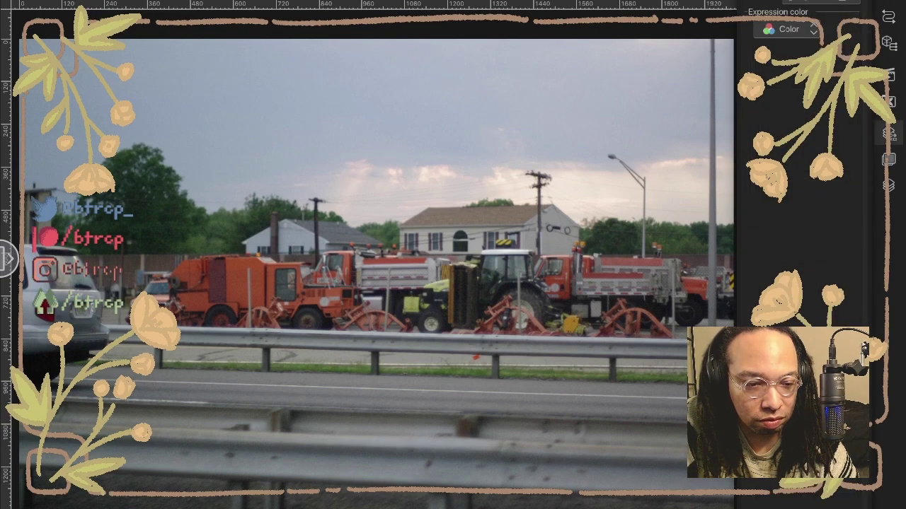
click(825, 1)
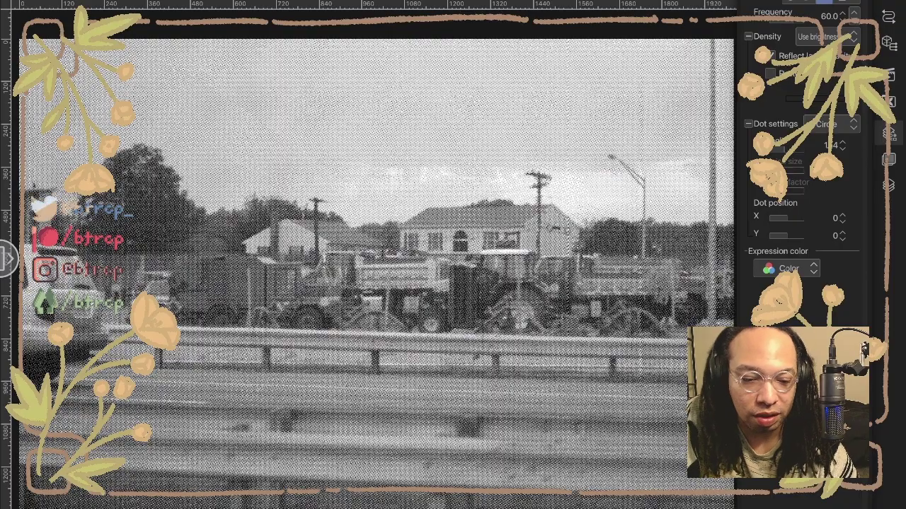
click(888, 133)
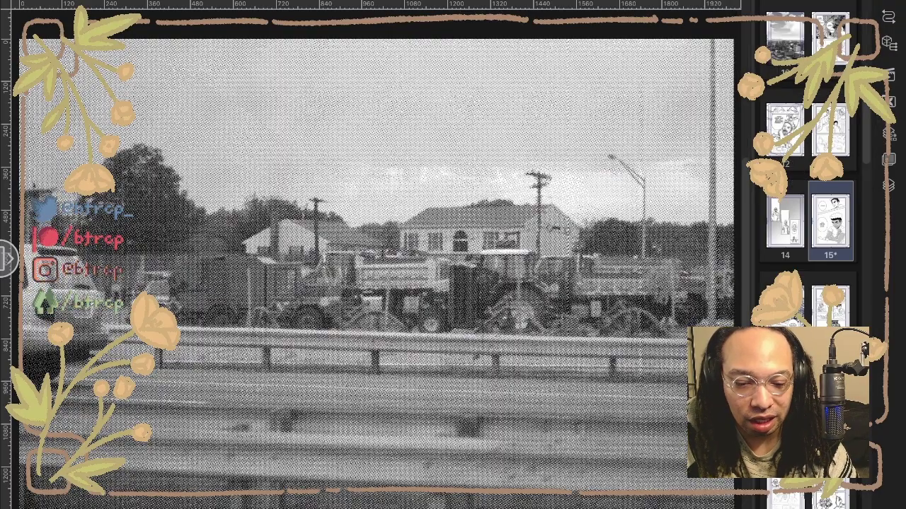
Examine the resized photo's dot pattern at several zoom levels and undo the Tone effect
scroll(430, 283, up, 5)
scroll(430, 283, down, 5)
scroll(430, 283, up, 2)
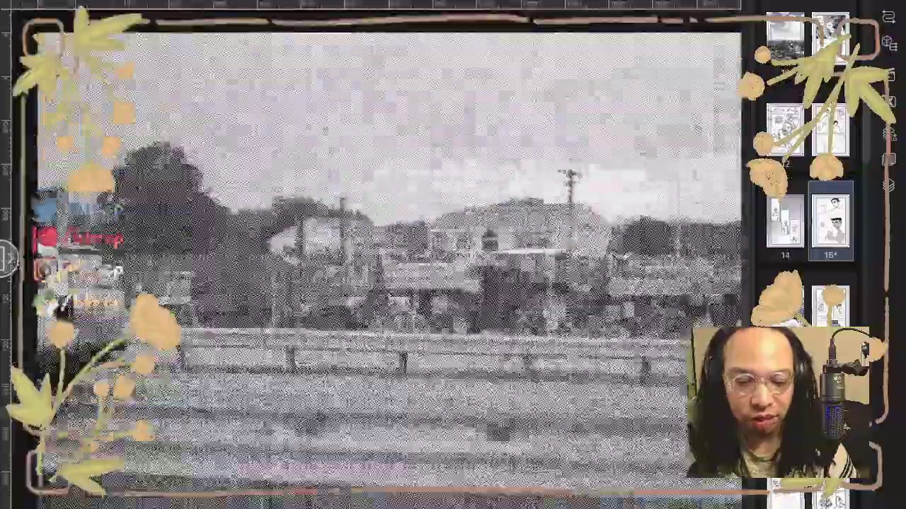
scroll(430, 283, down, 1)
scroll(431, 284, down, 2)
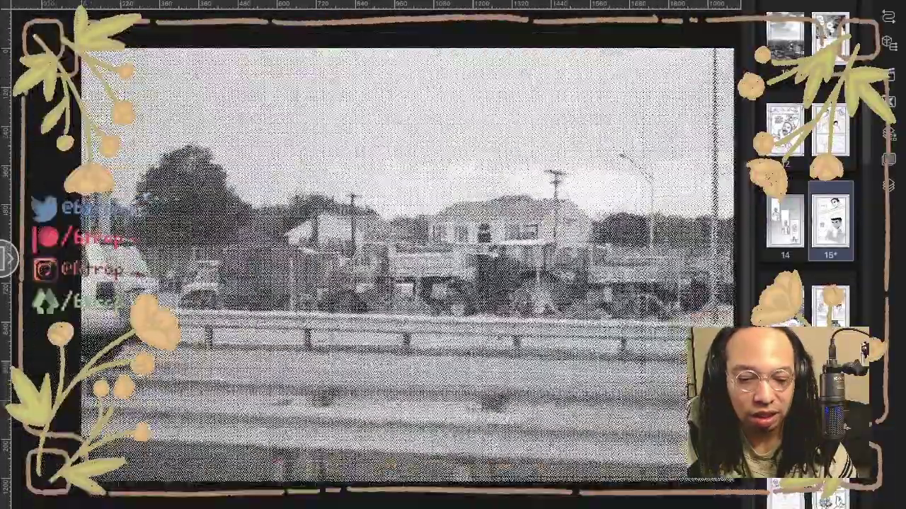
scroll(430, 283, up, 1)
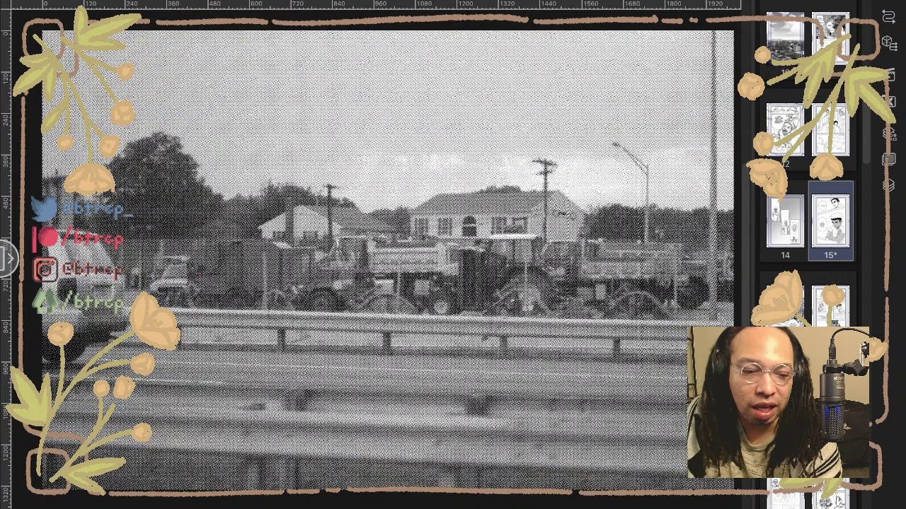
key(ctrl+z)
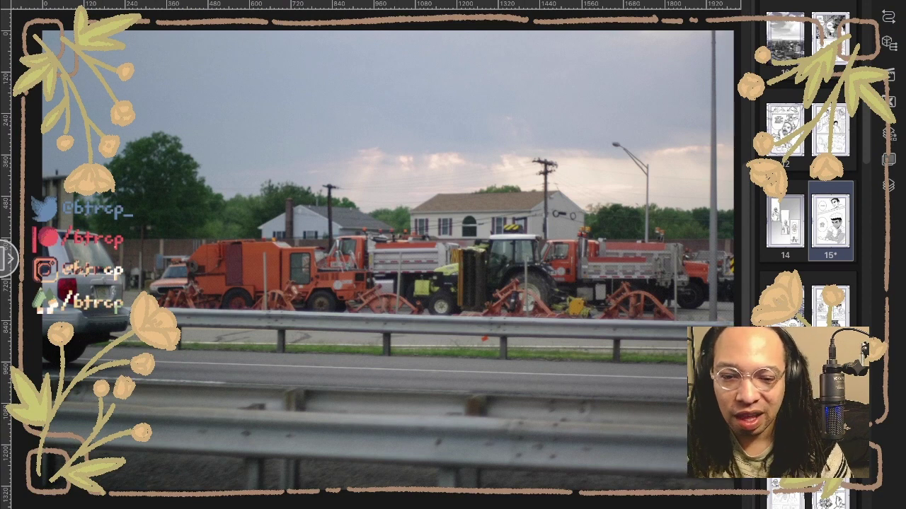
Add a Level Correction layer with the white input at about two thirds of the range, a slightly raised black point and slightly darker midtones
click(211, 1)
click(271, 4)
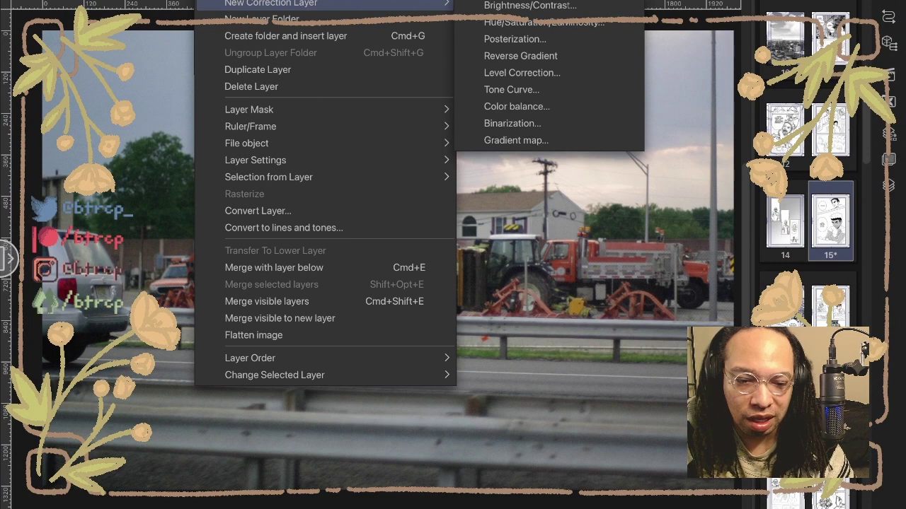
click(521, 72)
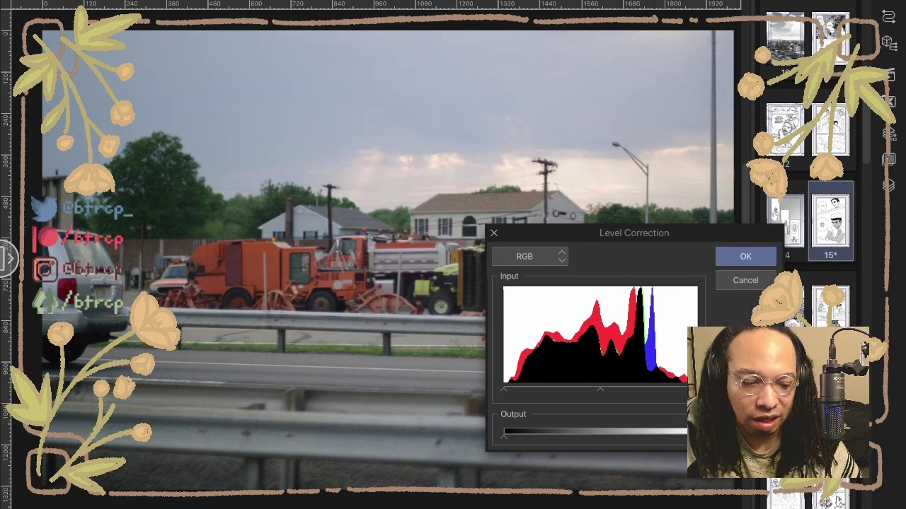
drag(622, 233, 557, 252)
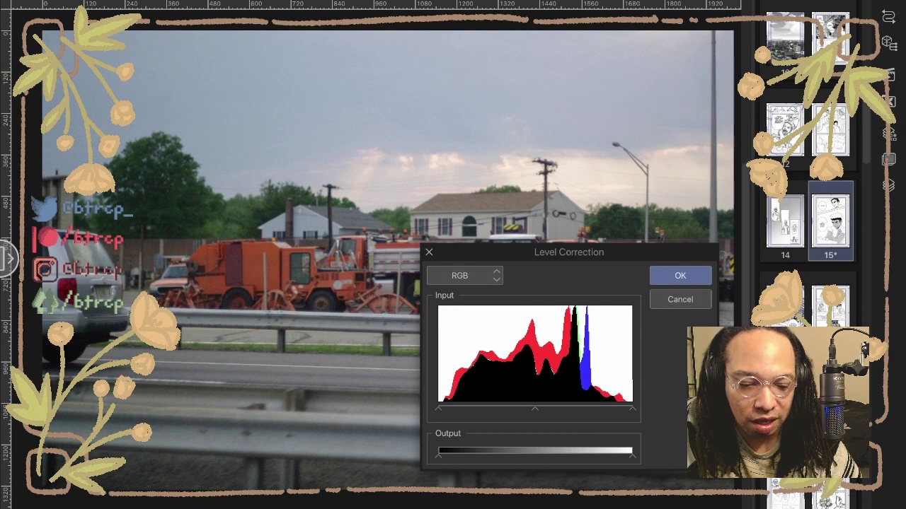
drag(632, 409, 567, 409)
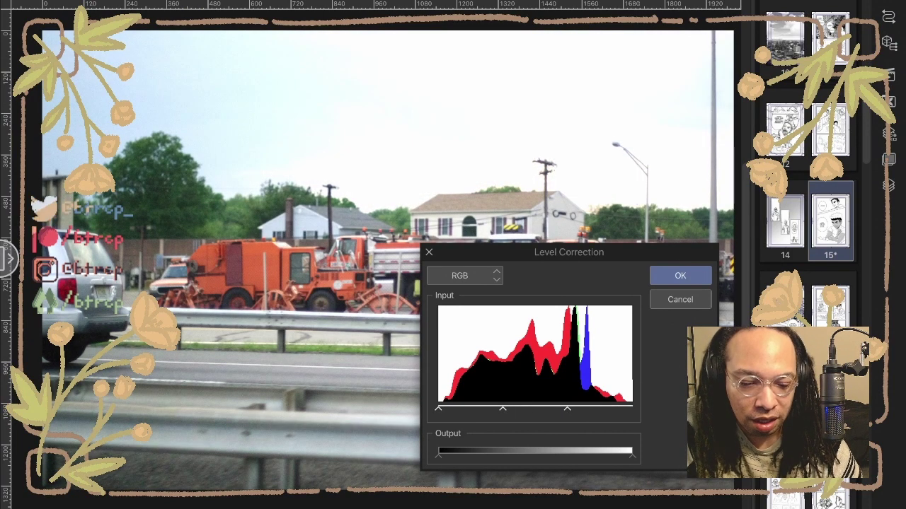
mouse_move(438, 409)
mouse_down()
mouse_move(455, 409)
mouse_move(440, 409)
mouse_up()
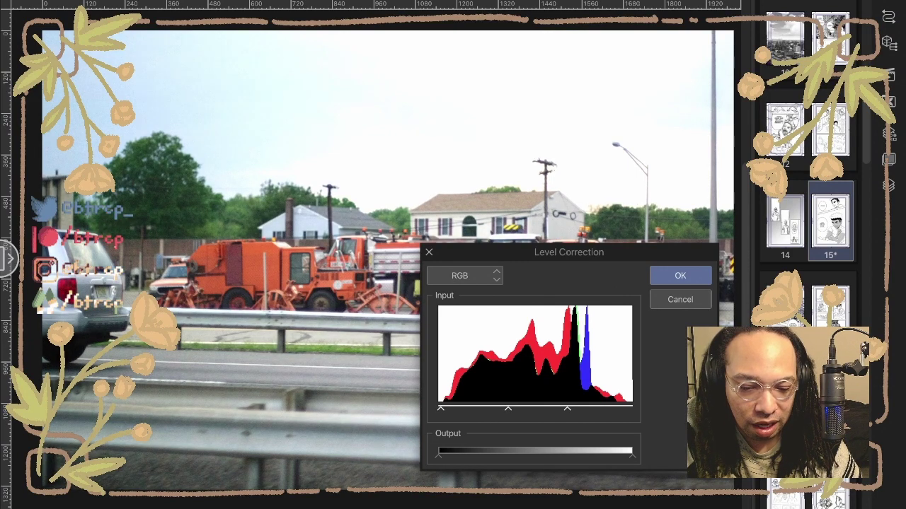
drag(508, 409, 511, 409)
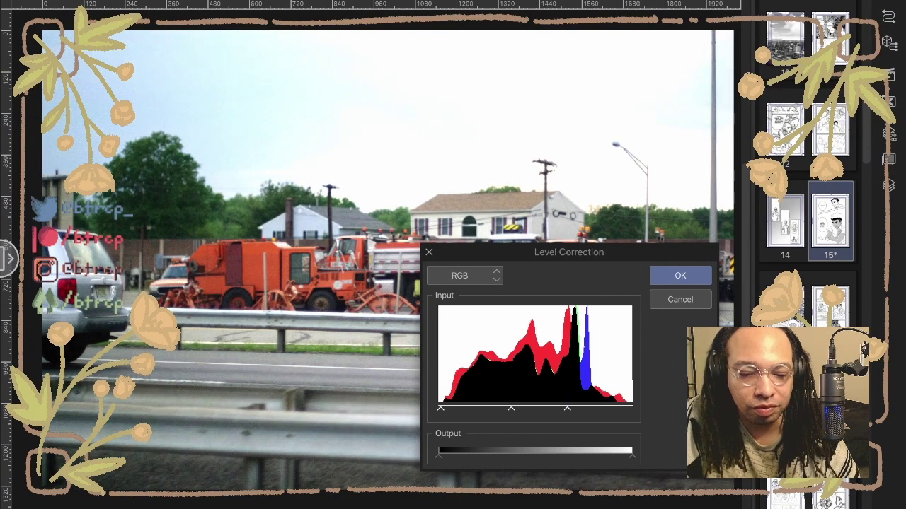
key(Return)
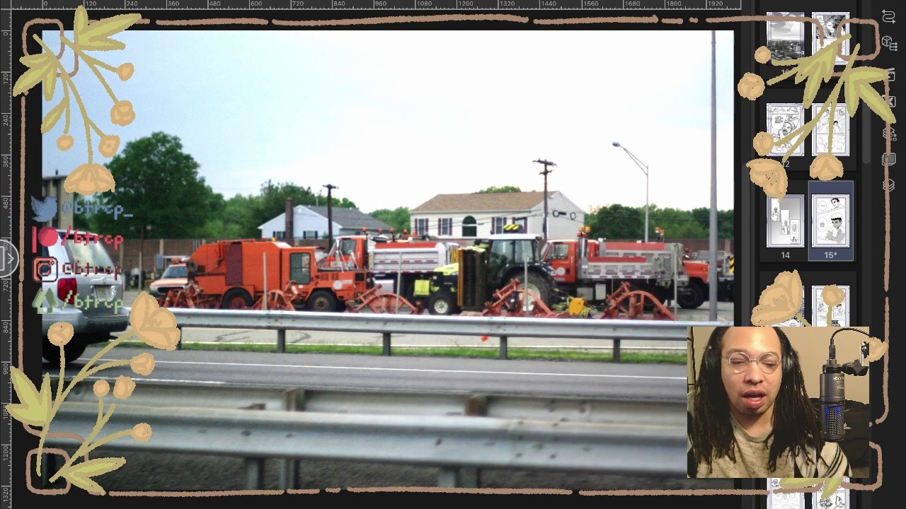
Select the Level Correction layer together with the photo layer and group both in a new folder
click(889, 134)
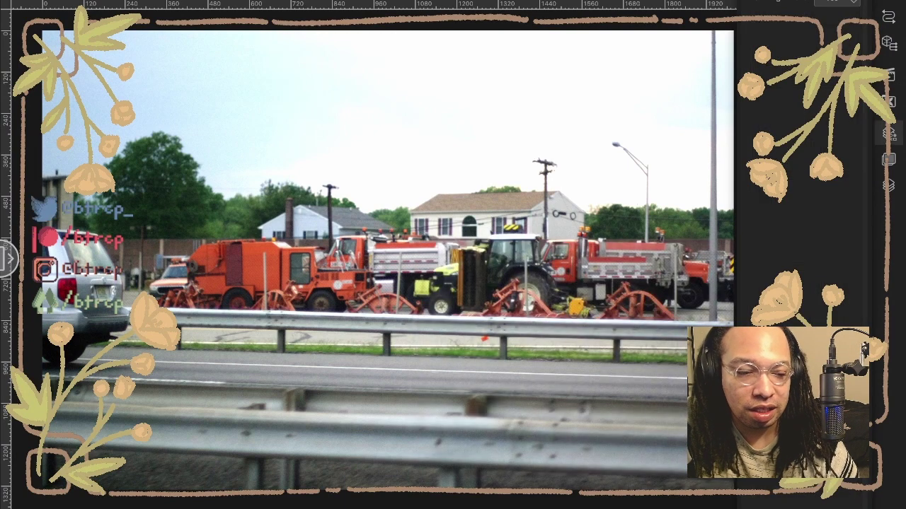
click(888, 186)
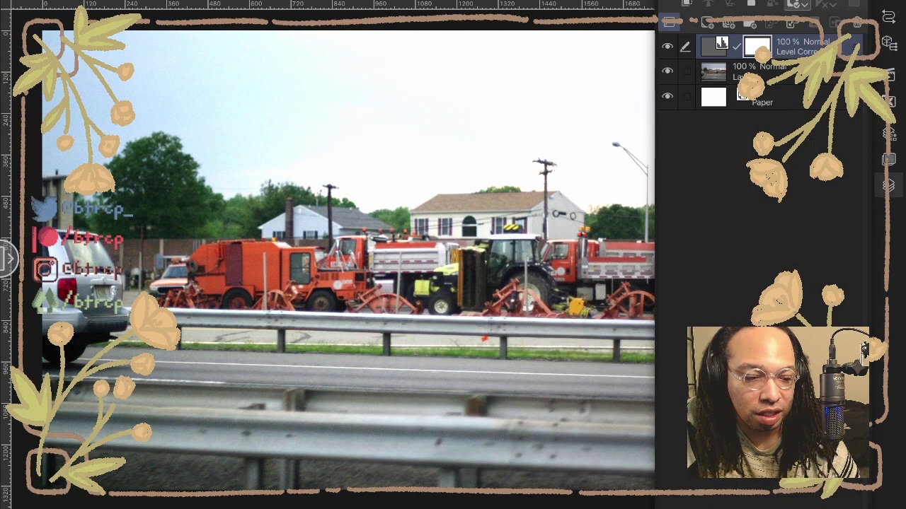
click(760, 71)
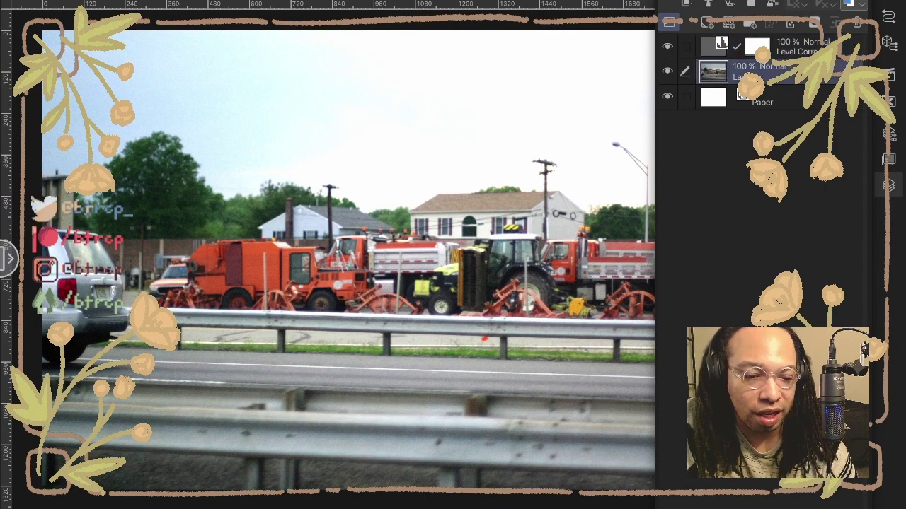
click(685, 47)
right_click(713, 67)
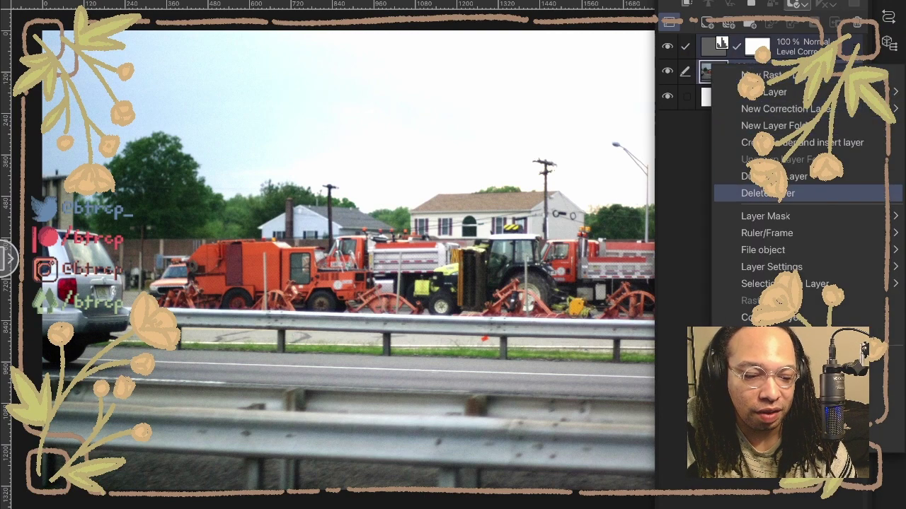
mouse_move(764, 215)
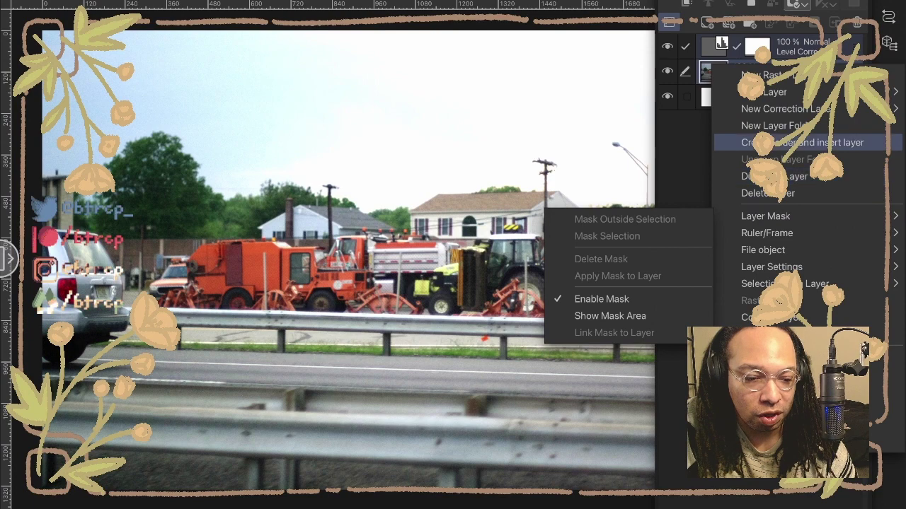
click(802, 142)
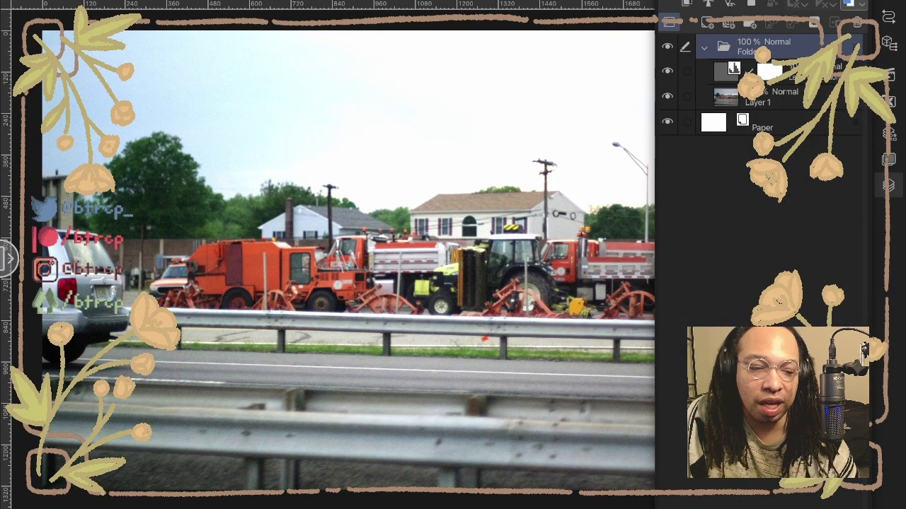
Examine the toned background photo and the character's dot shading on the manga page at several zoom levels
click(888, 186)
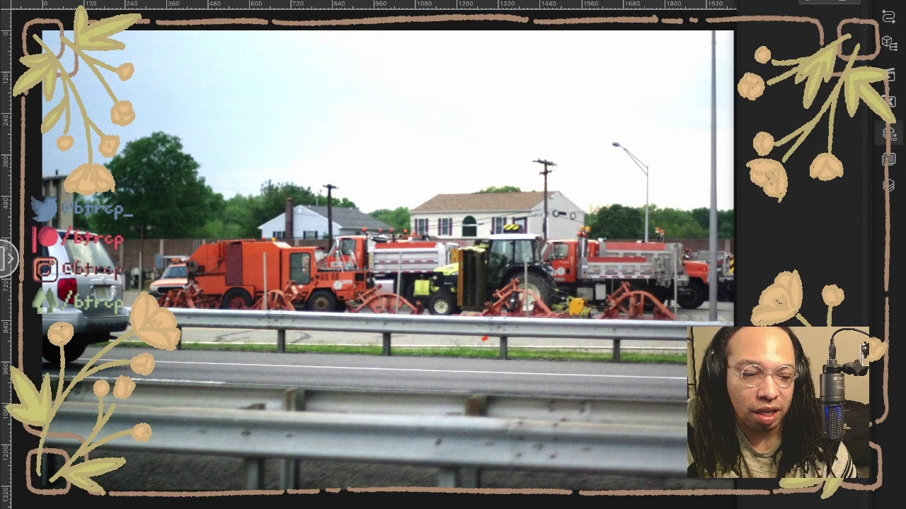
click(889, 135)
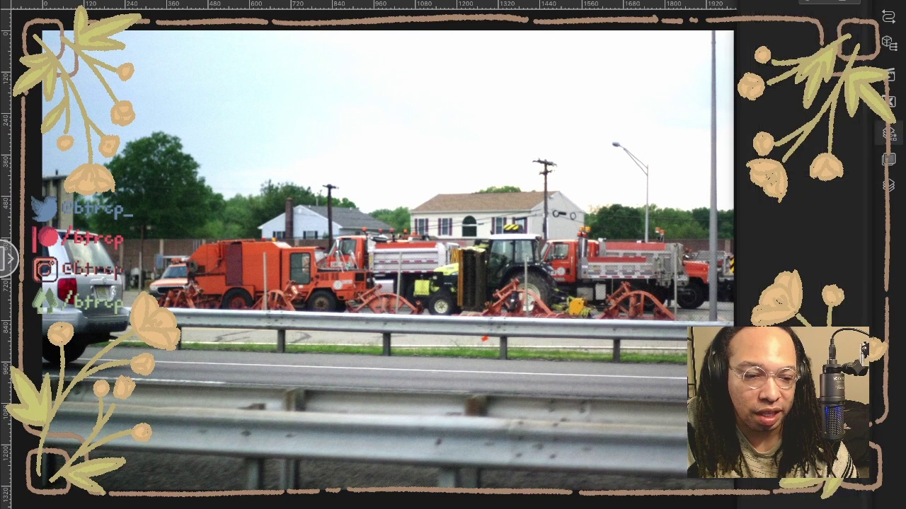
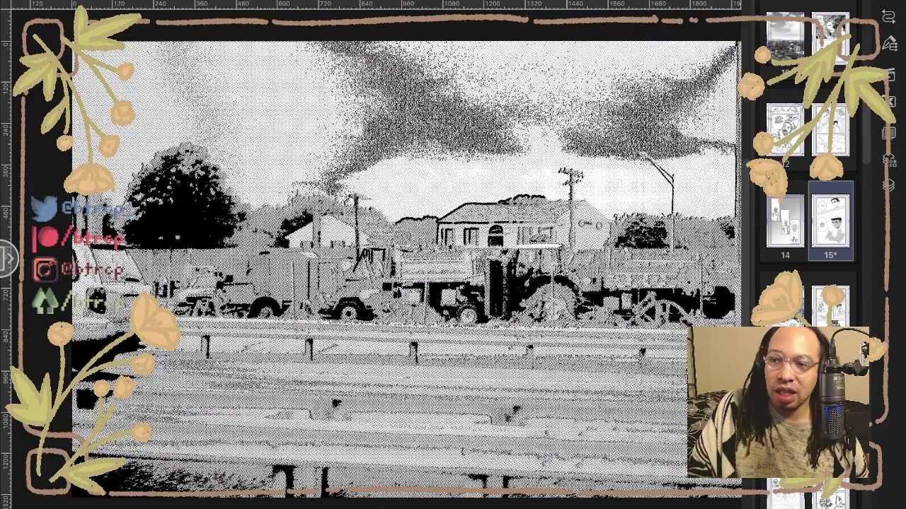
scroll(580, 324, down, 2)
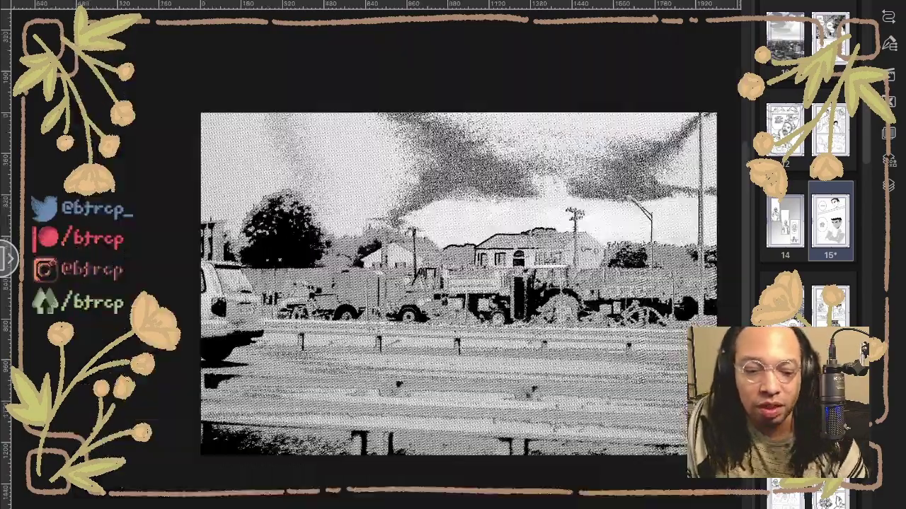
key(ctrl+plus)
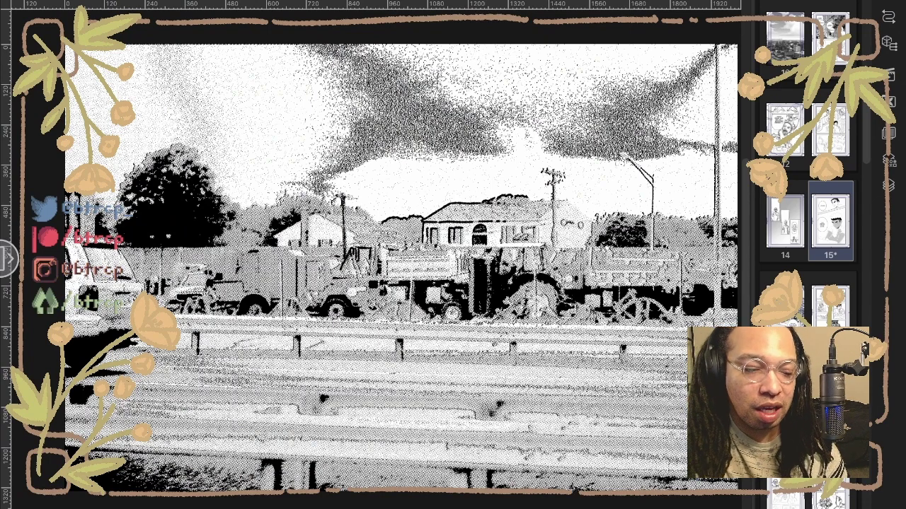
click(888, 186)
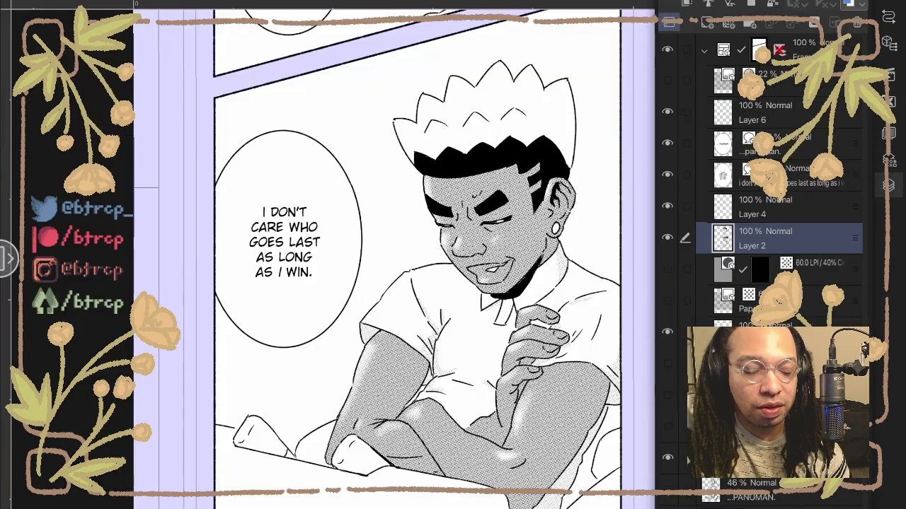
click(889, 186)
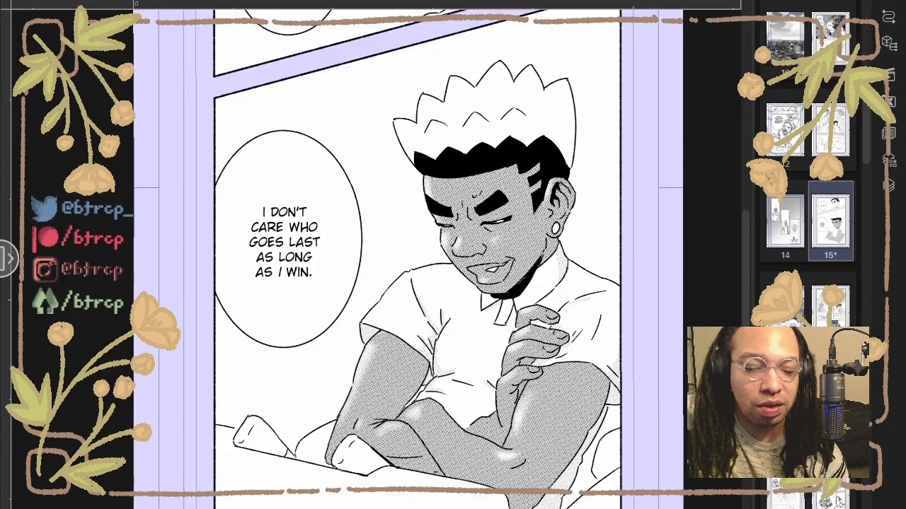
scroll(557, 246, up, 5)
scroll(557, 246, down, 2)
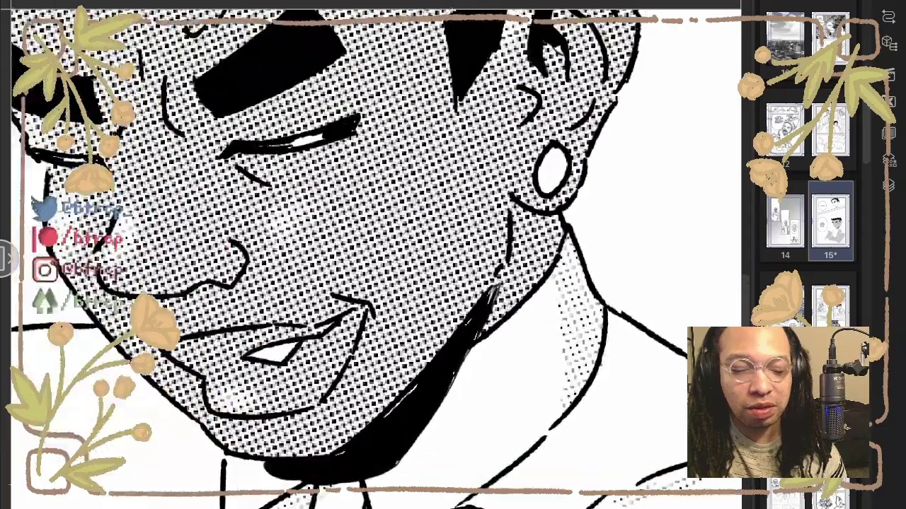
scroll(556, 246, down, 5)
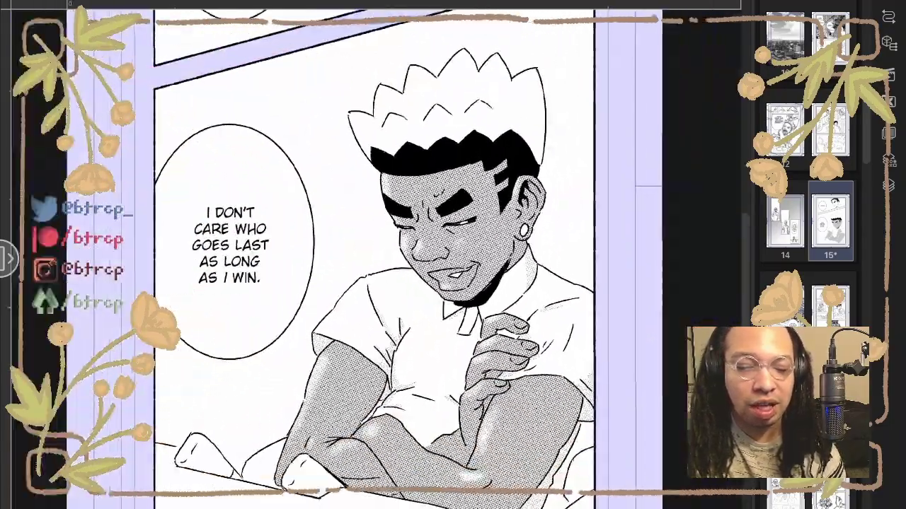
Hide the highlighted skin shading and show the flat toned layer covering the character's hair, skin and shirt
click(889, 161)
click(888, 186)
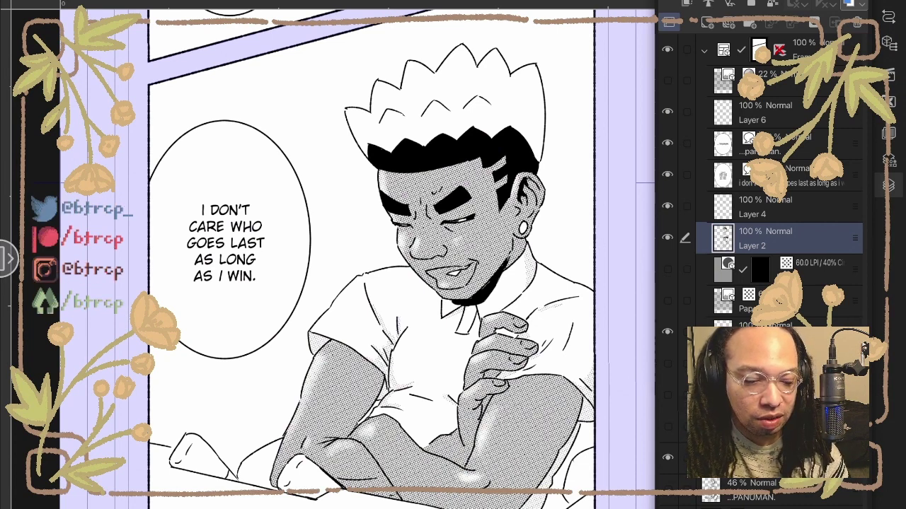
click(667, 331)
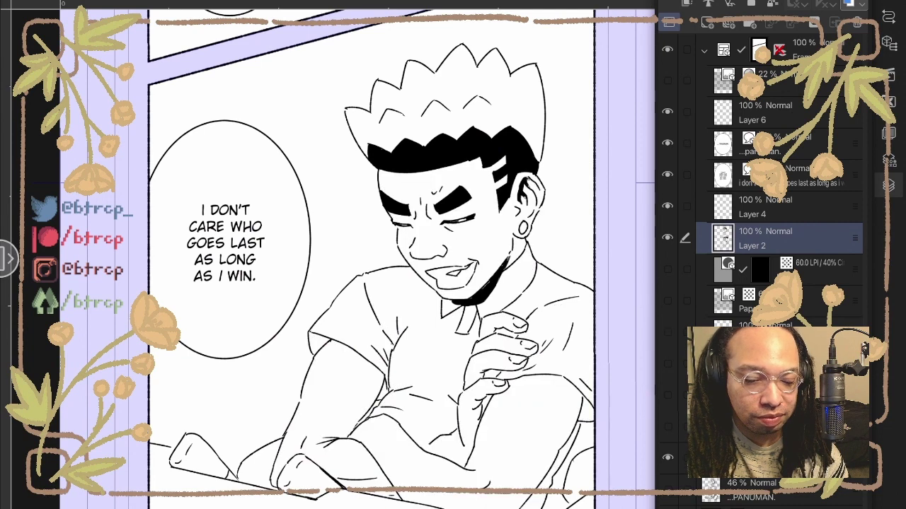
click(771, 395)
click(667, 394)
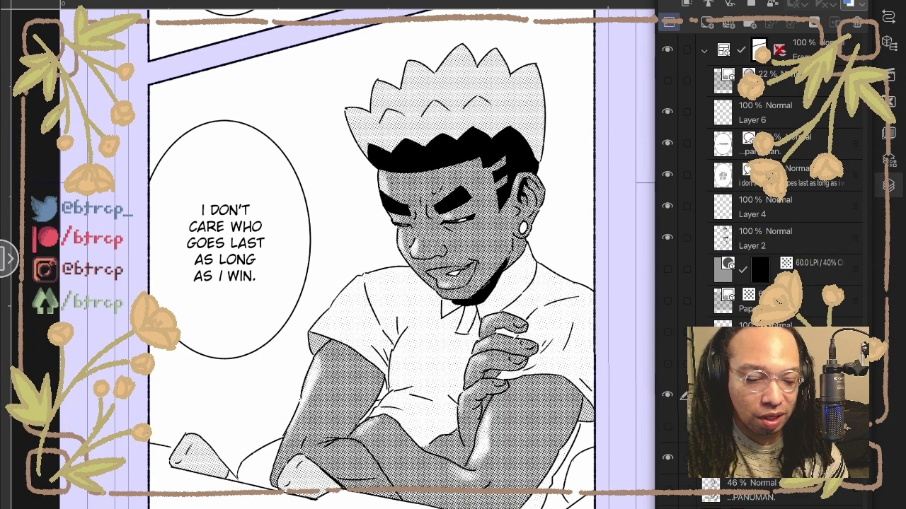
click(667, 395)
click(668, 426)
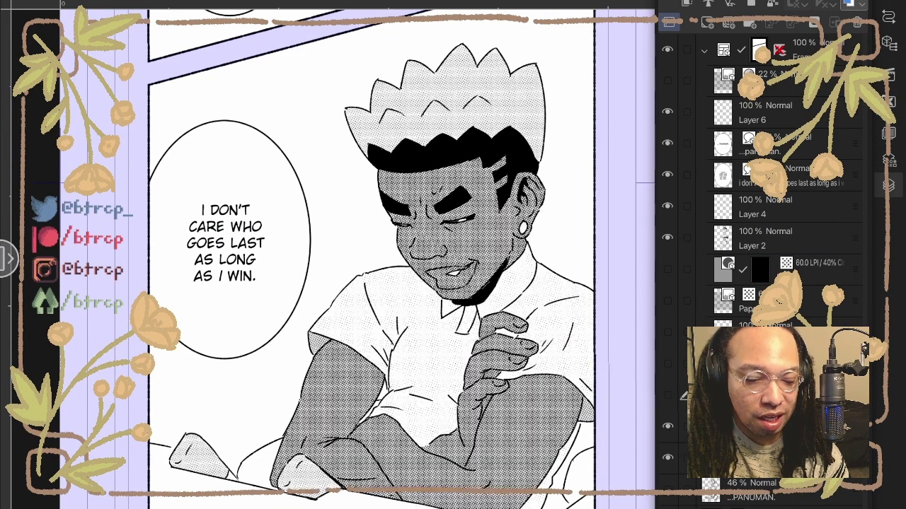
Try a tone frequency of 24.6 on the character's flat shading layer, check the page, and undo the change
click(889, 160)
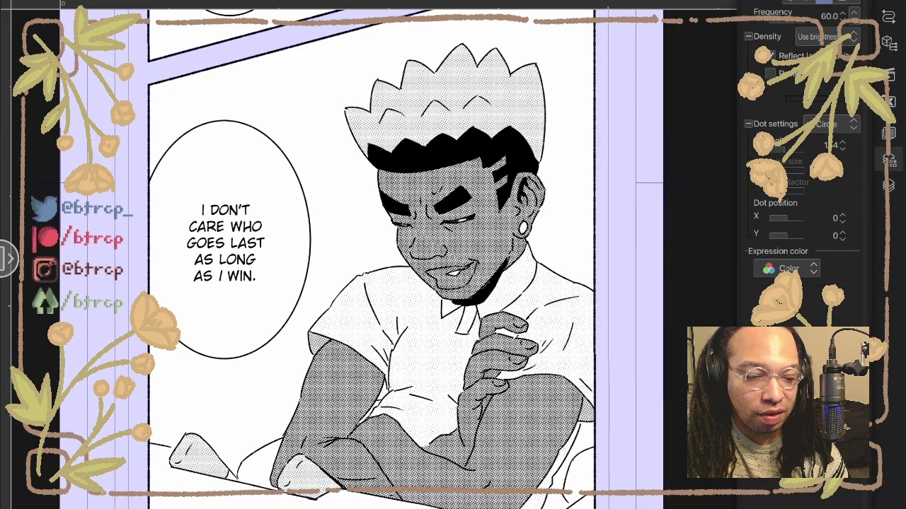
drag(793, 21, 778, 21)
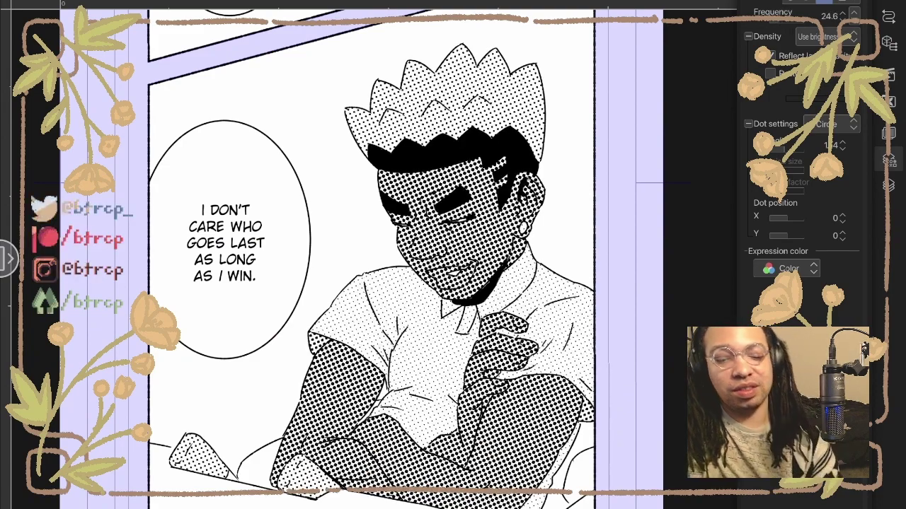
click(889, 161)
scroll(454, 285, down, 5)
scroll(481, 318, up, 2)
scroll(538, 291, up, 1)
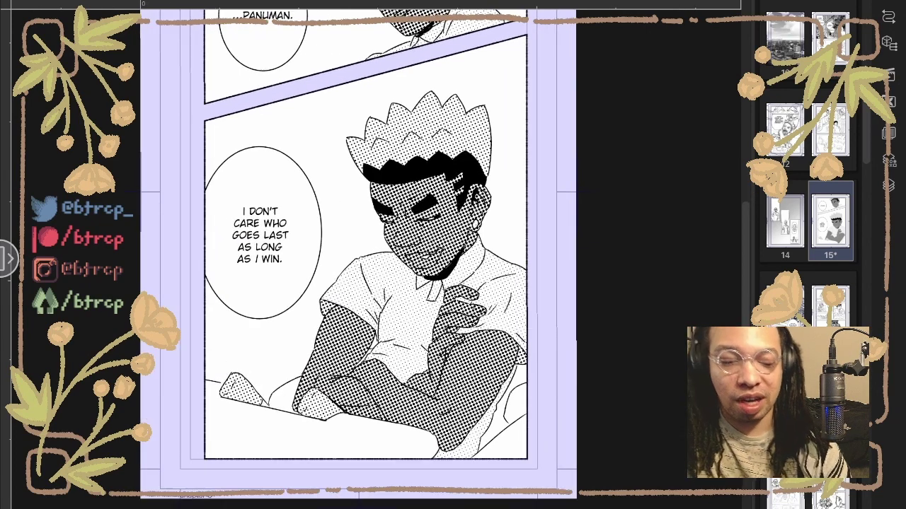
click(889, 185)
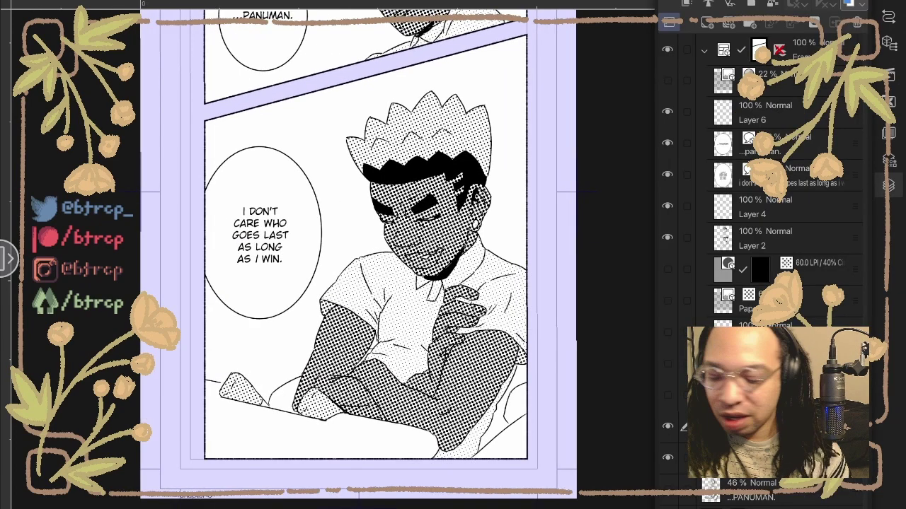
key(ctrl+z)
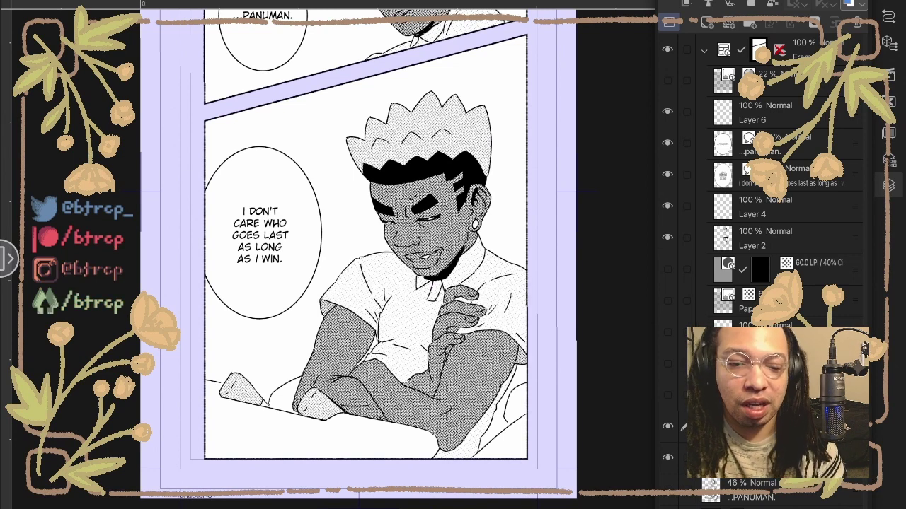
click(889, 185)
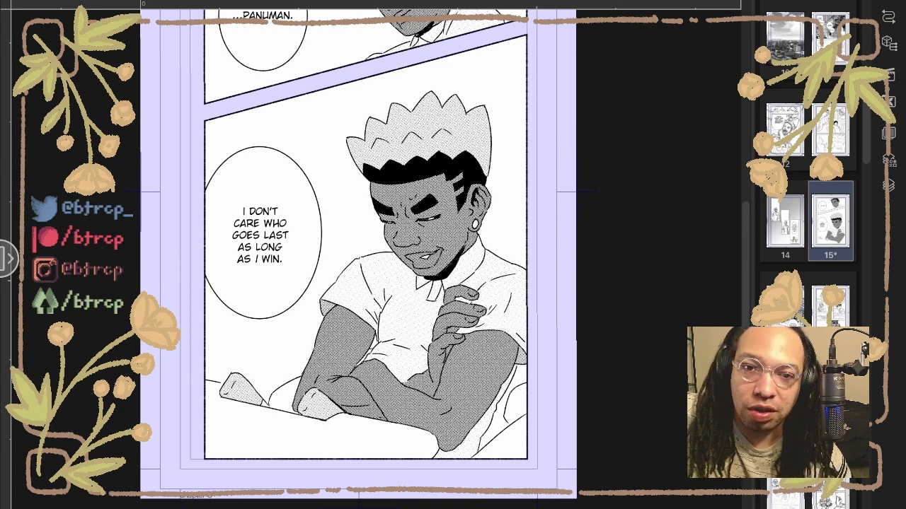
Select the empty background around the character and speech bubble with Auto select, referring to all layers
click(889, 186)
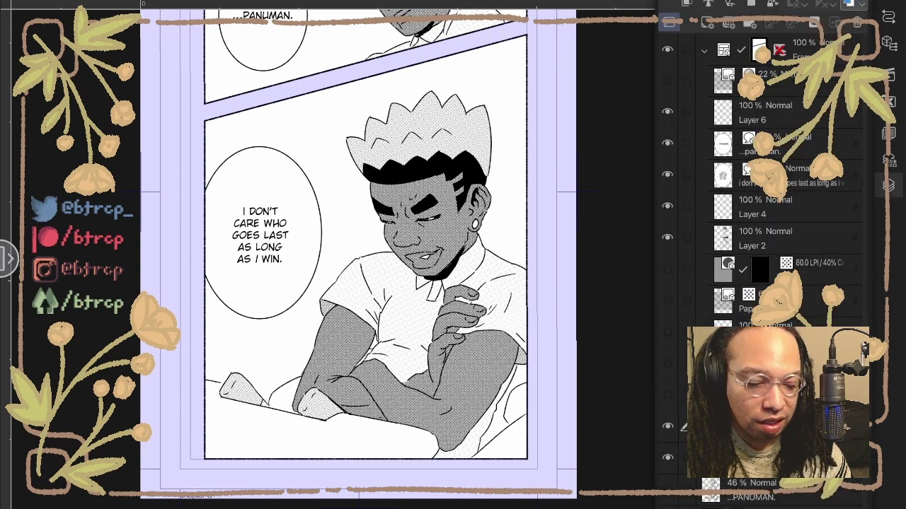
click(778, 507)
key(w)
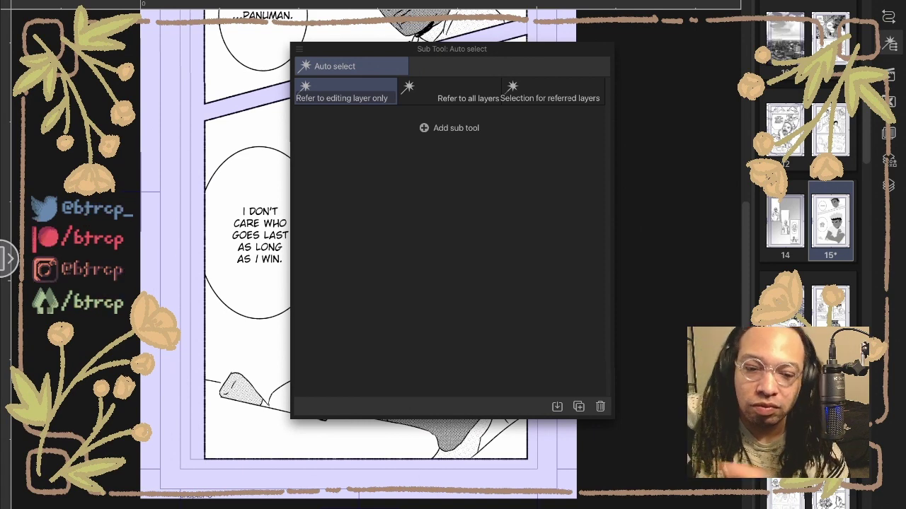
click(267, 120)
key(F4)
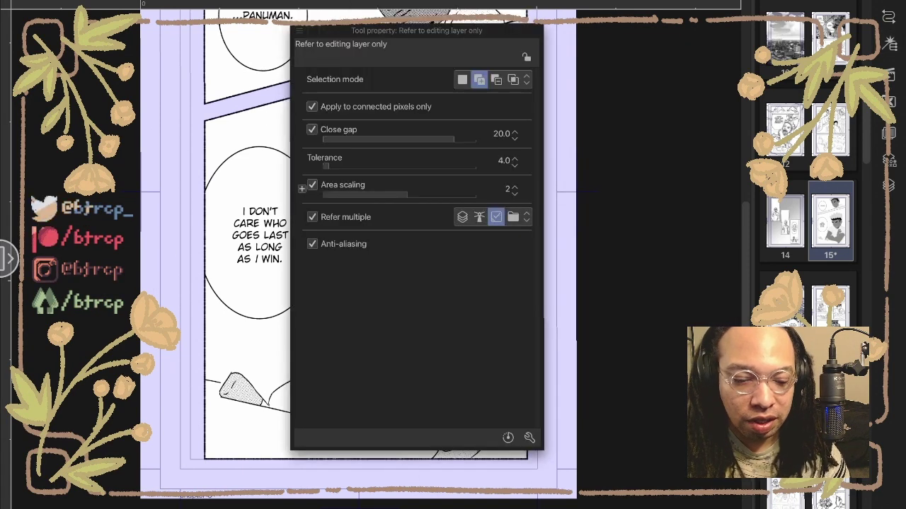
click(463, 216)
key(F4)
click(212, 170)
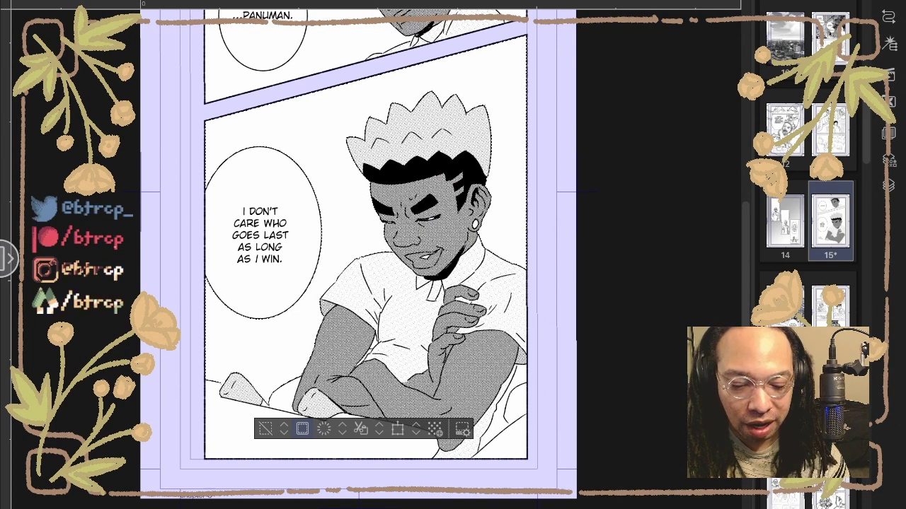
Add a new layer for the background and set the Manga gradient's starting colour to black, fading to transparent
click(889, 186)
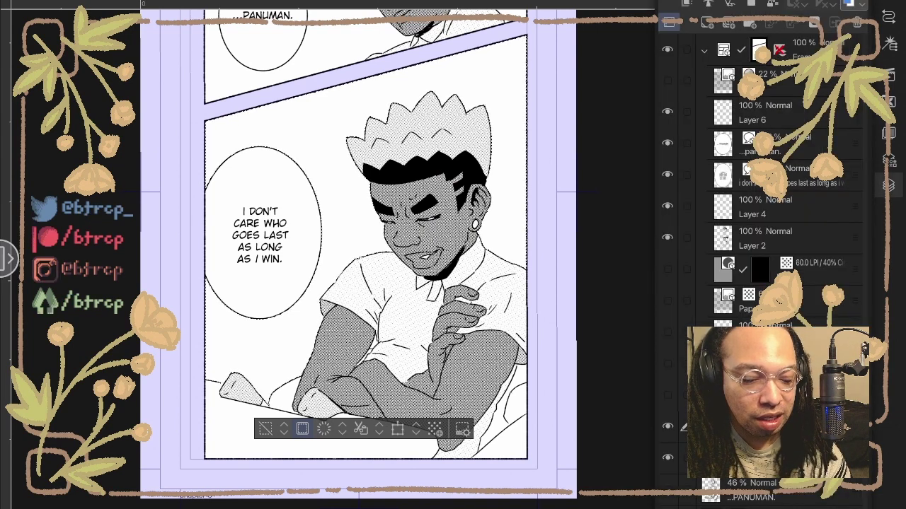
click(707, 22)
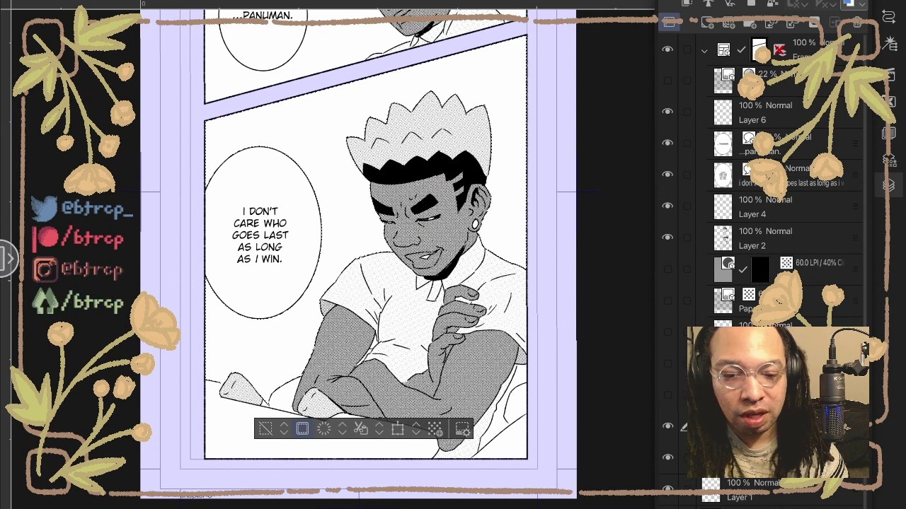
key(F2)
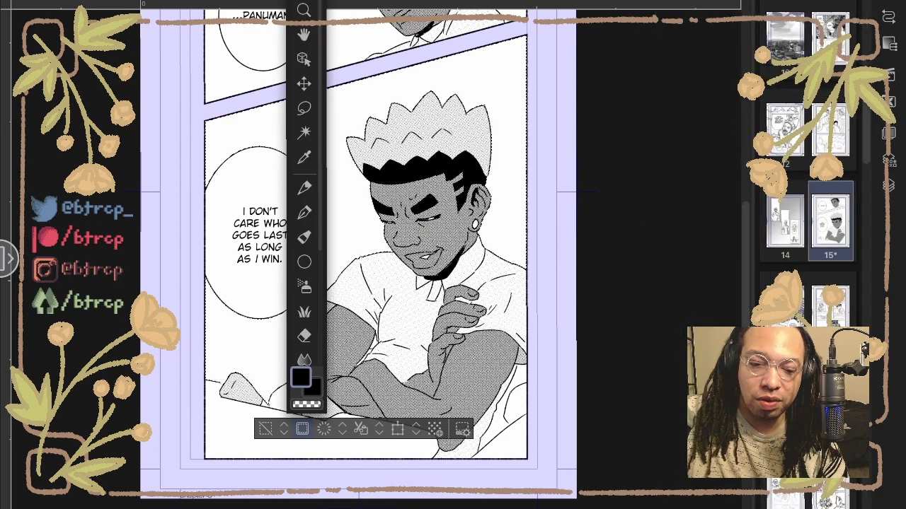
double_click(305, 263)
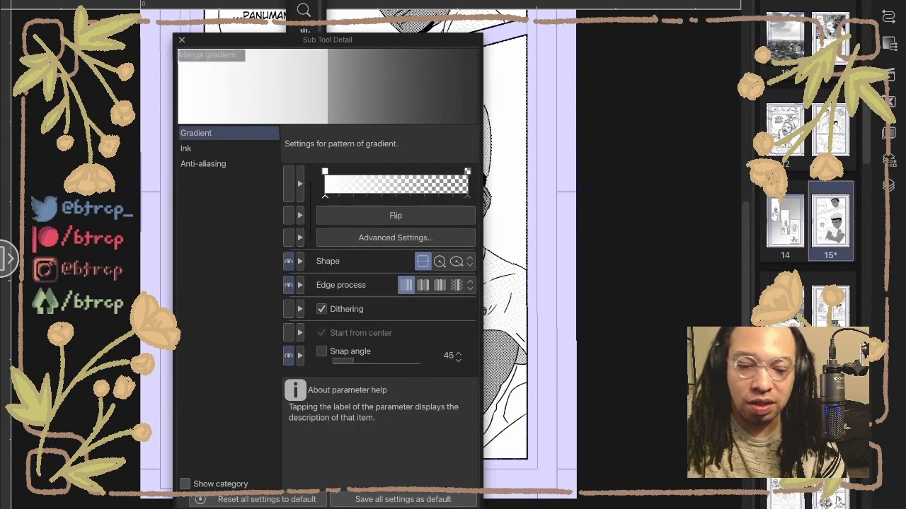
click(325, 172)
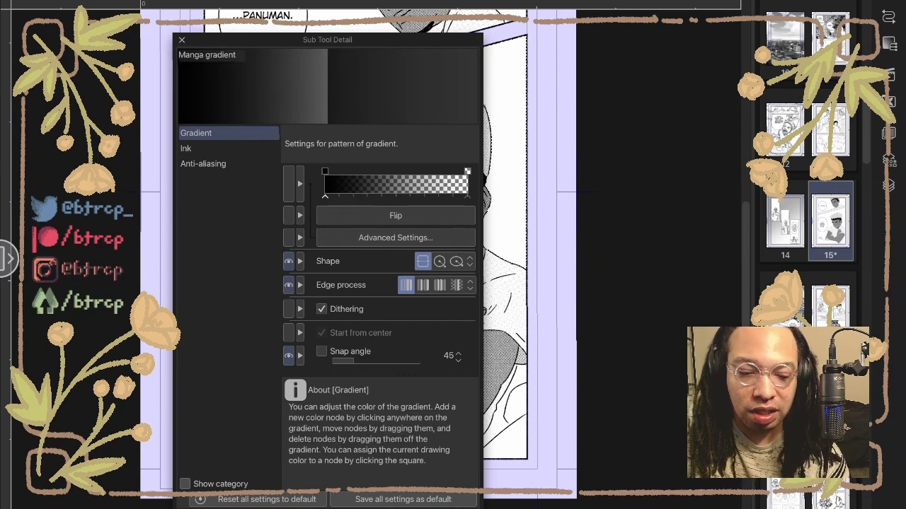
click(182, 40)
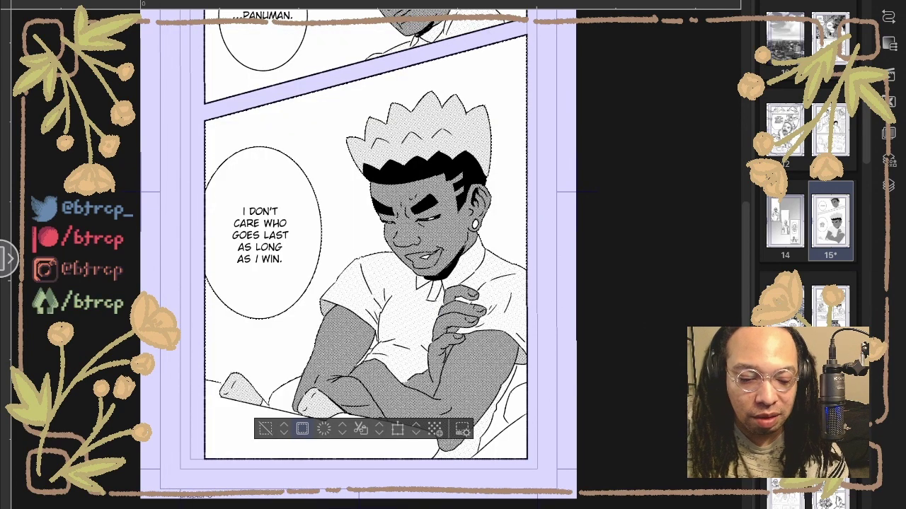
Fill the selected background with a diagonal gradient running from the panel's lower-left corner up towards the character's head
scroll(527, 131, down, 2)
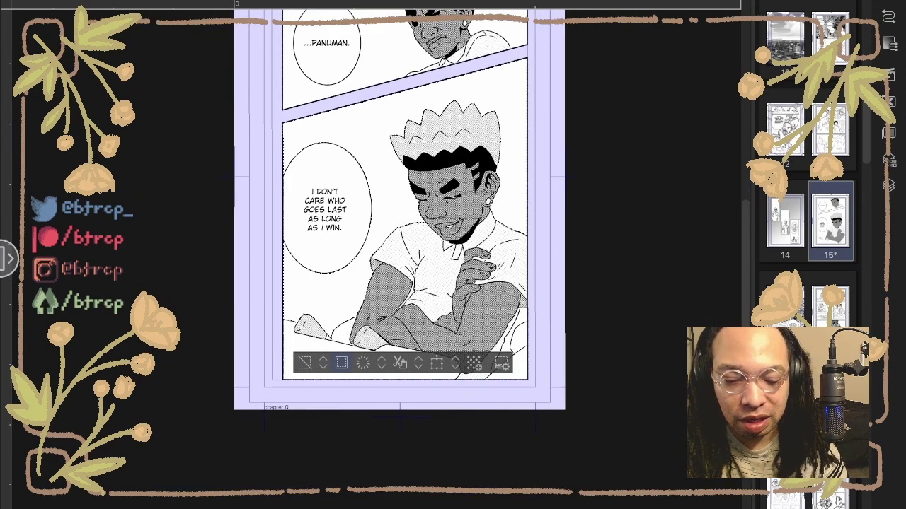
drag(229, 366, 449, 173)
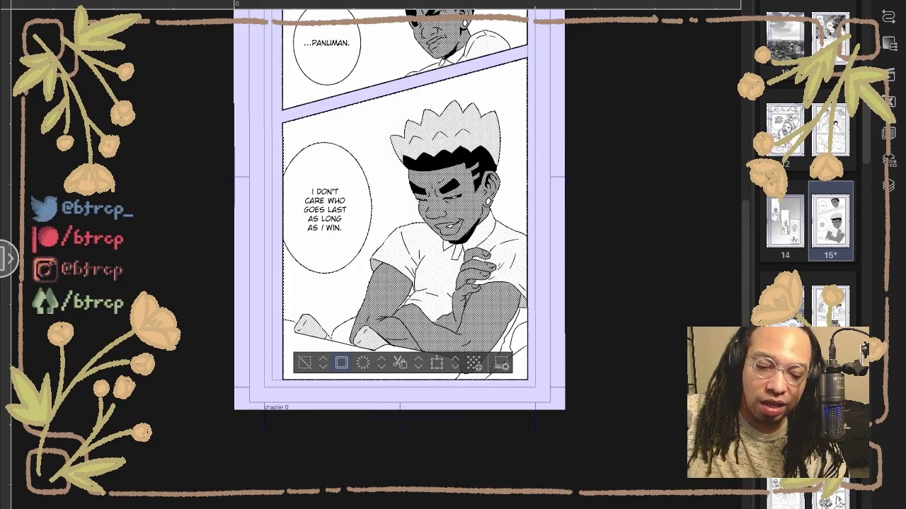
scroll(483, 212, up, 5)
scroll(541, 361, down, 1)
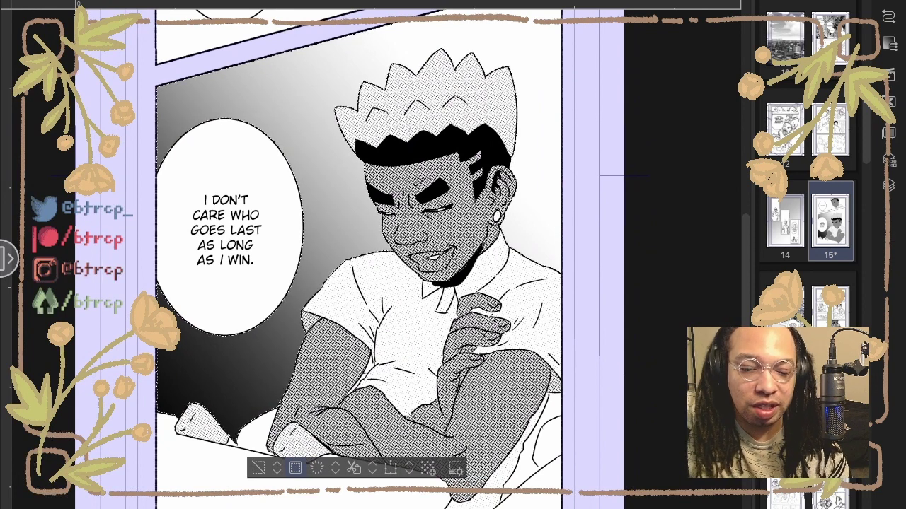
Try the halftone tone effect on the background gradient layer and clear the selection around the character
click(889, 161)
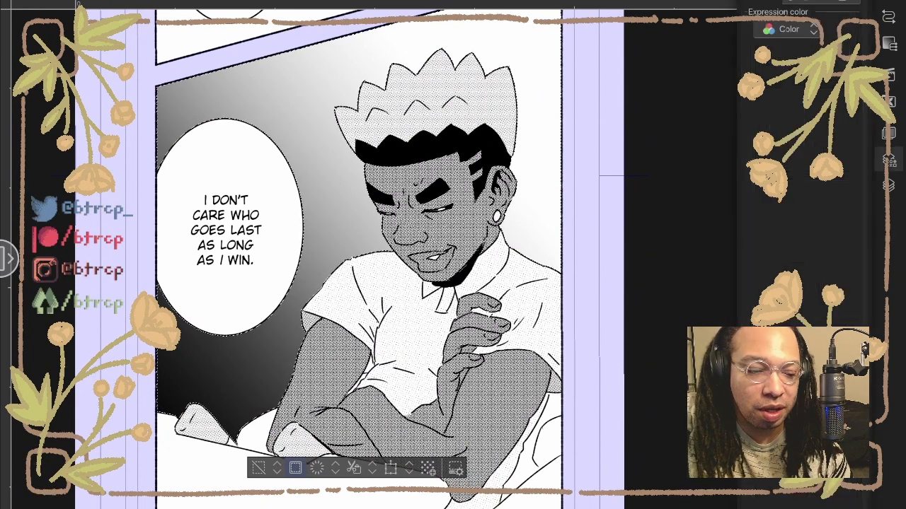
click(889, 185)
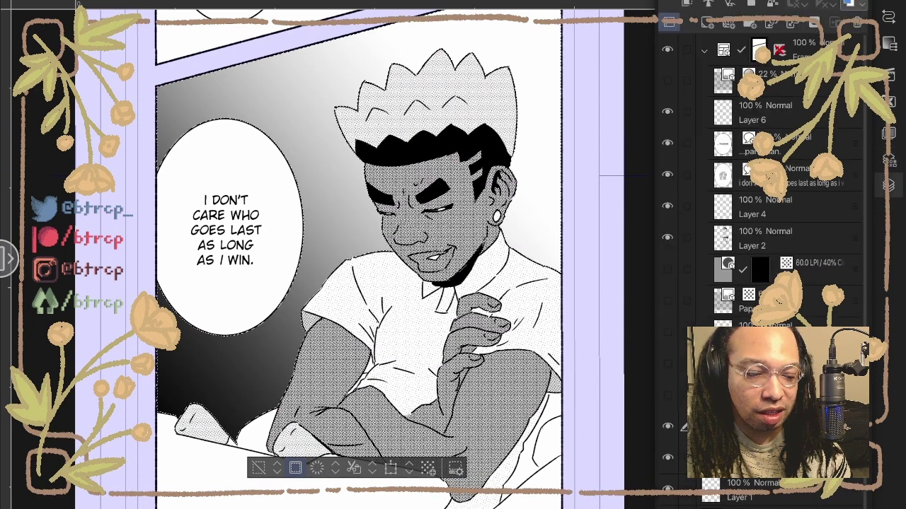
click(889, 162)
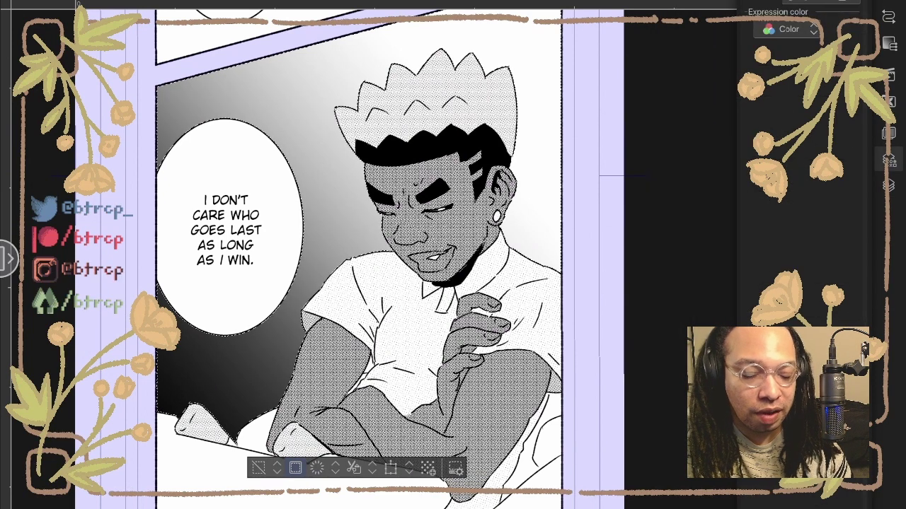
click(824, 2)
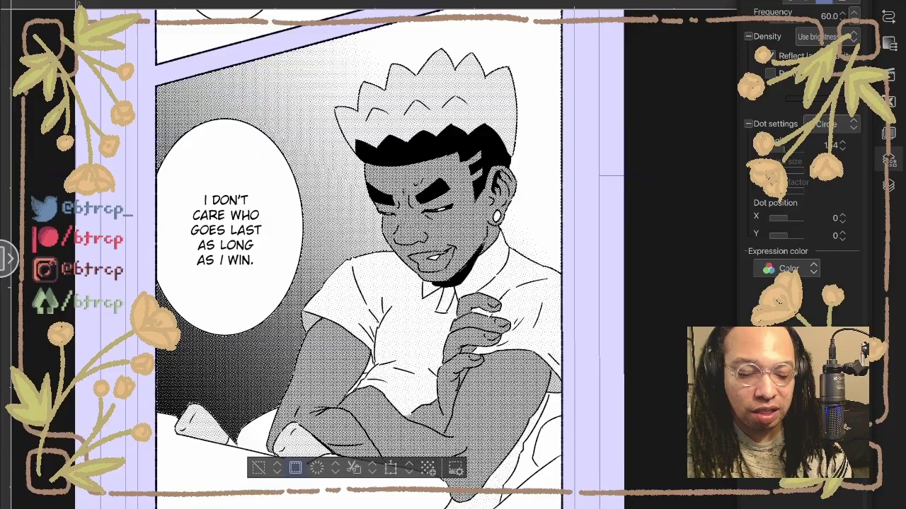
click(259, 468)
scroll(426, 319, up, 1)
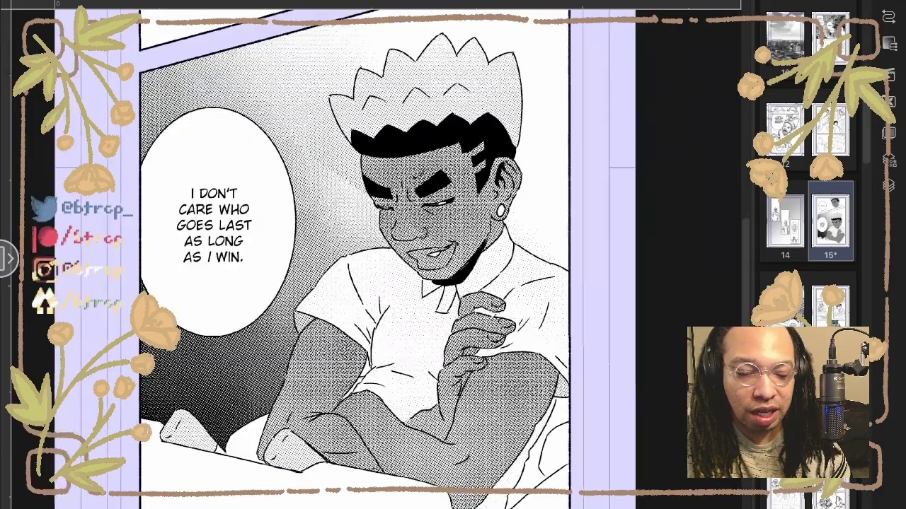
scroll(361, 311, up, 2)
scroll(361, 312, down, 2)
Try a tone frequency of 29.9 on the background gradient and check the panel at different magnifications
click(890, 161)
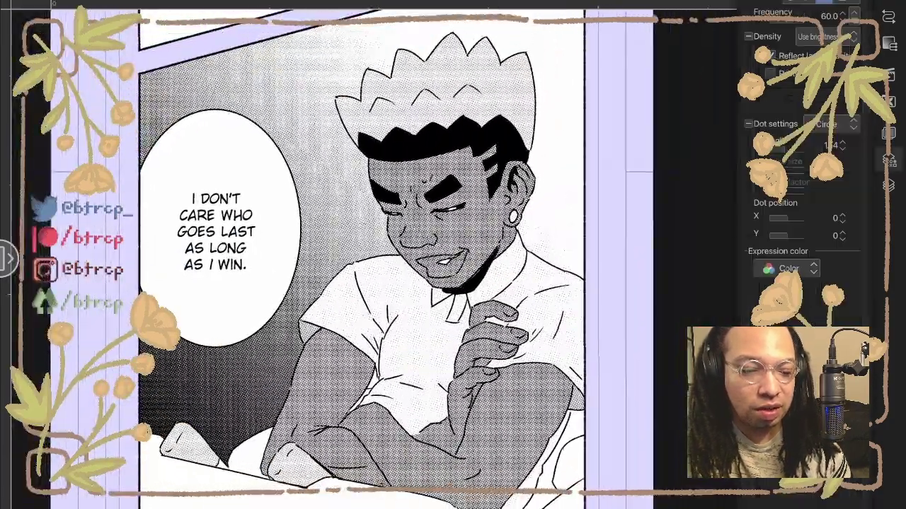
click(787, 21)
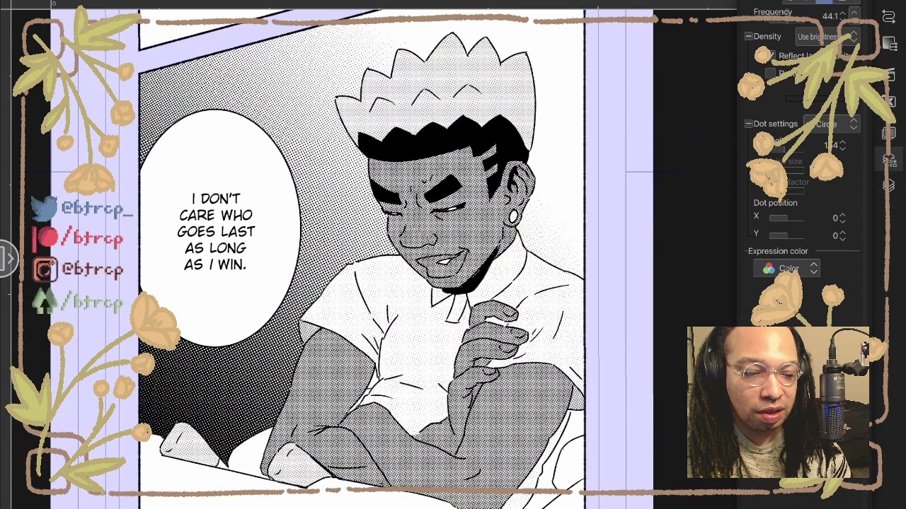
drag(786, 20, 780, 20)
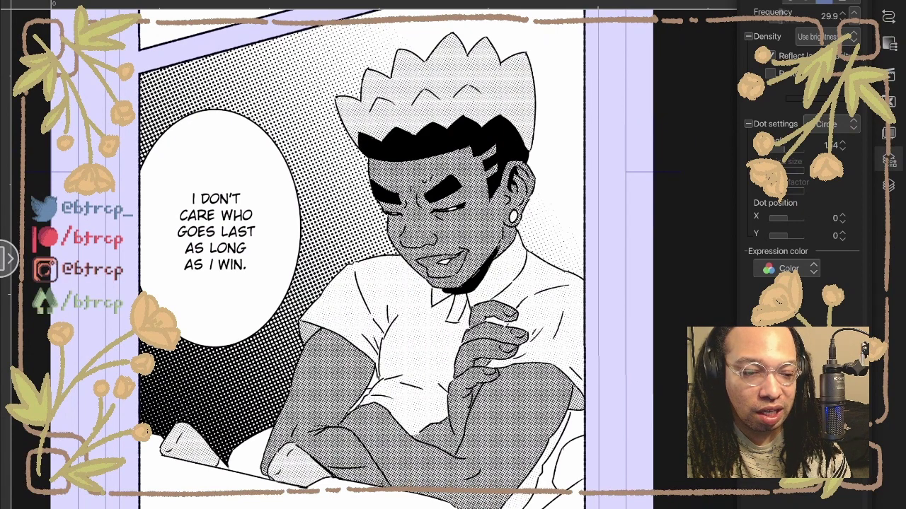
click(889, 161)
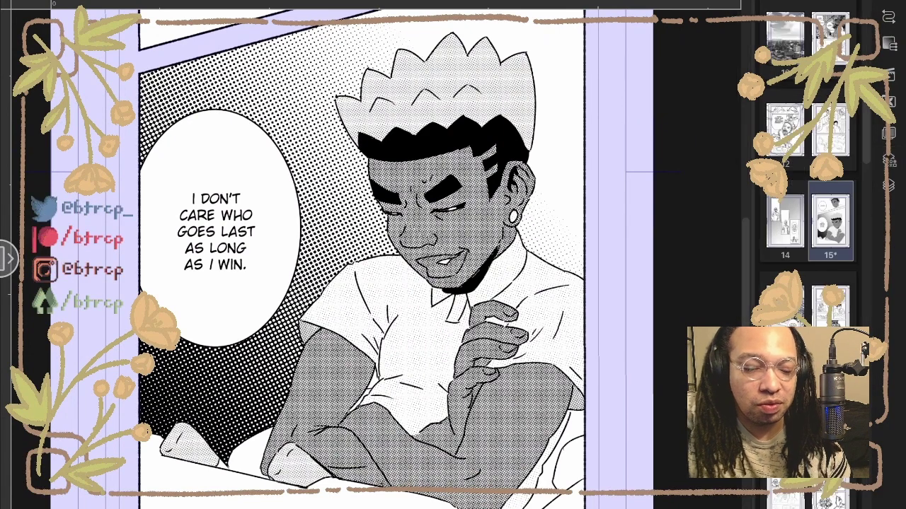
scroll(363, 258, down, 1)
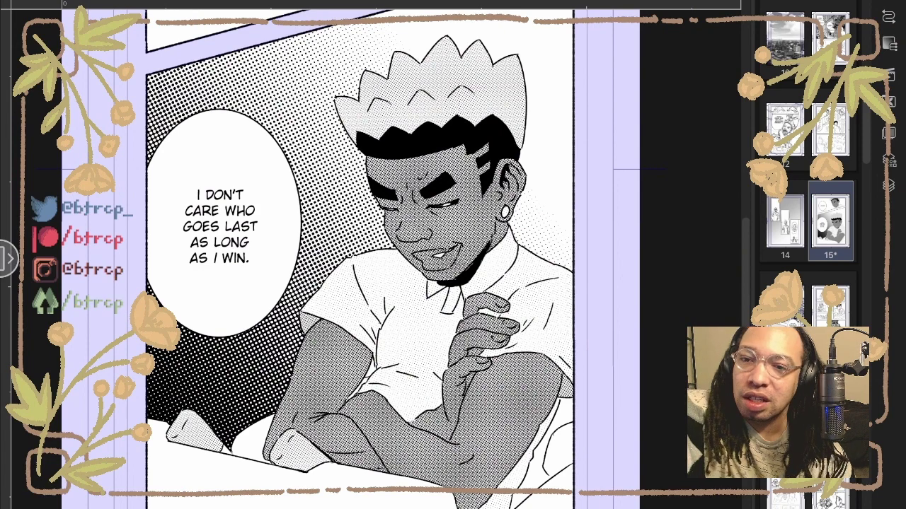
scroll(362, 258, down, 2)
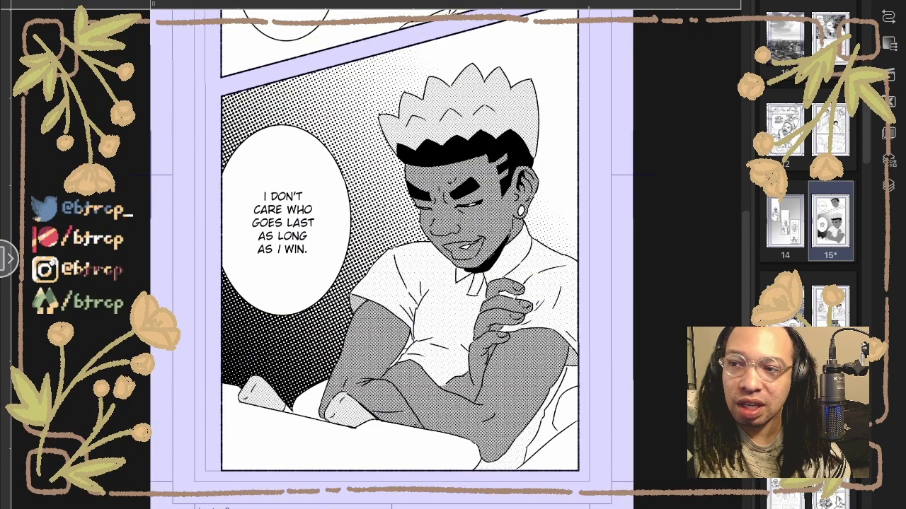
scroll(283, 282, up, 5)
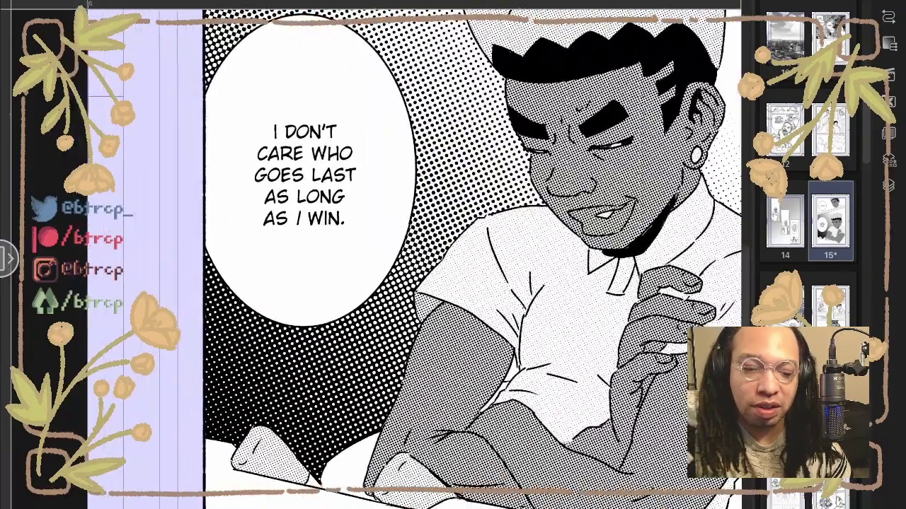
scroll(460, 259, down, 2)
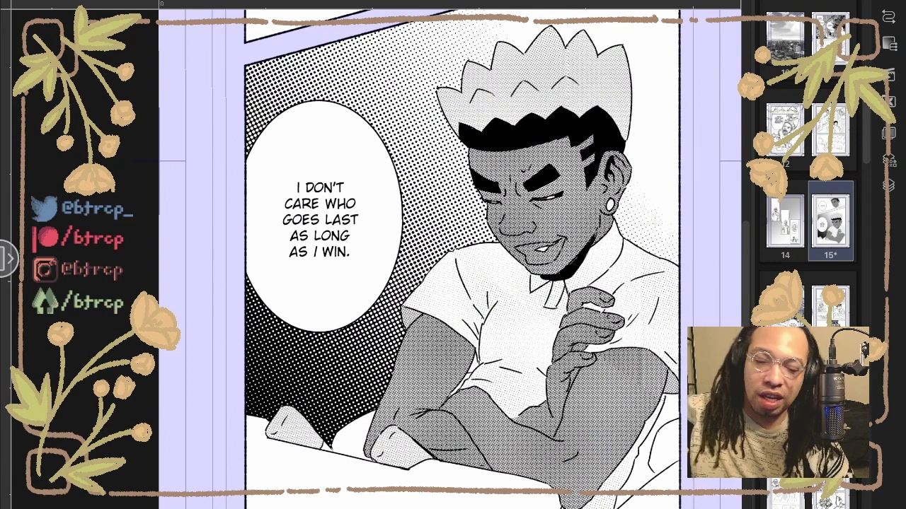
Undo the frequency changes and the tone effect on the background, and compare the plain gradient with the character's dots
key(ctrl+z)
key(ctrl+z)
key(ctrl+z)
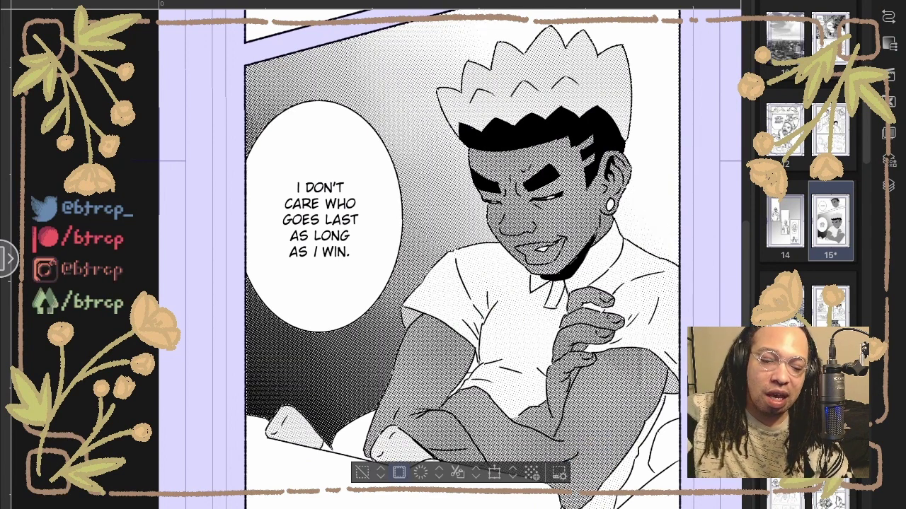
scroll(421, 340, up, 3)
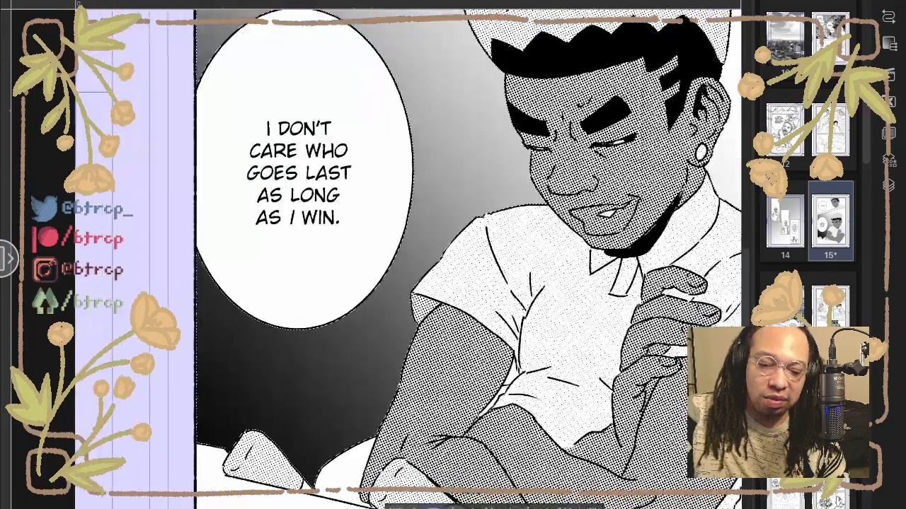
scroll(444, 367, down, 4)
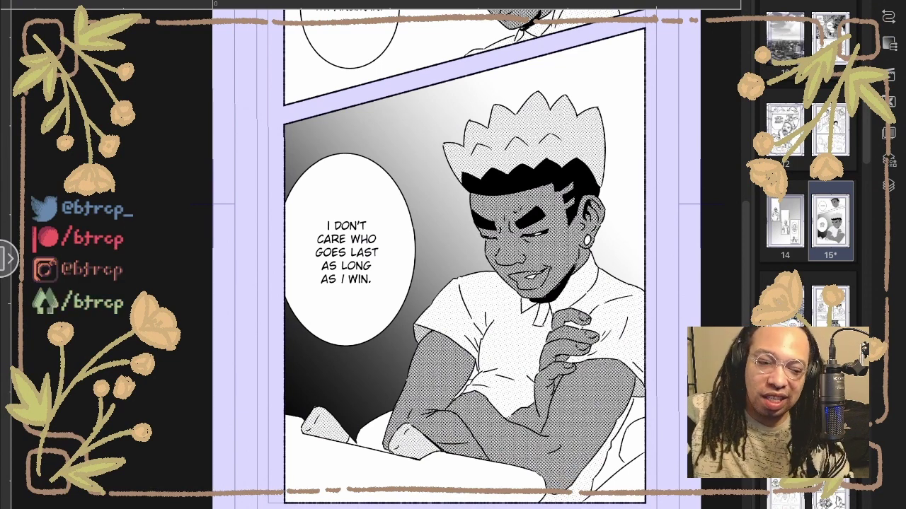
Apply the halftone tone effect to the background gradient again and lower its frequency to around 23
click(889, 160)
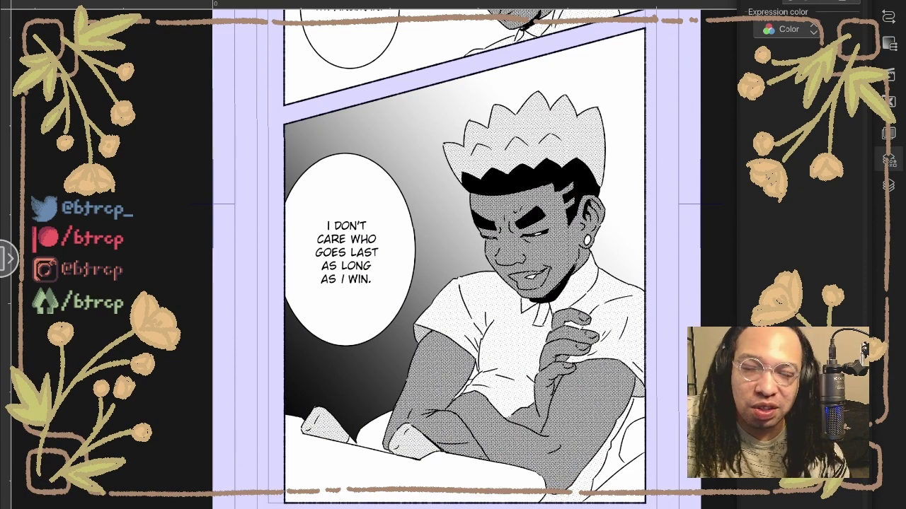
click(824, 1)
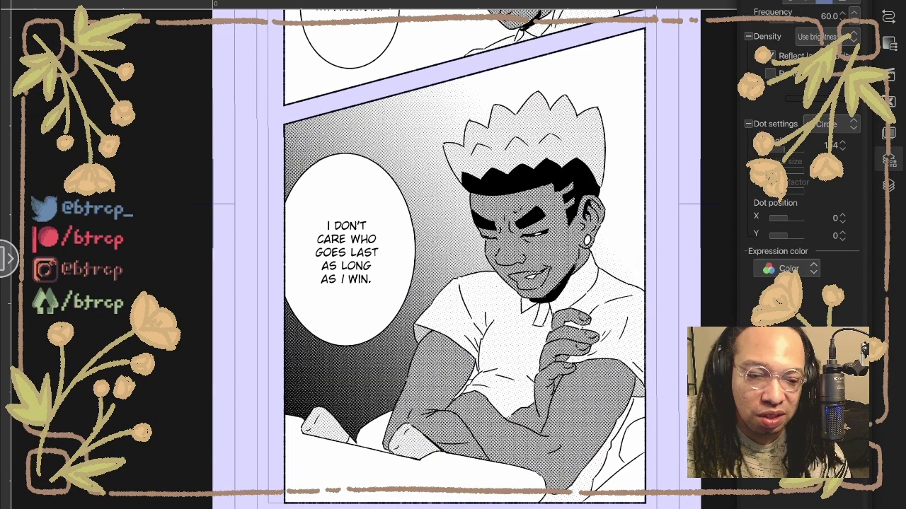
click(769, 21)
click(842, 19)
click(842, 19)
click(842, 19)
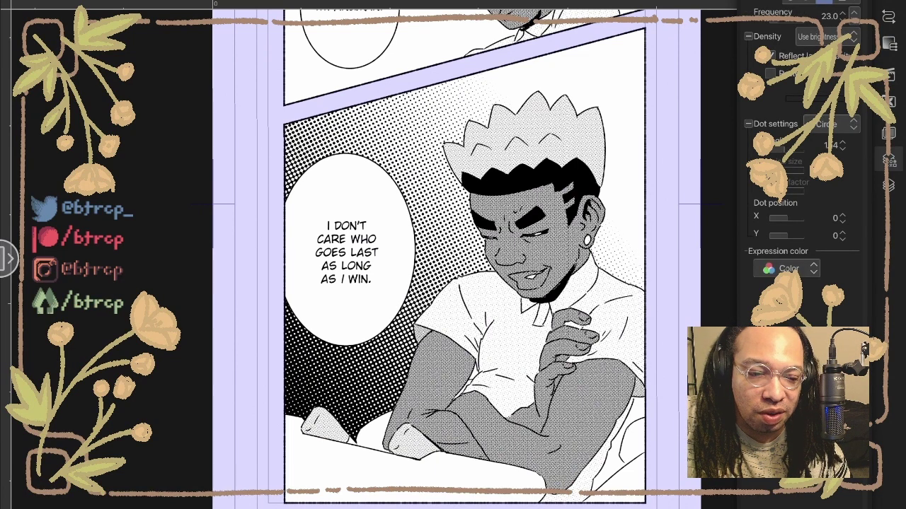
click(842, 19)
click(842, 19)
click(842, 19)
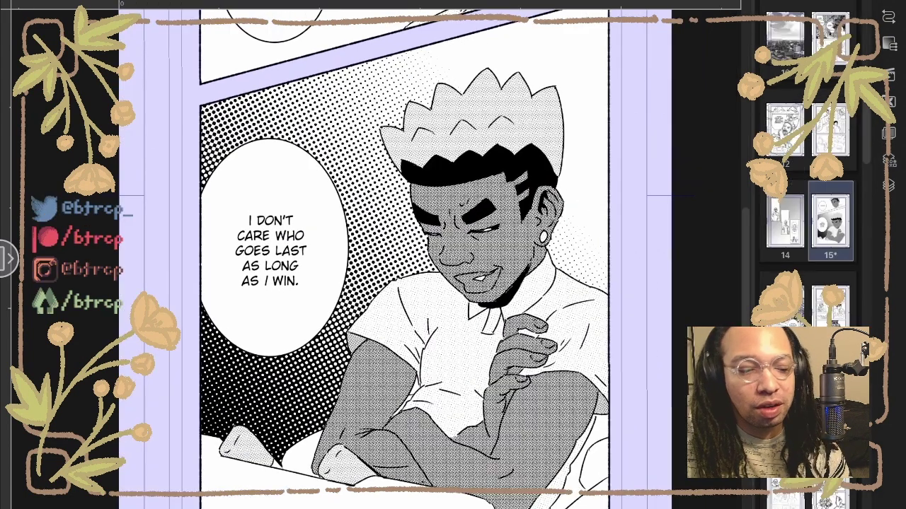
Add a new layer clipped to the halftone gradient layer and fill it with magenta
click(889, 186)
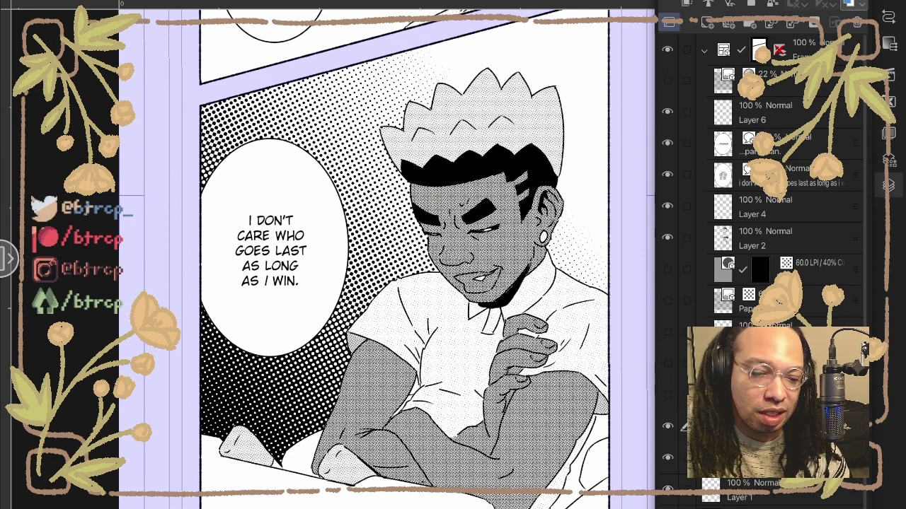
click(704, 458)
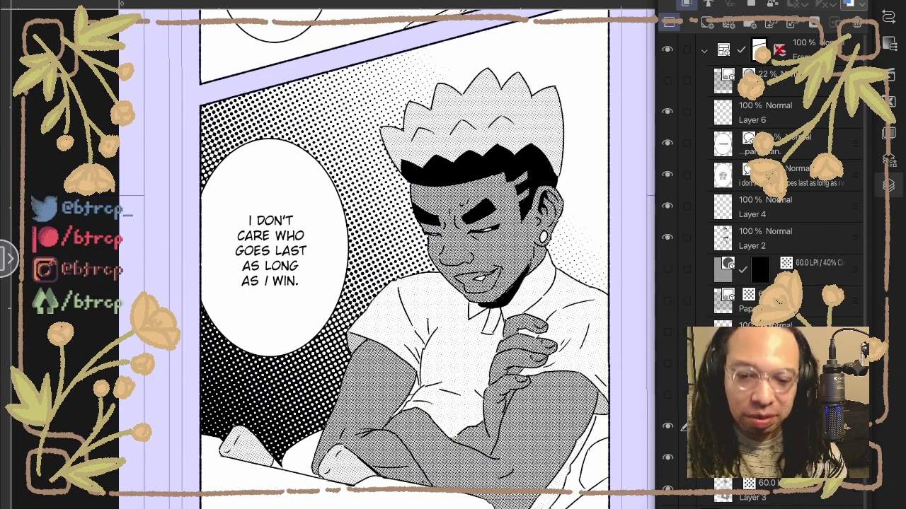
click(889, 185)
key(F4)
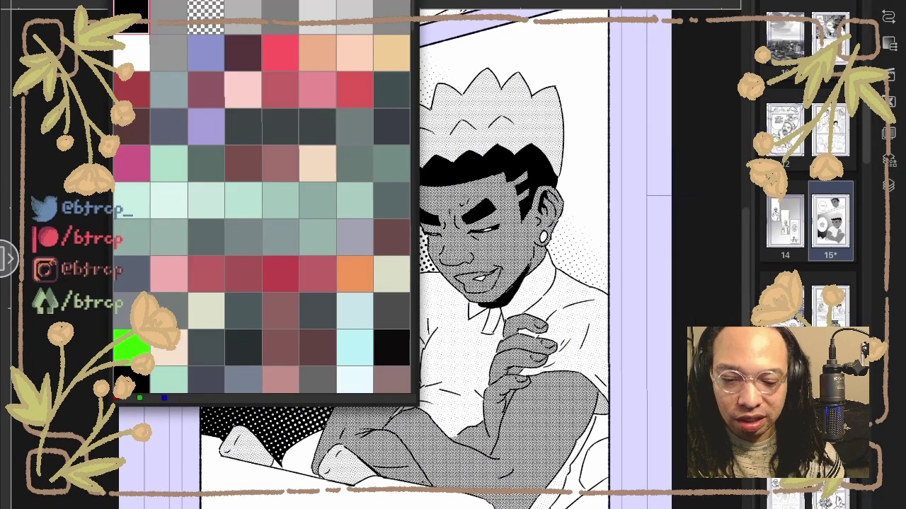
click(132, 164)
key(F6)
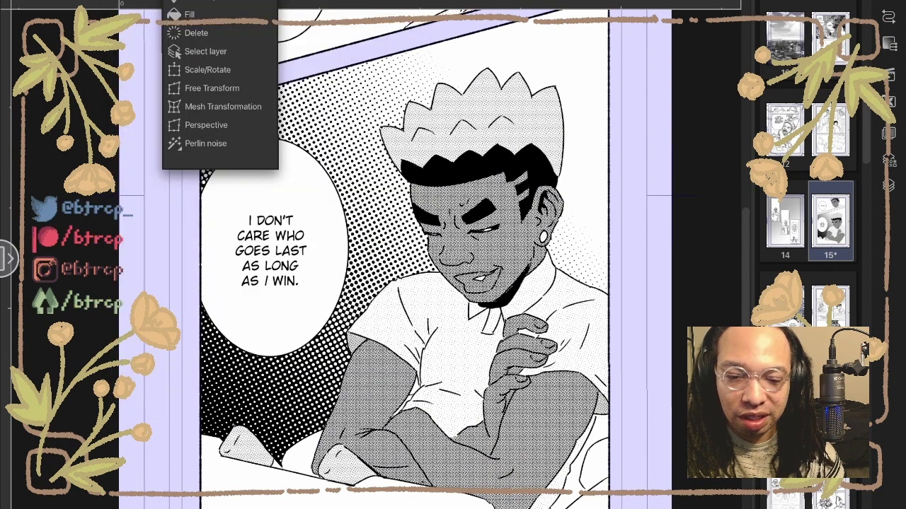
click(190, 14)
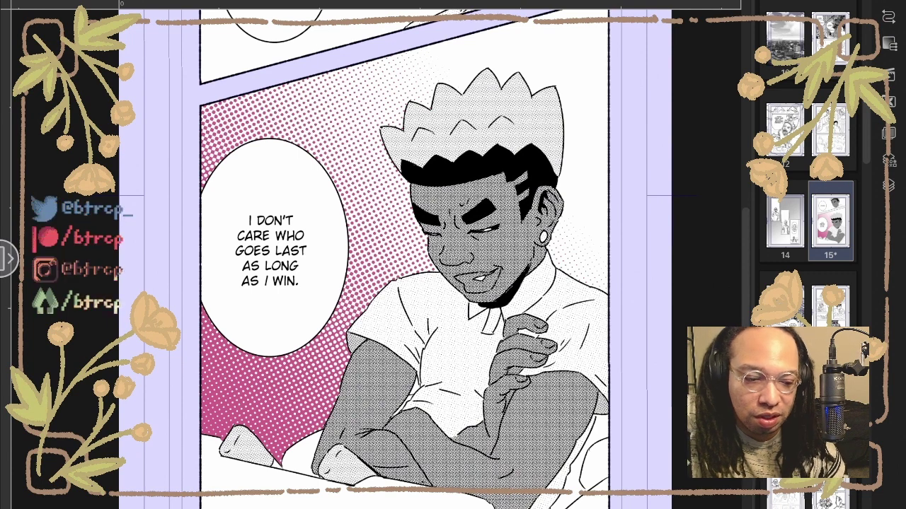
Try filling the whole halftone gradient layer underneath the clipped magenta layer
click(889, 185)
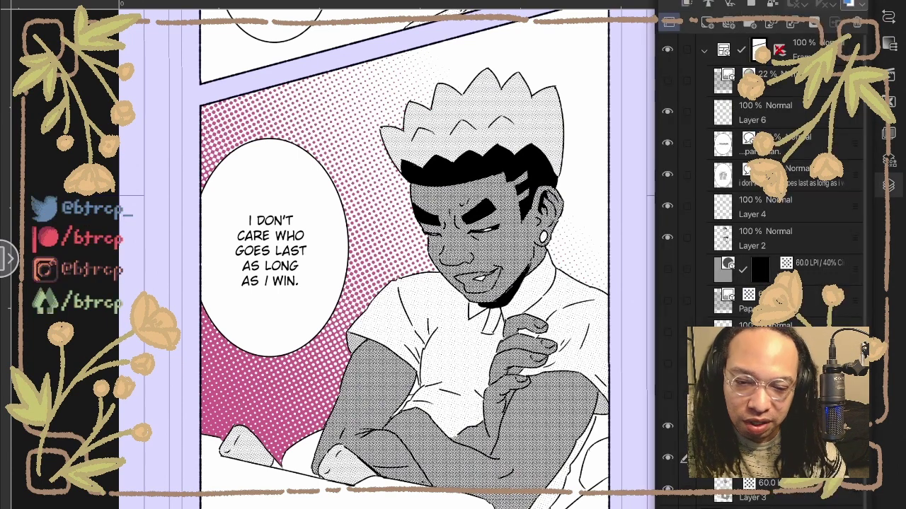
key(q)
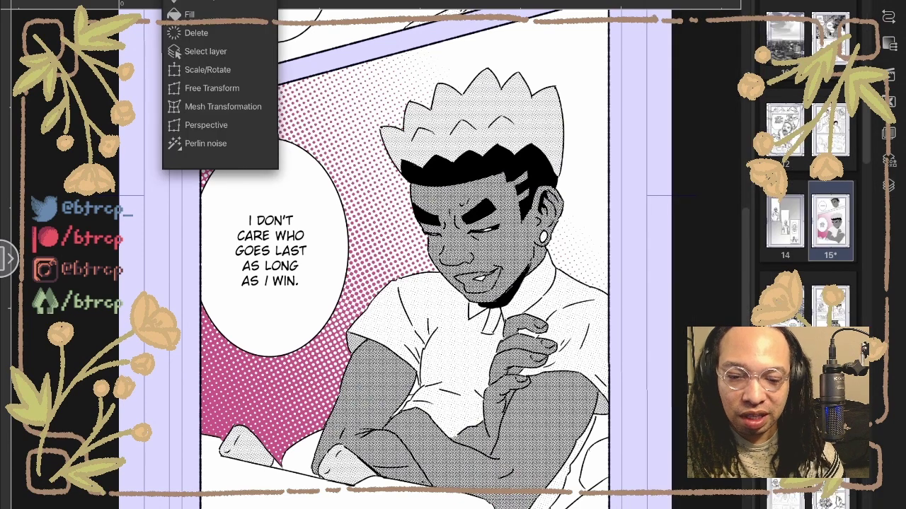
click(189, 14)
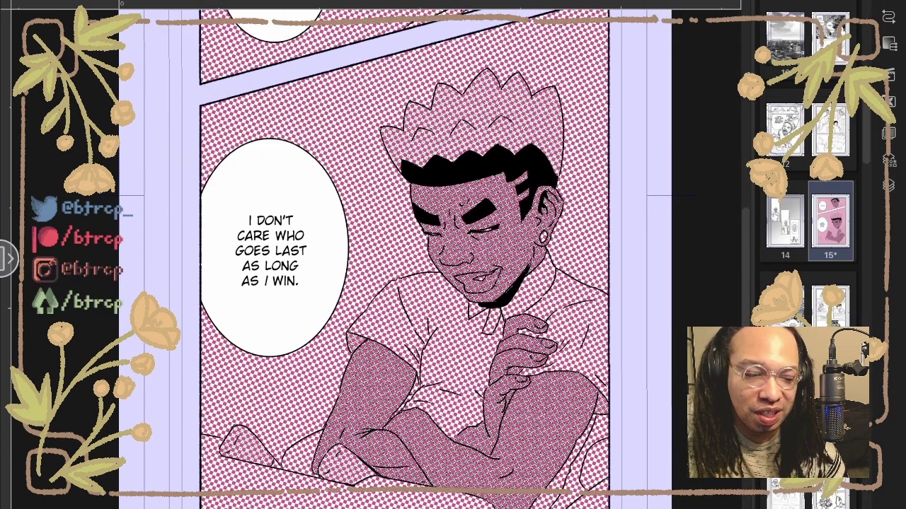
Hide the clipped magenta layer, undo the fill on the gradient layer, and show the magenta layer again
click(889, 160)
click(888, 186)
click(667, 427)
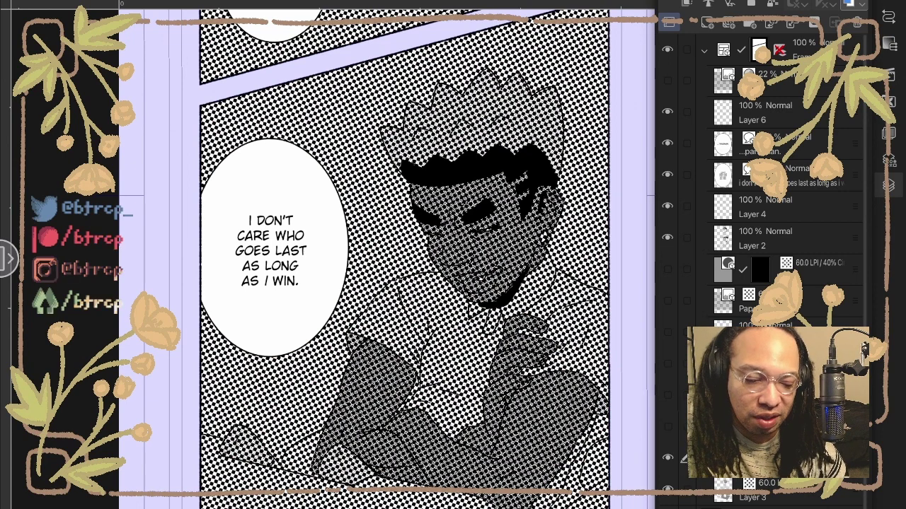
key(ctrl+z)
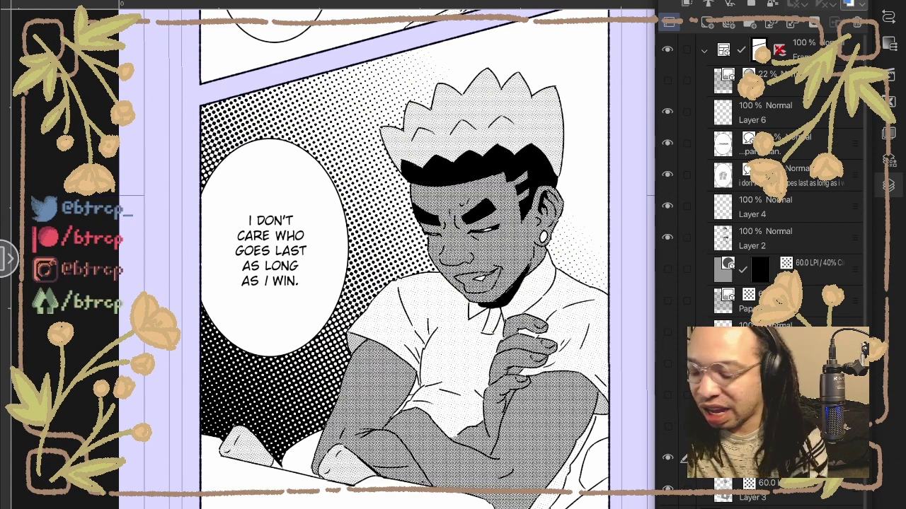
click(667, 427)
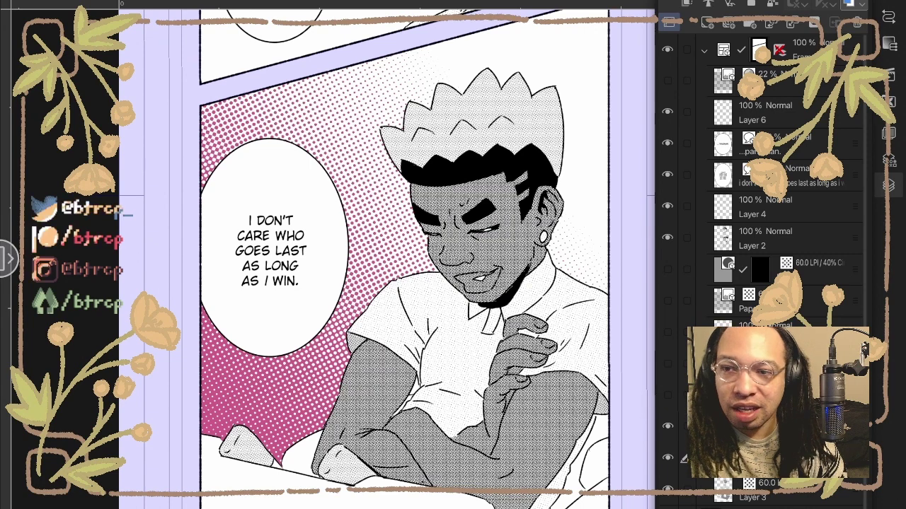
Check the black halftone gradient behind the character and select the 46% opacity layer at the end of the layer list
scroll(778, 184, down, 1)
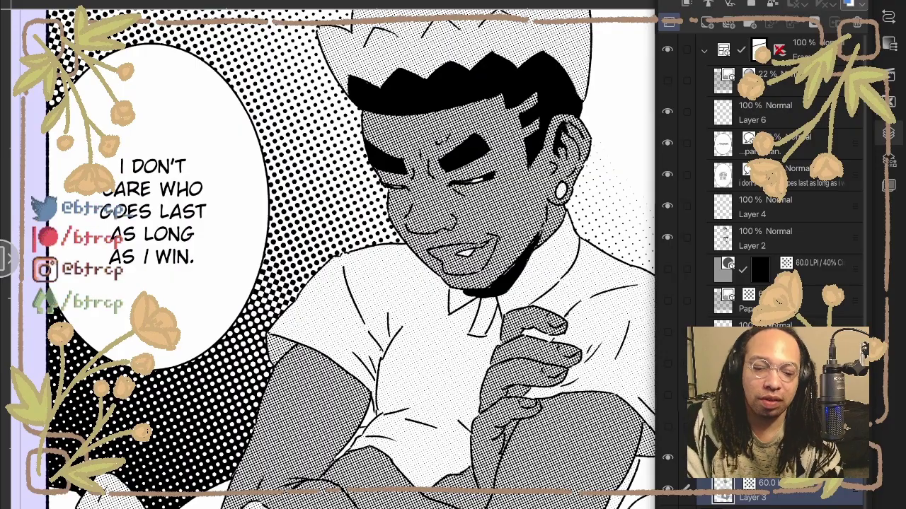
click(888, 133)
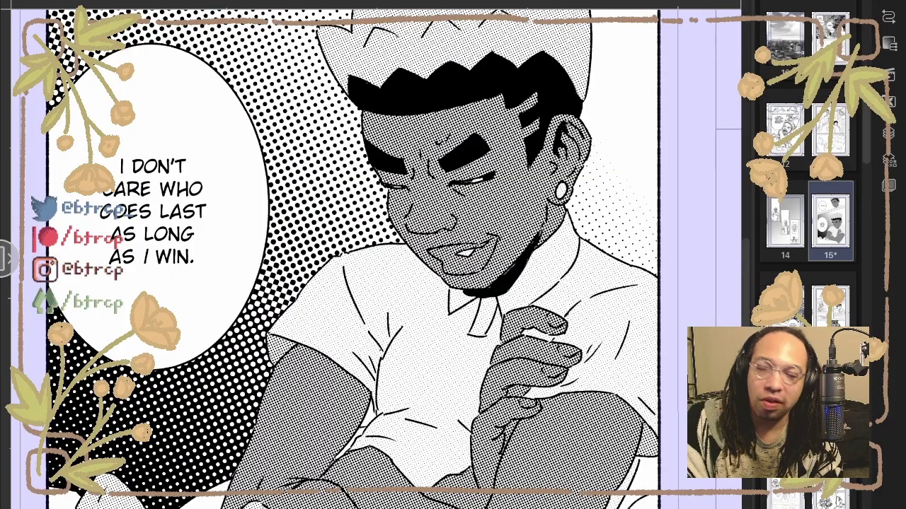
scroll(472, 303, down, 2)
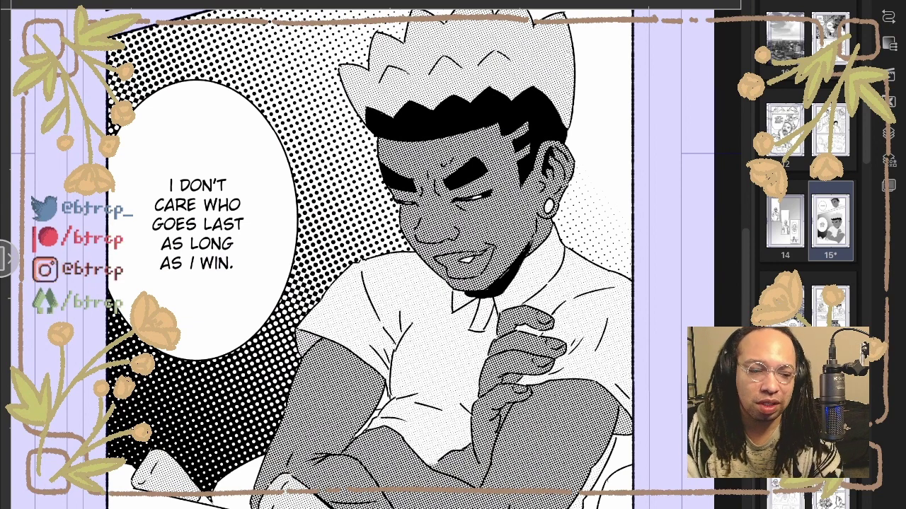
click(888, 133)
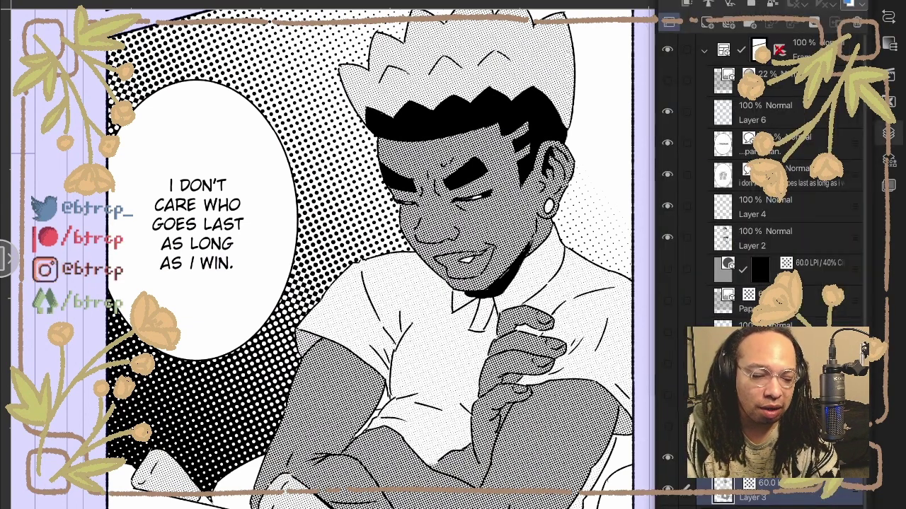
scroll(785, 212, down, 1)
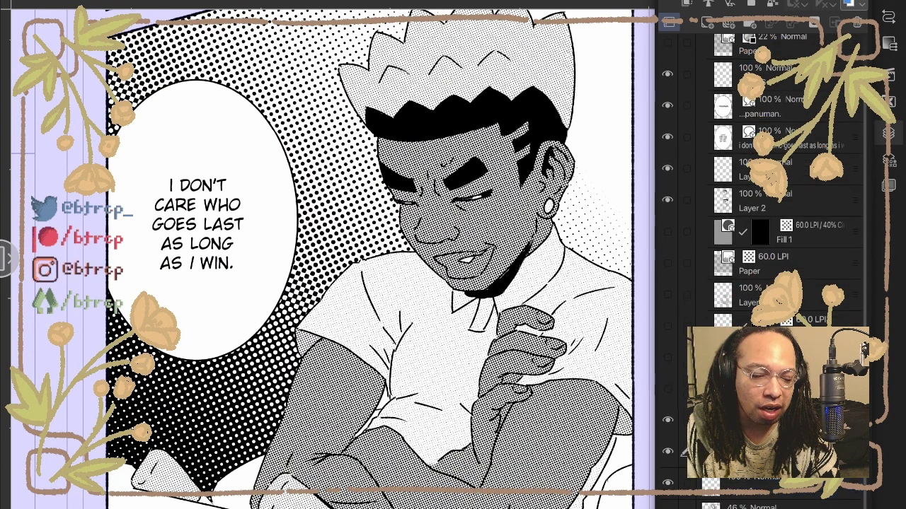
click(778, 505)
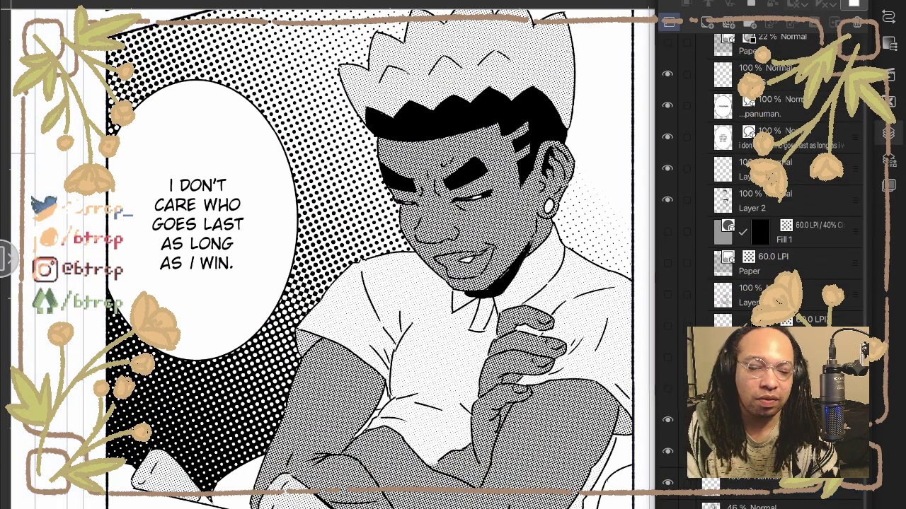